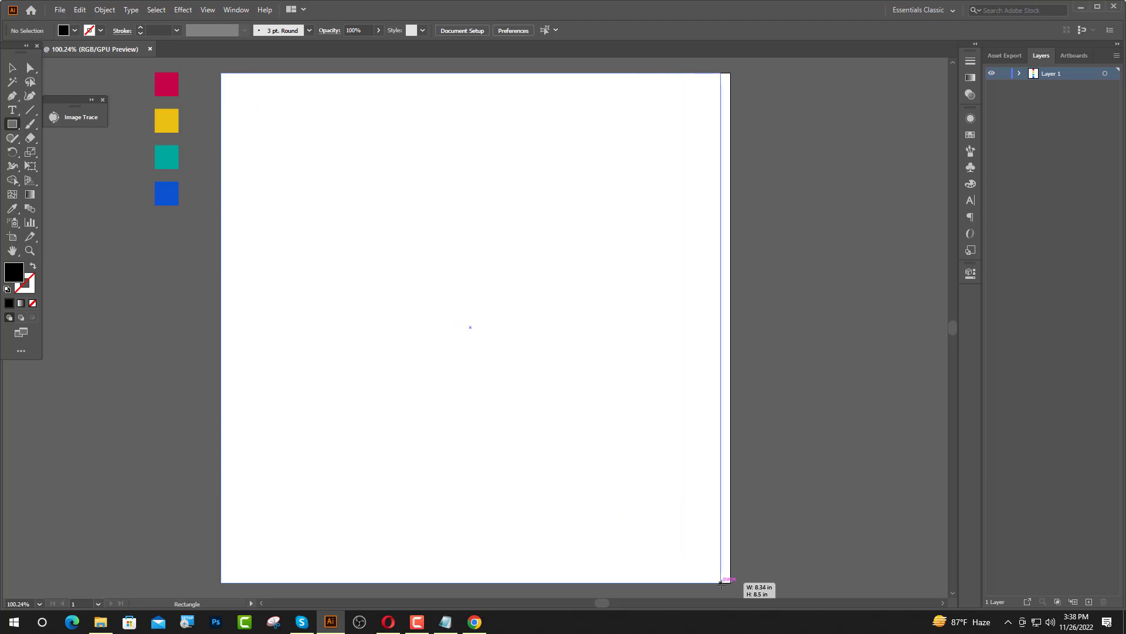
Deselect the black background rectangle, expand Layer 1 and lock the rectangle within it.
{"action": "key", "text": "v"}
{"action": "left_click", "coordinate": [178, 283]}
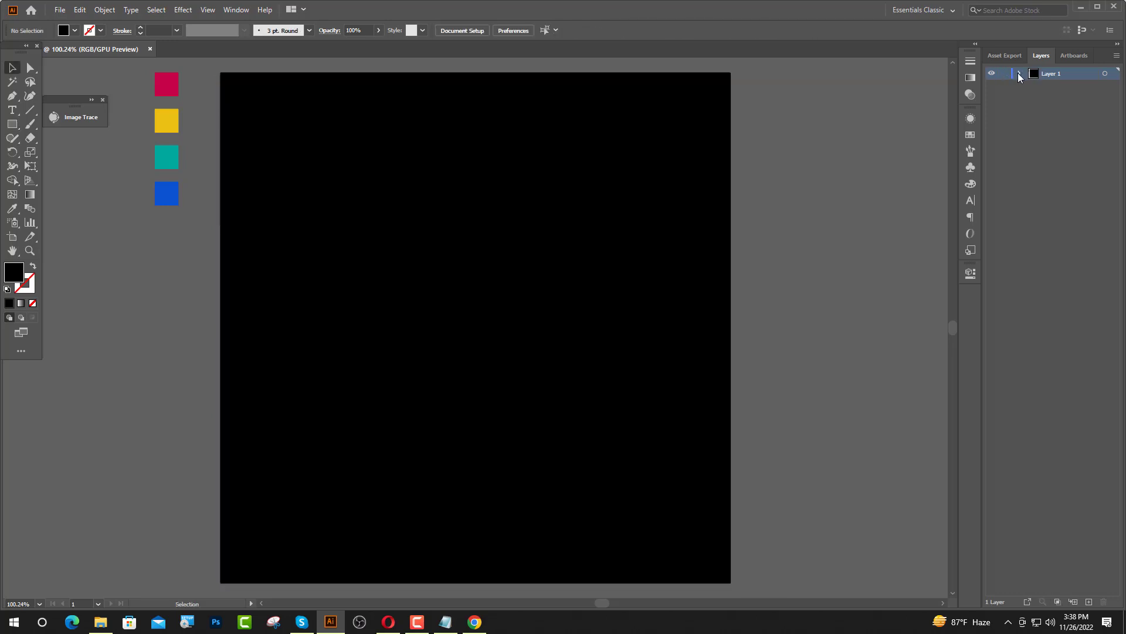
{"action": "left_click", "coordinate": [1018, 73]}
{"action": "left_click", "coordinate": [1006, 86]}
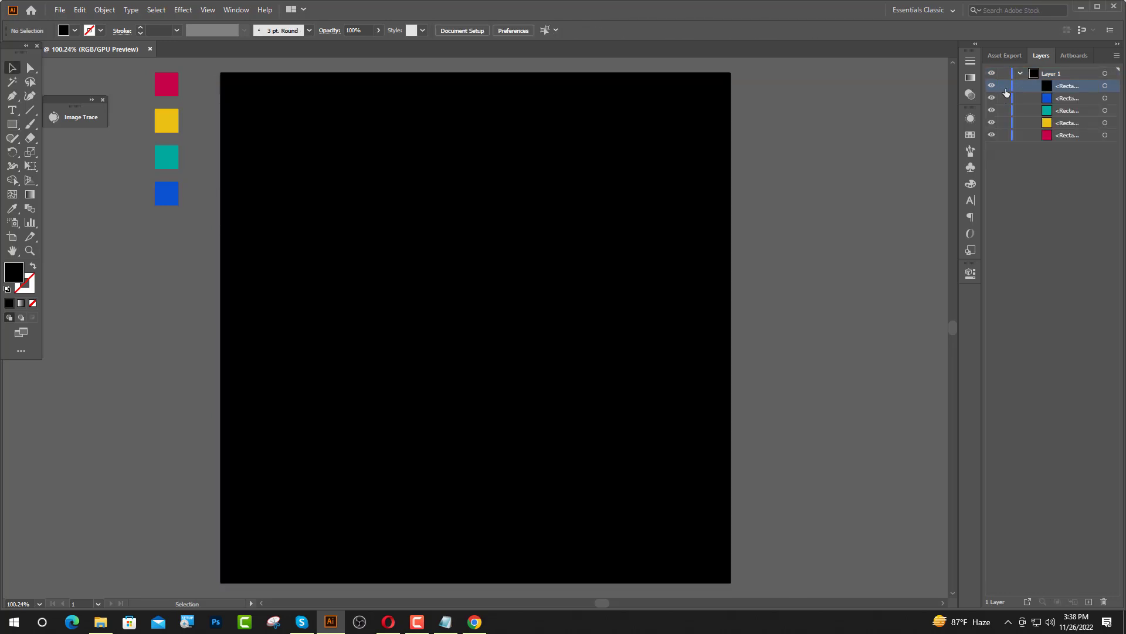
{"action": "left_click", "coordinate": [1004, 88]}
Show the rulers and place two vertical guides on the artboard at about 1.6 in and 6.9 in.
{"action": "key", "text": "ctrl+r"}
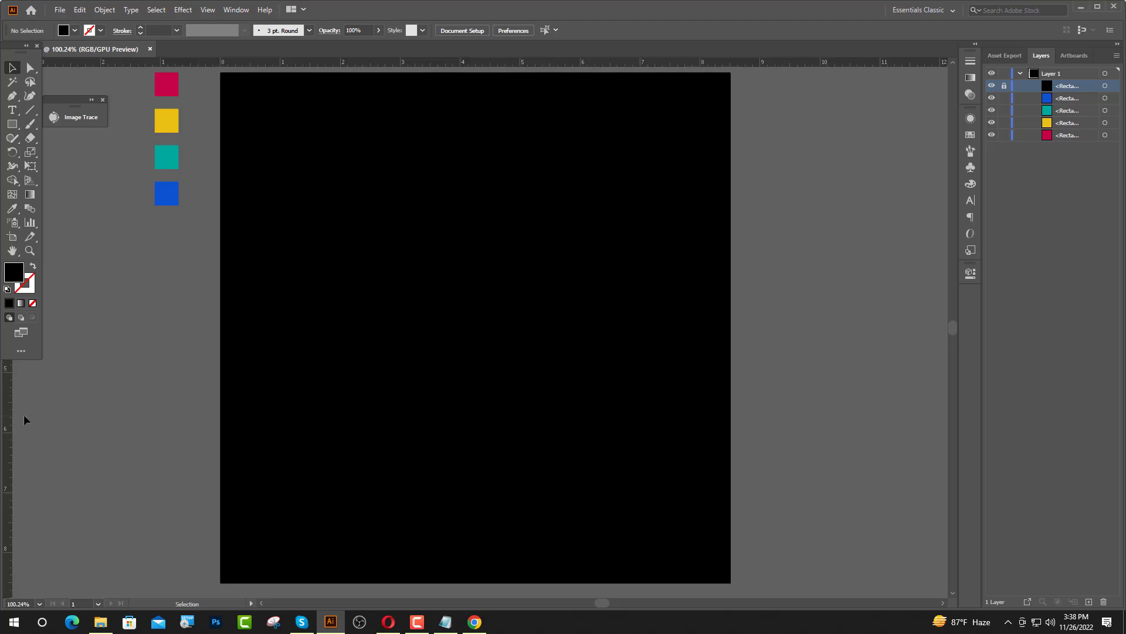
{"action": "left_click_drag", "start_coordinate": [225, 451], "coordinate": [632, 496]}
Add the text "KNOW" in Poppins Bold, starting at the left guide in the upper part of the artboard.
{"action": "left_click", "coordinate": [12, 109]}
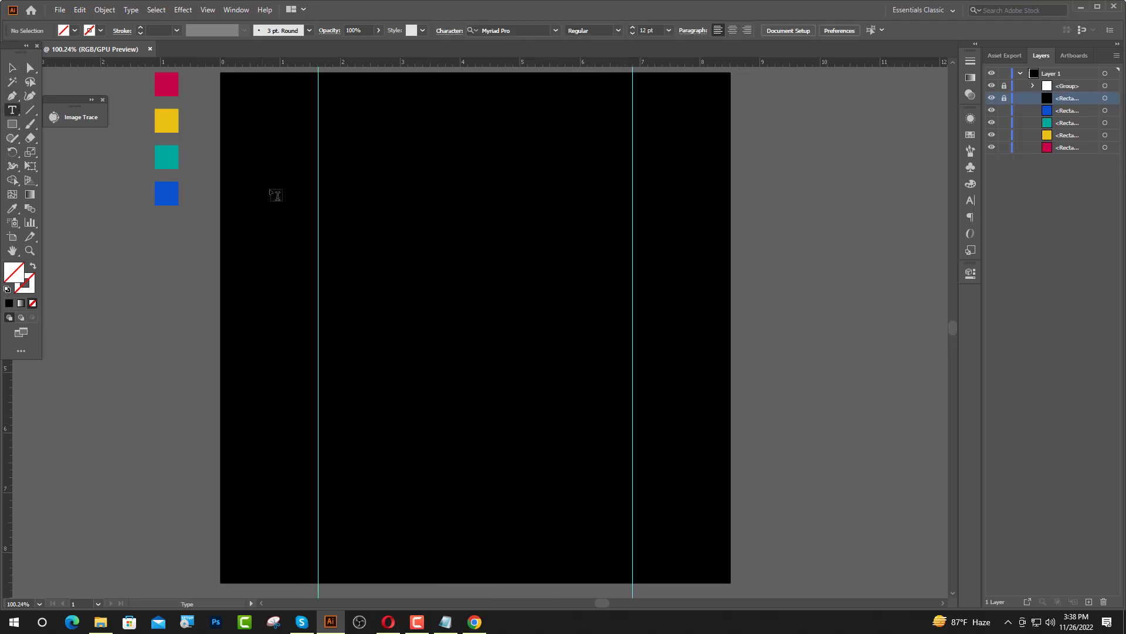
{"action": "left_click", "coordinate": [325, 198]}
{"action": "left_click", "coordinate": [434, 32]}
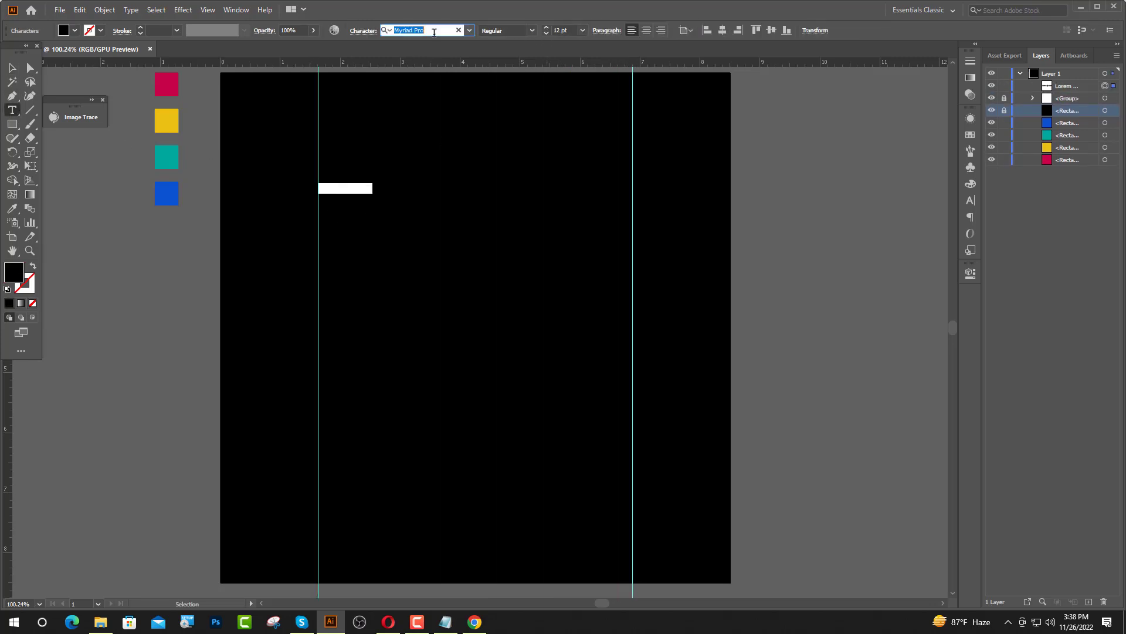
{"action": "type", "text": "po"}
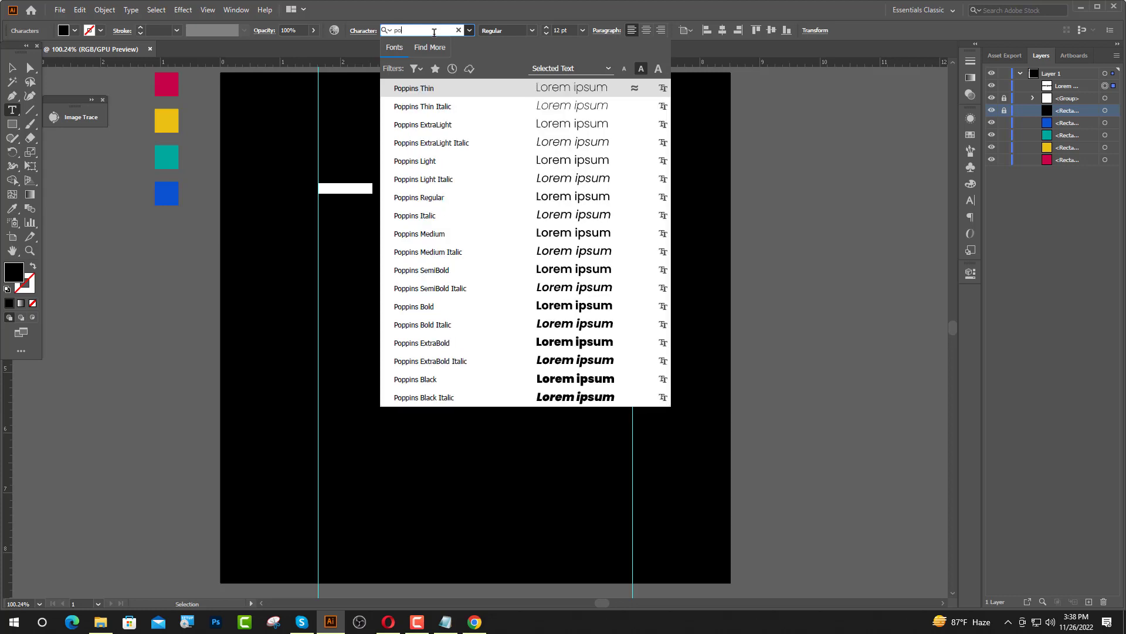
{"action": "left_click", "coordinate": [441, 311]}
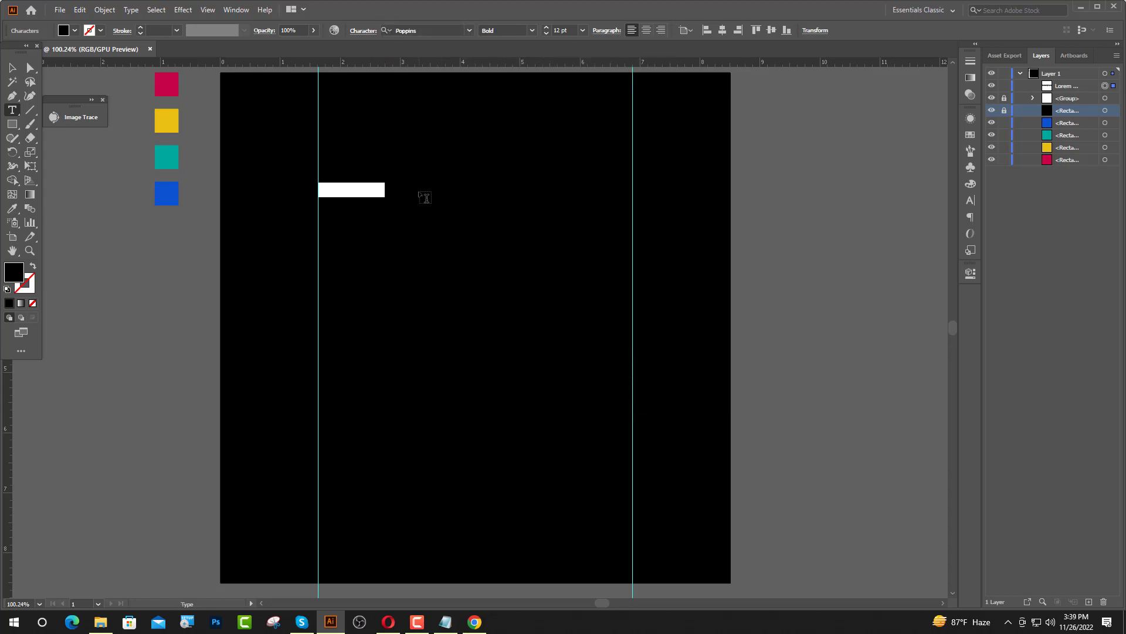
{"action": "type", "text": "K"}
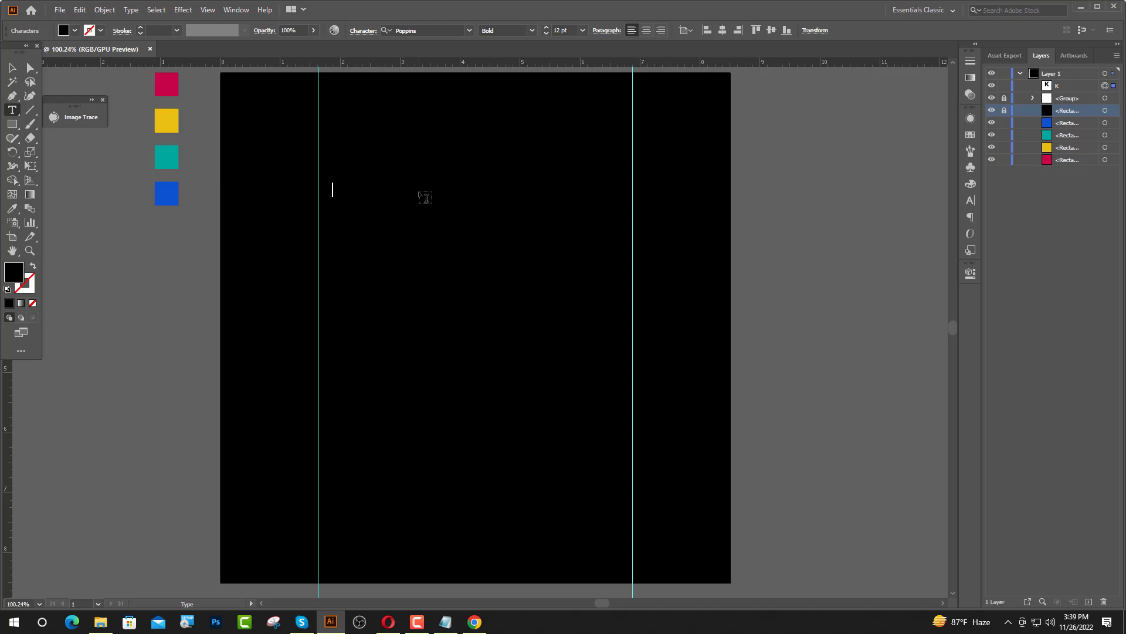
{"action": "key", "text": "Escape"}
Scale the KNOW text to about 116 pt to span the two guides, and convert it to outlines.
{"action": "left_click_drag", "start_coordinate": [359, 188], "coordinate": [634, 218]}
{"action": "right_click", "coordinate": [552, 182]}
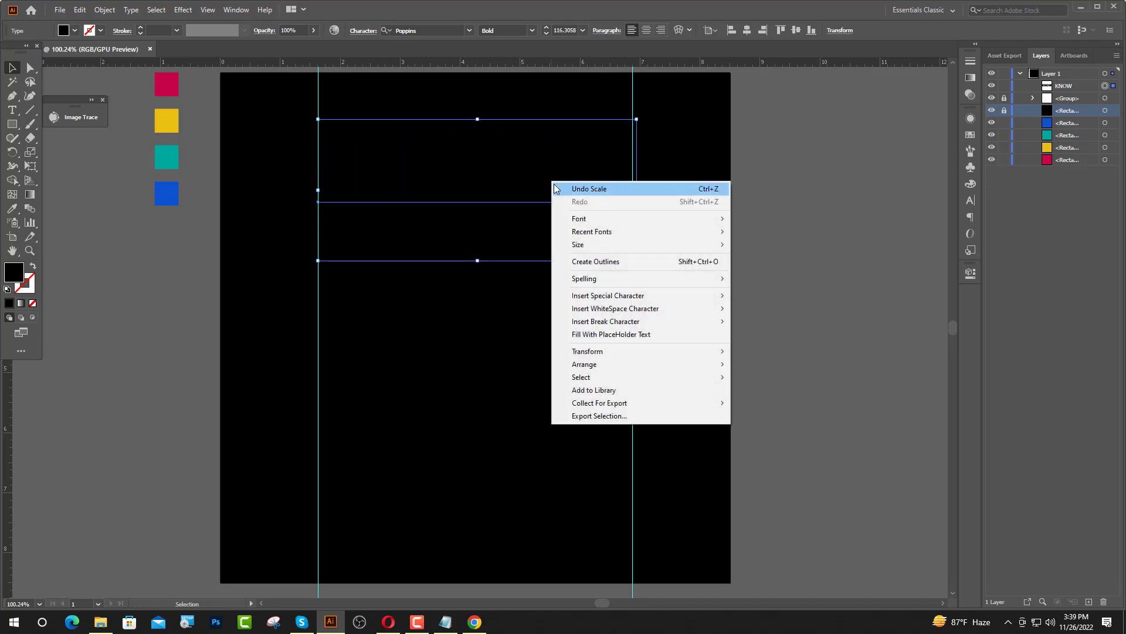
{"action": "left_click", "coordinate": [598, 262]}
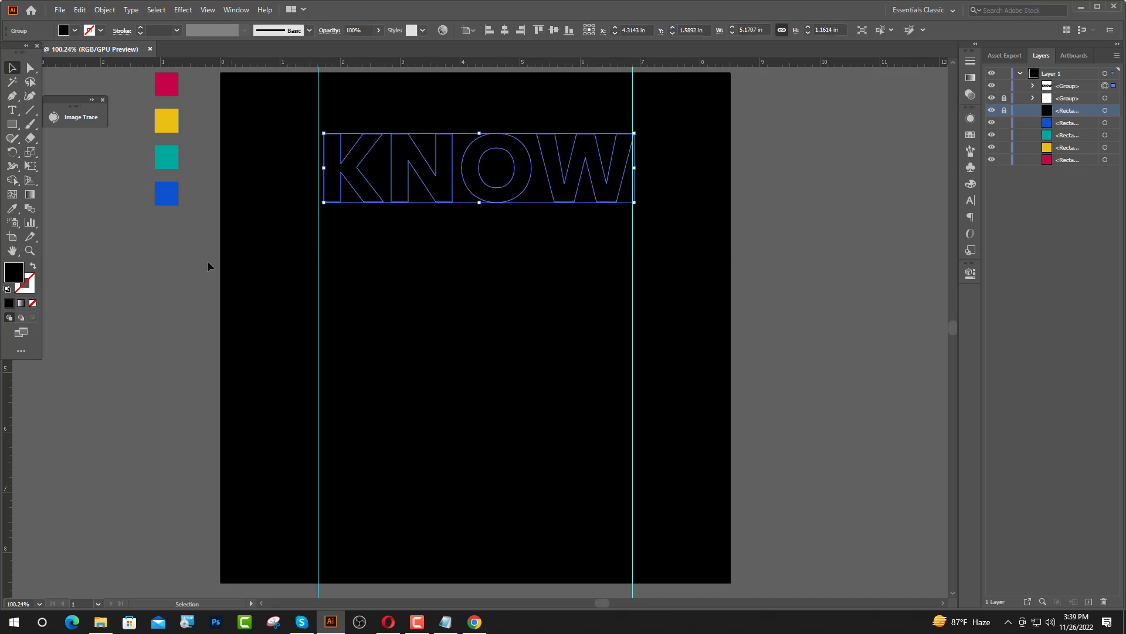
Fill the outlined word KNOW with the teal sampled from the color swatches beside the artboard.
{"action": "left_click", "coordinate": [13, 210]}
{"action": "left_click", "coordinate": [173, 158]}
{"action": "left_click", "coordinate": [12, 68]}
{"action": "left_click", "coordinate": [258, 120]}
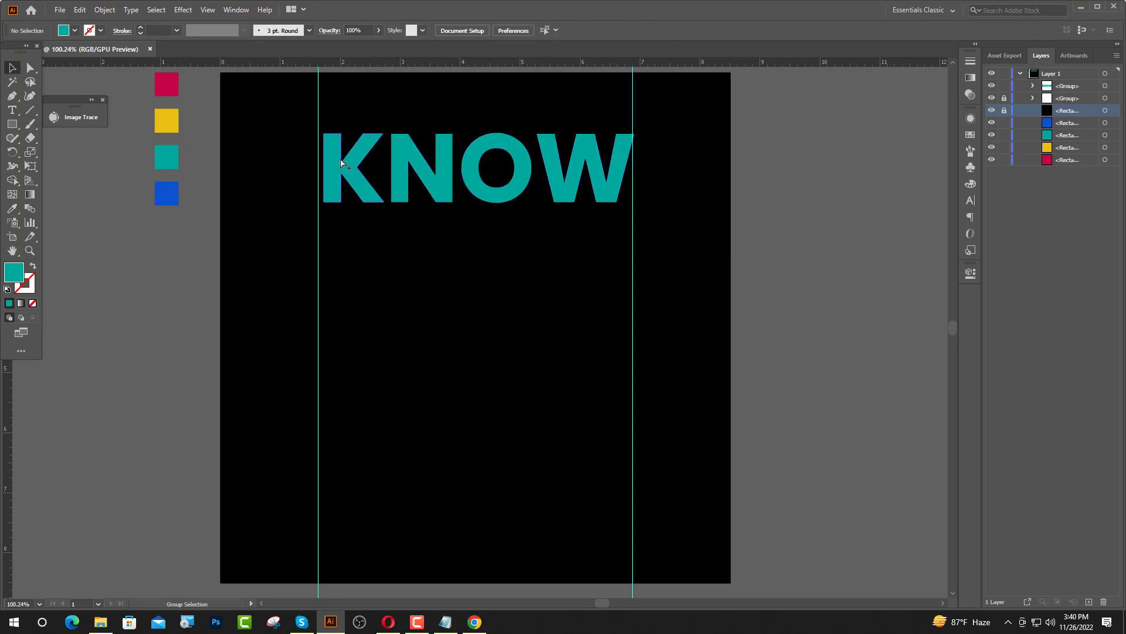
Move the word KNOW so its left edge sits on the left guide.
{"action": "scroll", "coordinate": [333, 153], "scroll_direction": "up", "scroll_amount": 3}
{"action": "scroll", "coordinate": [335, 214], "scroll_direction": "up", "scroll_amount": 1}
{"action": "left_click_drag", "start_coordinate": [329, 223], "coordinate": [311, 226]}
{"action": "left_click", "coordinate": [153, 321]}
{"action": "scroll", "coordinate": [142, 322], "scroll_direction": "down", "scroll_amount": 4}
Scale the word KNOW to the right guide, about 5.24 in wide.
{"action": "scroll", "coordinate": [382, 302], "scroll_direction": "up", "scroll_amount": 5}
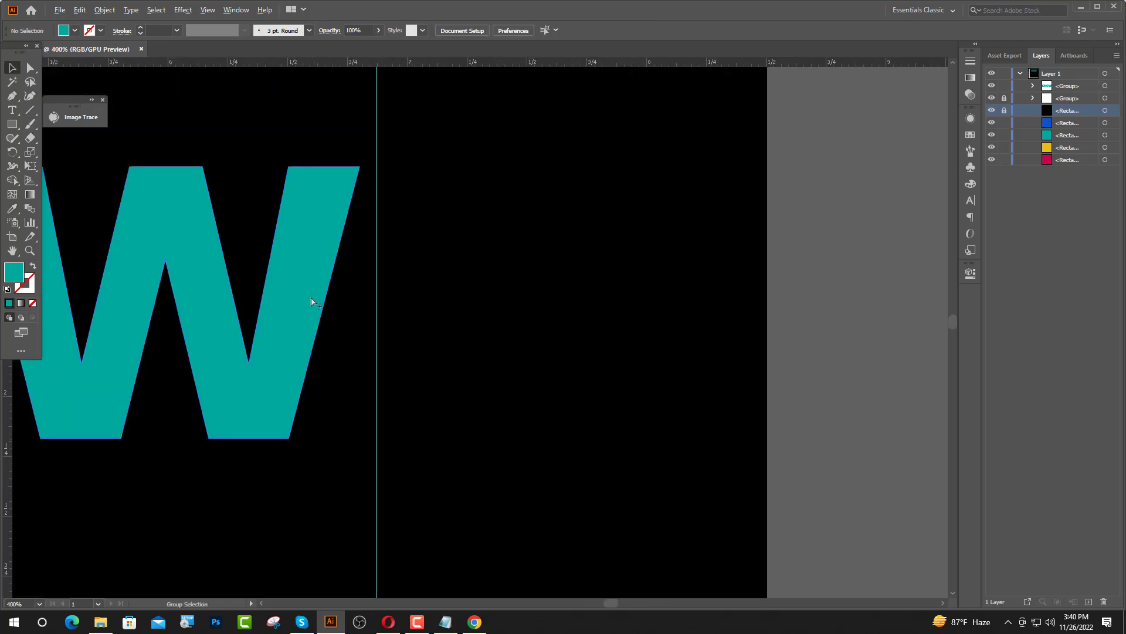
{"action": "left_click", "coordinate": [315, 302]}
{"action": "mouse_move", "coordinate": [359, 305]}
{"action": "left_mouse_down"}
{"action": "mouse_move", "coordinate": [385, 305]}
{"action": "mouse_move", "coordinate": [377, 305]}
{"action": "left_mouse_up"}
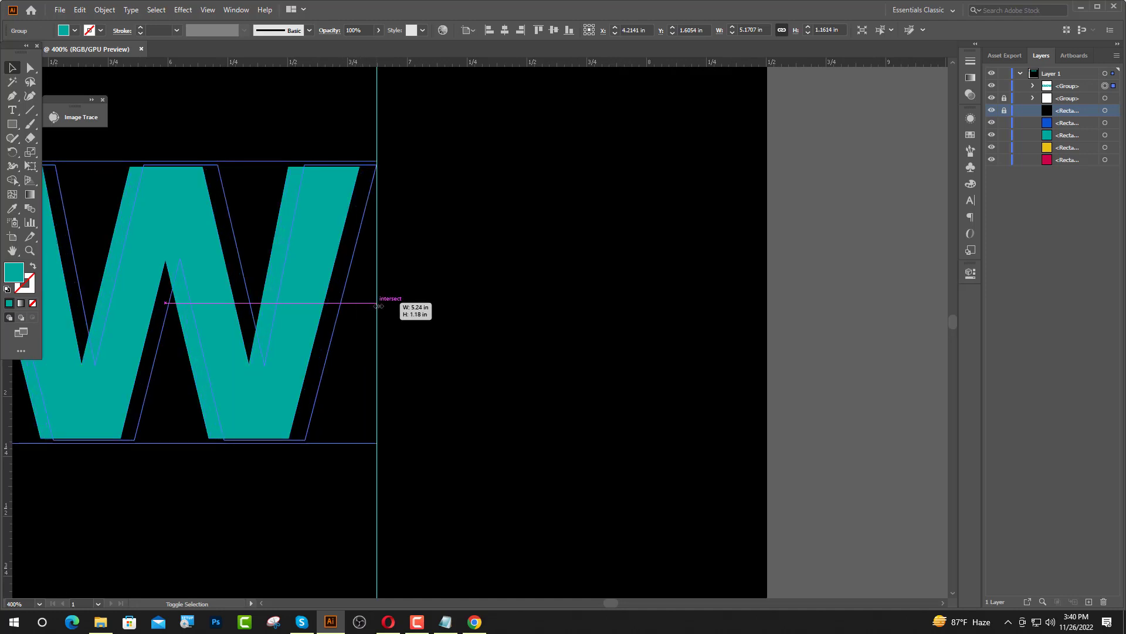
{"action": "left_click", "coordinate": [608, 315]}
{"action": "scroll", "coordinate": [608, 316], "scroll_direction": "down", "scroll_amount": 4}
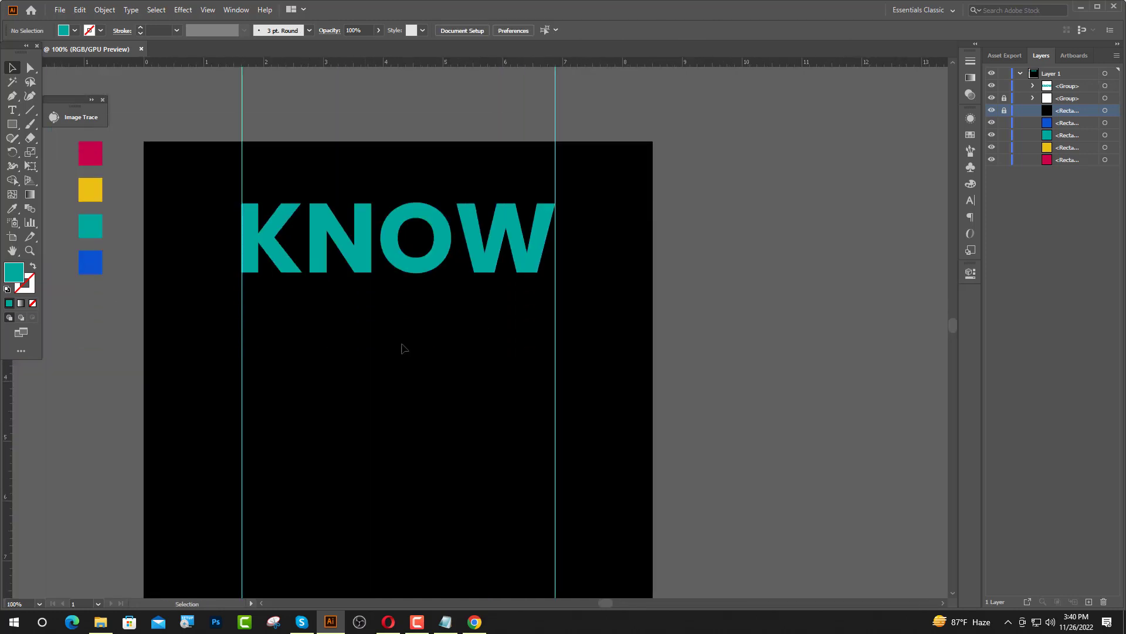
Add the text "YOUR" in Poppins Bold below KNOW, starting at the left guide.
{"action": "left_click", "coordinate": [12, 112]}
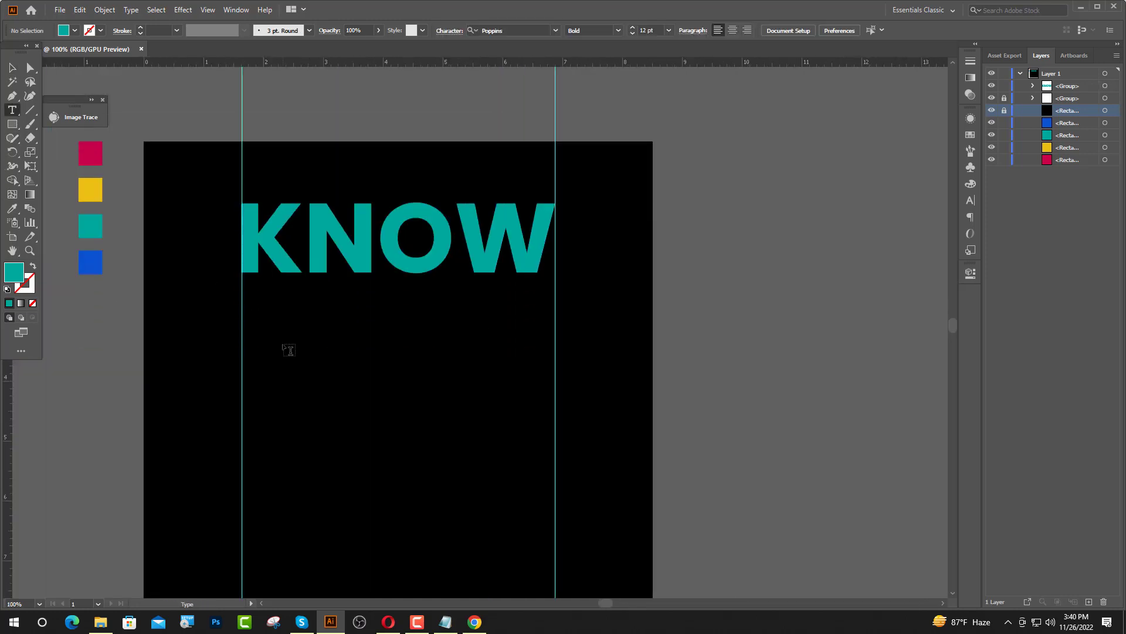
{"action": "left_click", "coordinate": [250, 333]}
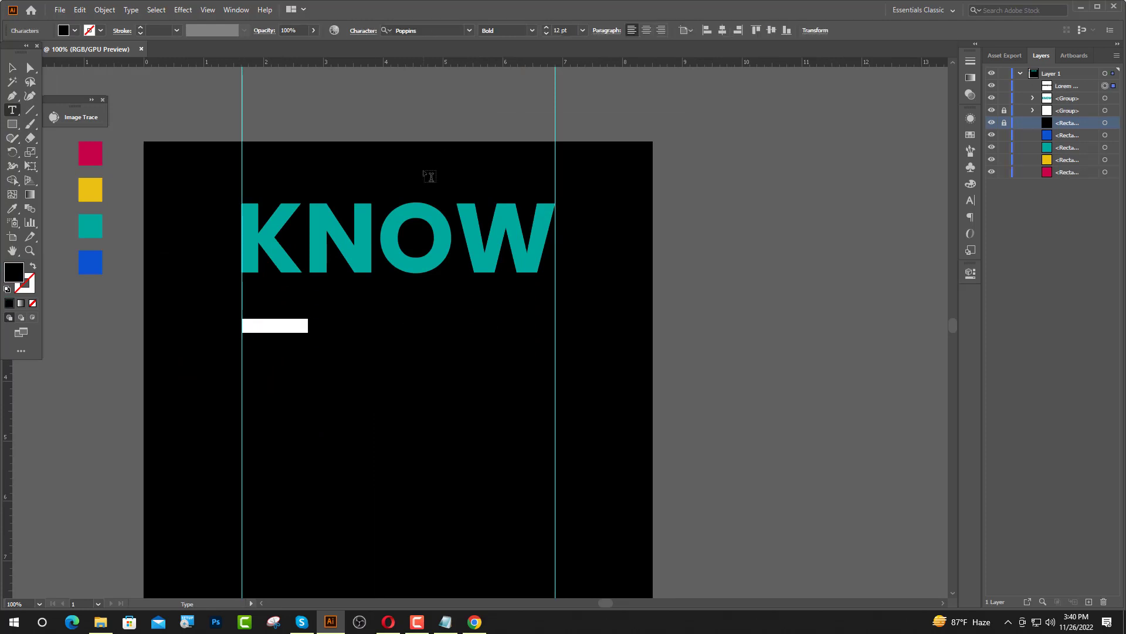
{"action": "type", "text": "Y"}
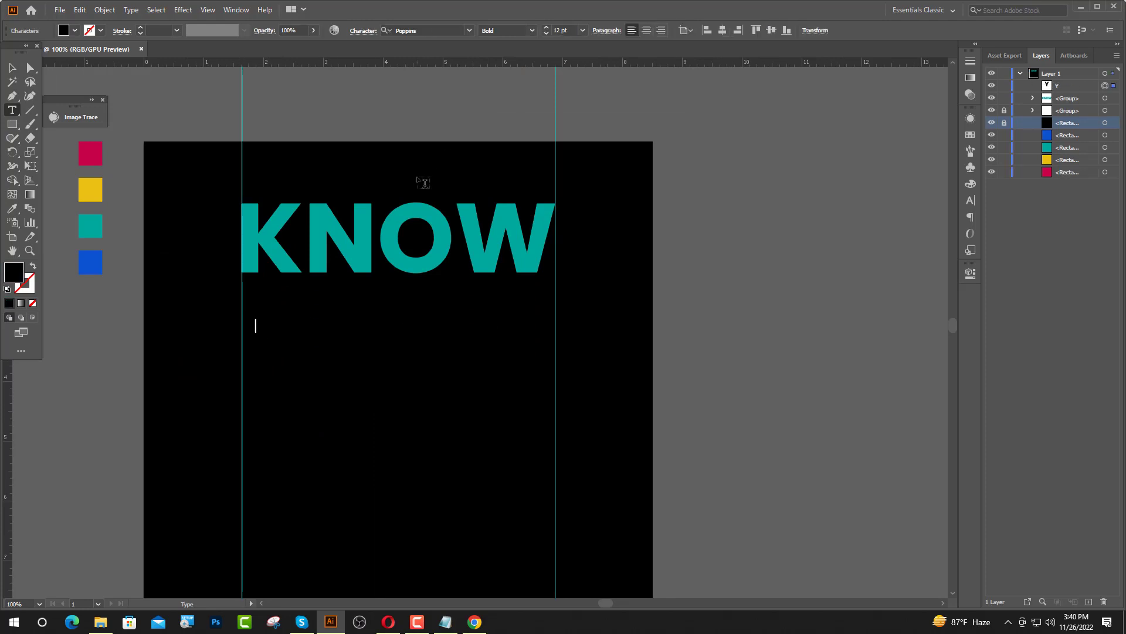
{"action": "type", "text": "OUR"}
{"action": "key", "text": "Escape"}
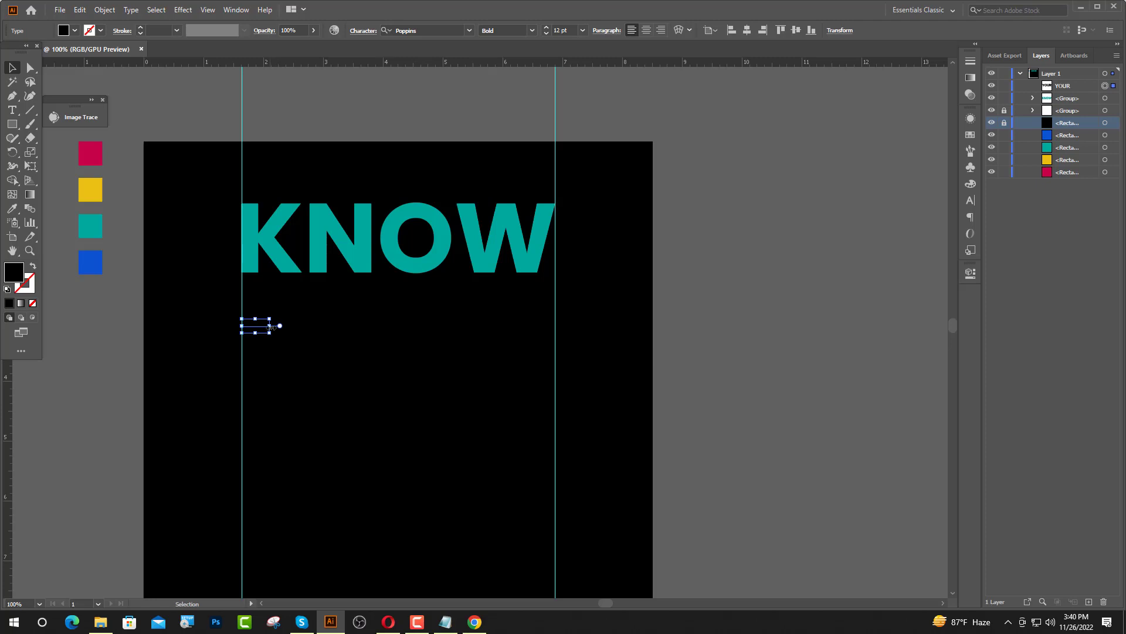
Scale the YOUR text to about 134 pt to span the two guides, and convert it to outlines.
{"action": "left_click_drag", "start_coordinate": [273, 326], "coordinate": [564, 325]}
{"action": "right_click", "coordinate": [457, 316]}
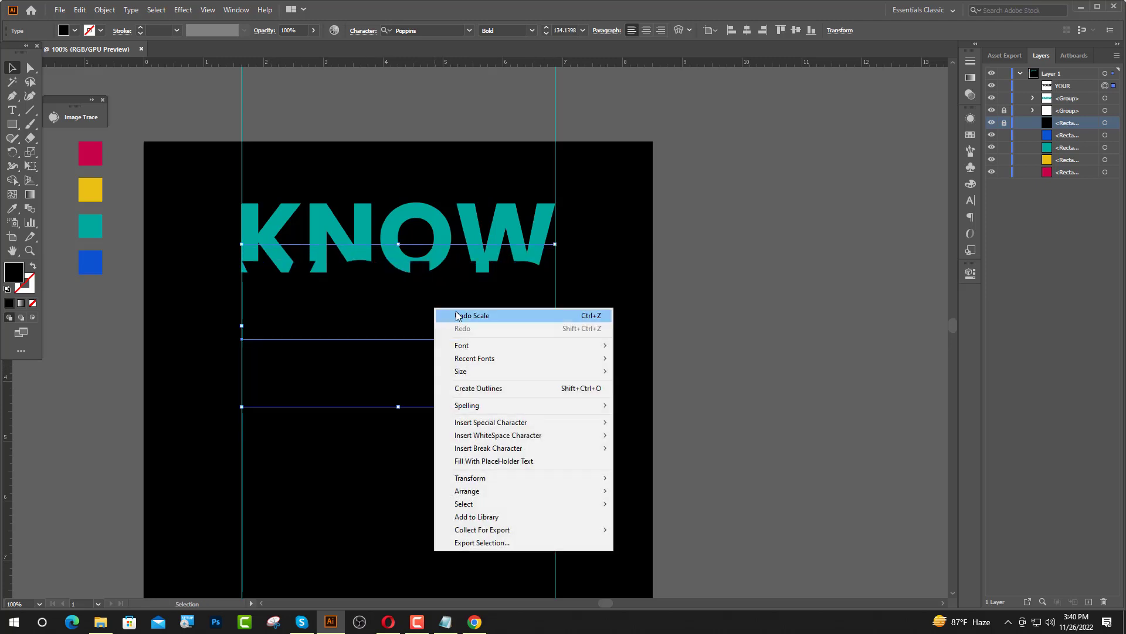
{"action": "left_click", "coordinate": [505, 389]}
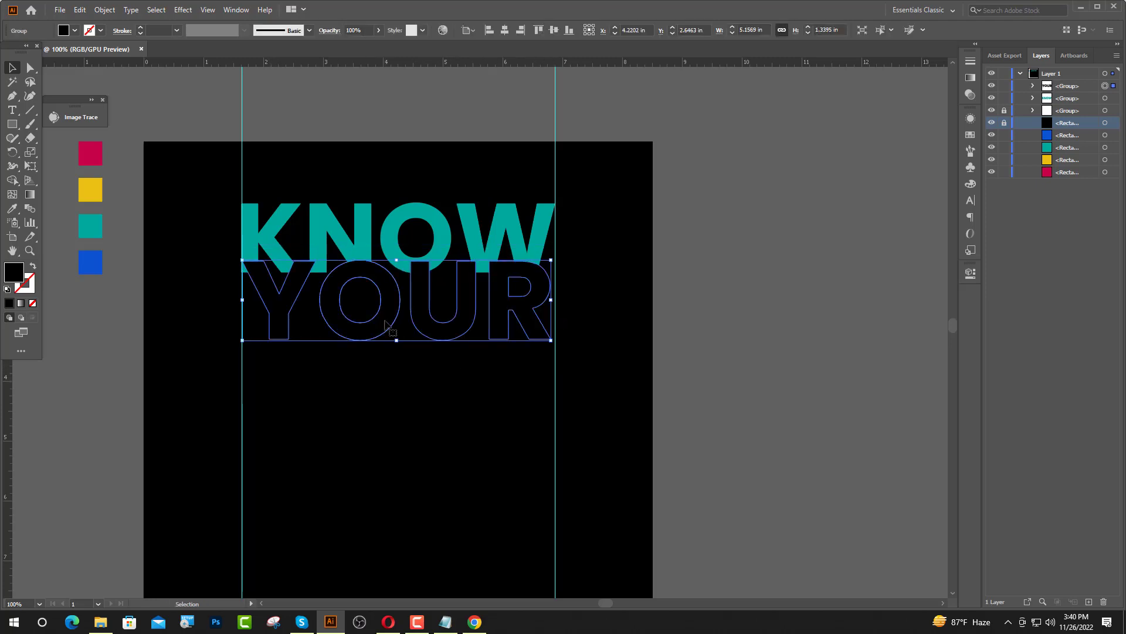
Move the outlined YOUR clear below KNOW and scale it to the right guide, about 5.23 in wide.
{"action": "left_click_drag", "start_coordinate": [385, 324], "coordinate": [386, 361]}
{"action": "scroll", "coordinate": [568, 353], "scroll_direction": "up", "scroll_amount": 2}
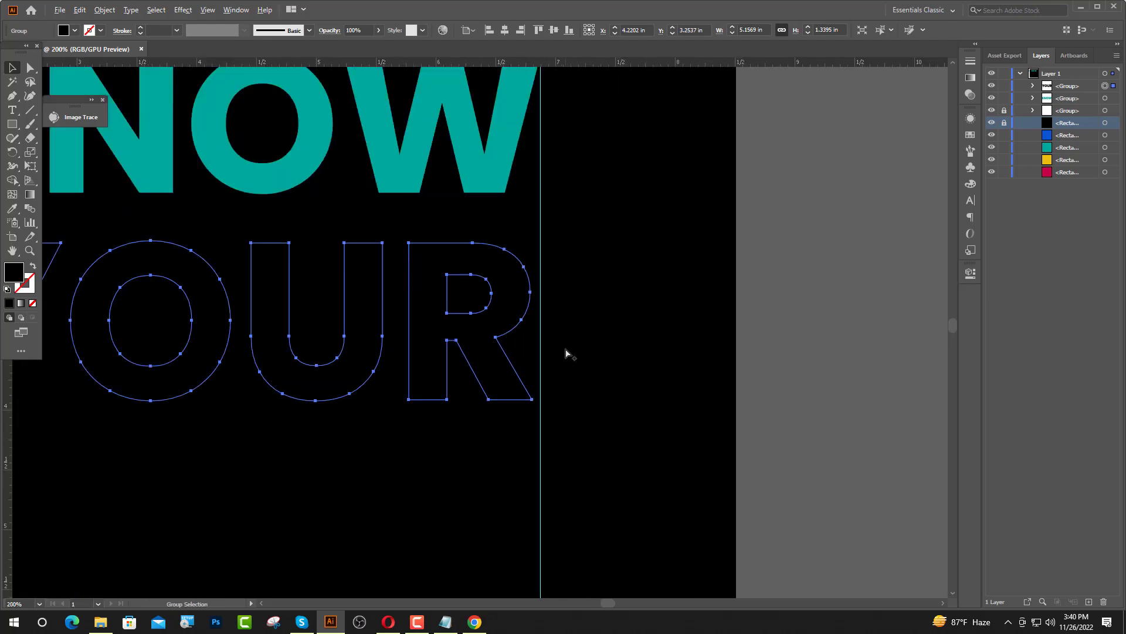
{"action": "scroll", "coordinate": [566, 352], "scroll_direction": "up", "scroll_amount": 2}
{"action": "left_click_drag", "start_coordinate": [503, 298], "coordinate": [520, 297]}
{"action": "left_click", "coordinate": [646, 377]}
{"action": "scroll", "coordinate": [645, 377], "scroll_direction": "down", "scroll_amount": 3}
Fill the word YOUR with the yellow sampled from the color swatches.
{"action": "left_click", "coordinate": [435, 379]}
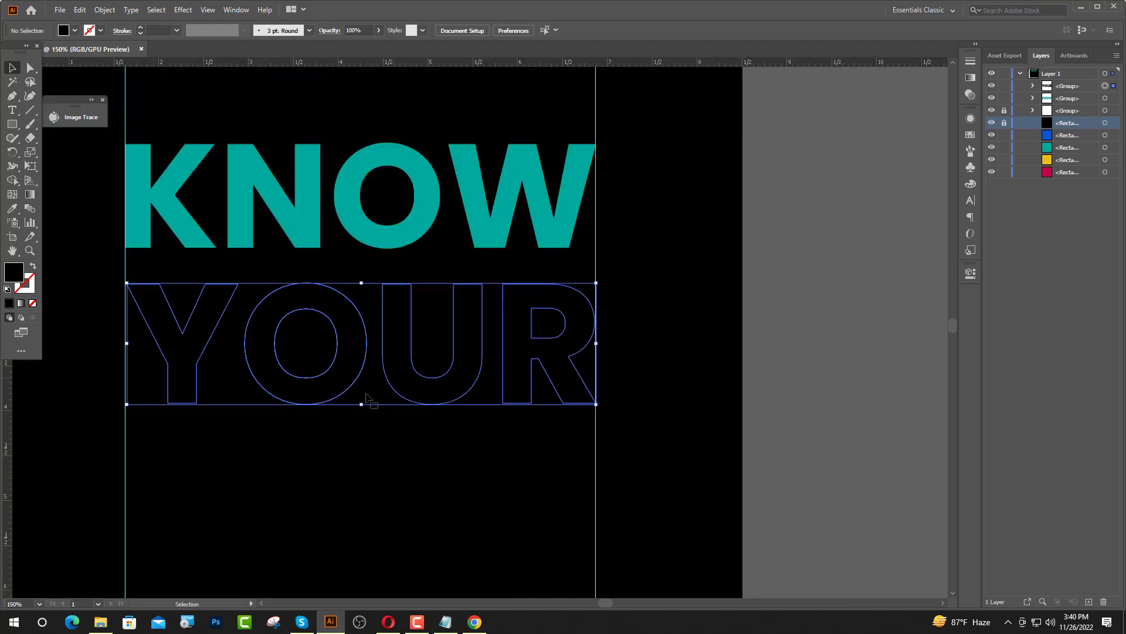
{"action": "scroll", "coordinate": [435, 379], "scroll_direction": "down", "scroll_amount": 2}
{"action": "left_click", "coordinate": [11, 209]}
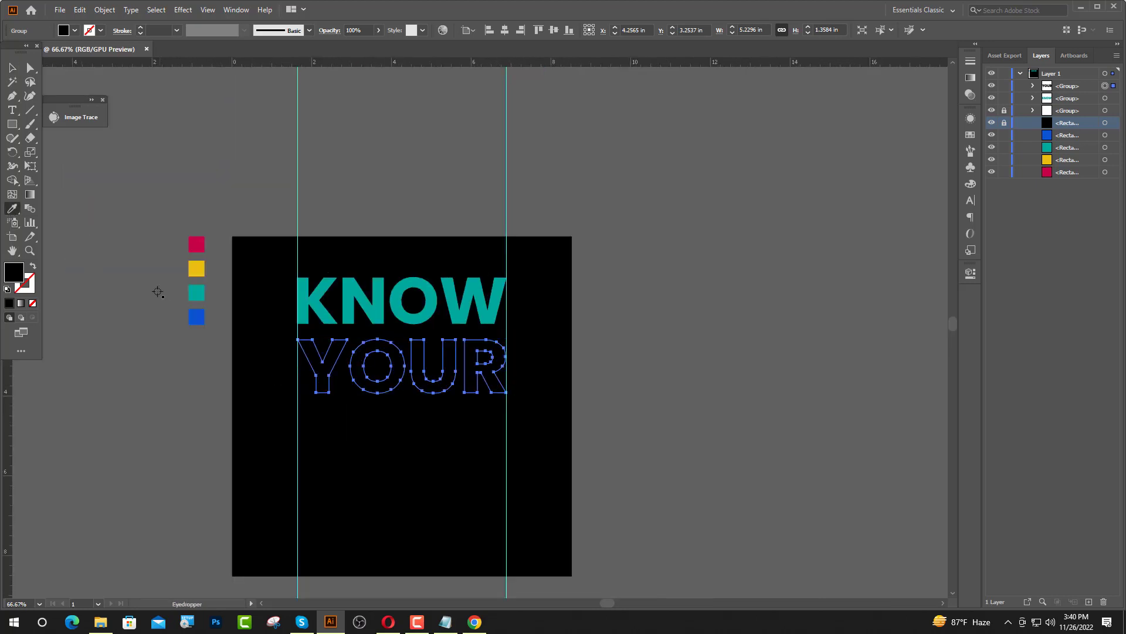
{"action": "left_click", "coordinate": [200, 268]}
{"action": "left_click", "coordinate": [420, 447], "text": "ctrl"}
{"action": "scroll", "coordinate": [383, 434], "scroll_direction": "up", "scroll_amount": 1}
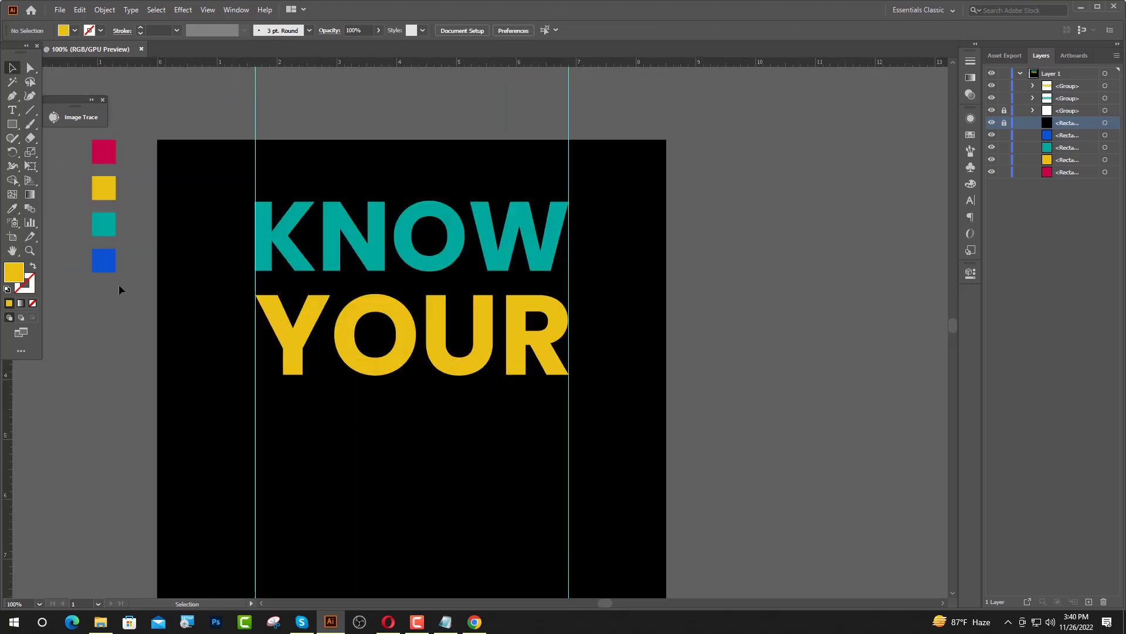
Add the text "WORTH" in Poppins Bold below YOUR, starting at the left guide.
{"action": "left_click", "coordinate": [12, 110]}
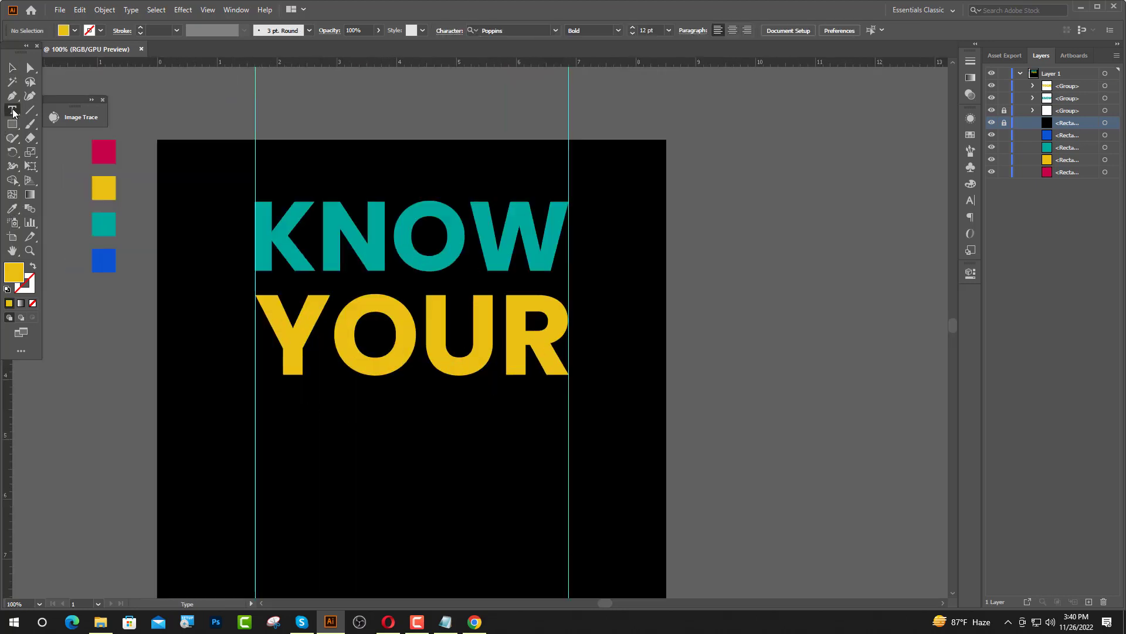
{"action": "left_click", "coordinate": [262, 427]}
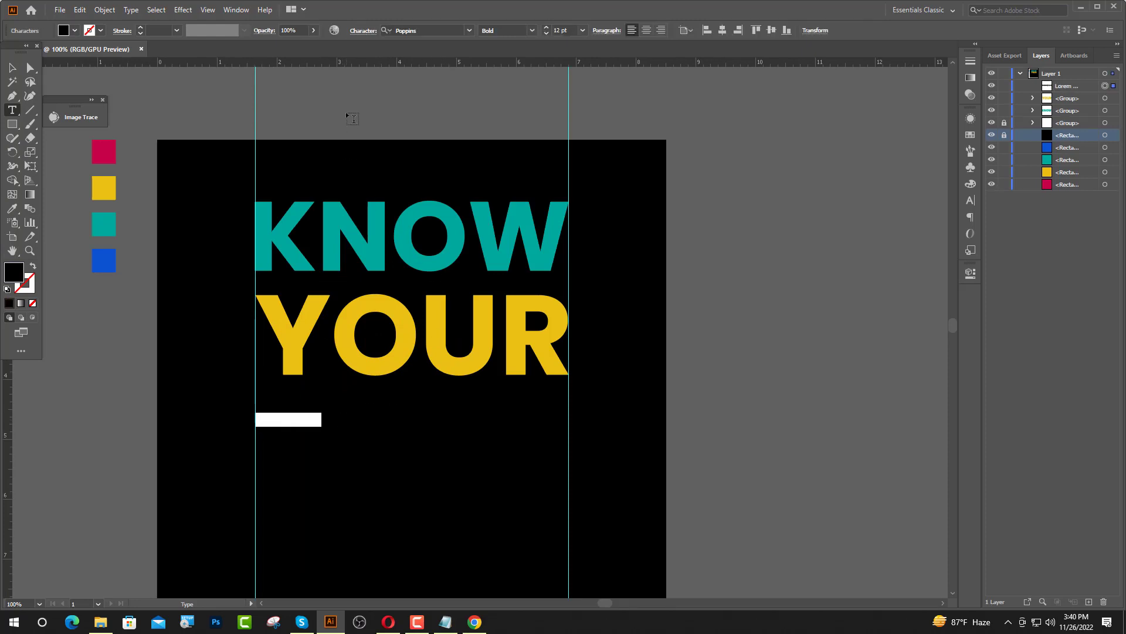
{"action": "type", "text": "W"}
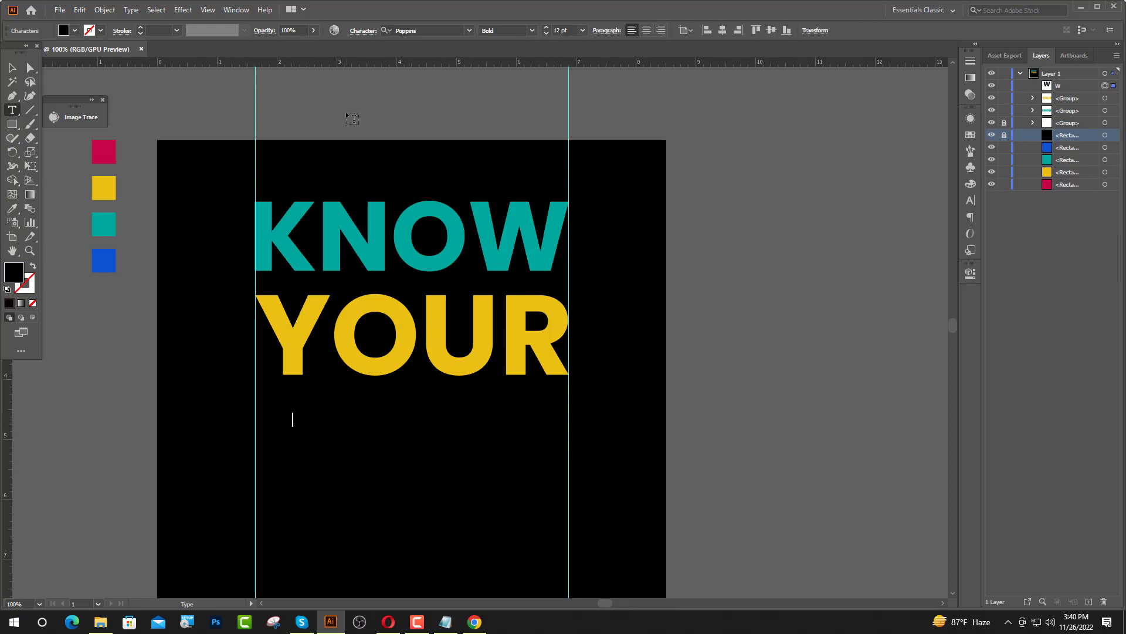
{"action": "type", "text": "ORTH"}
Scale the WORTH text to about 101 pt to span the guides, and convert it to outlines.
{"action": "left_click_drag", "start_coordinate": [302, 425], "coordinate": [573, 458]}
{"action": "right_click", "coordinate": [387, 394]}
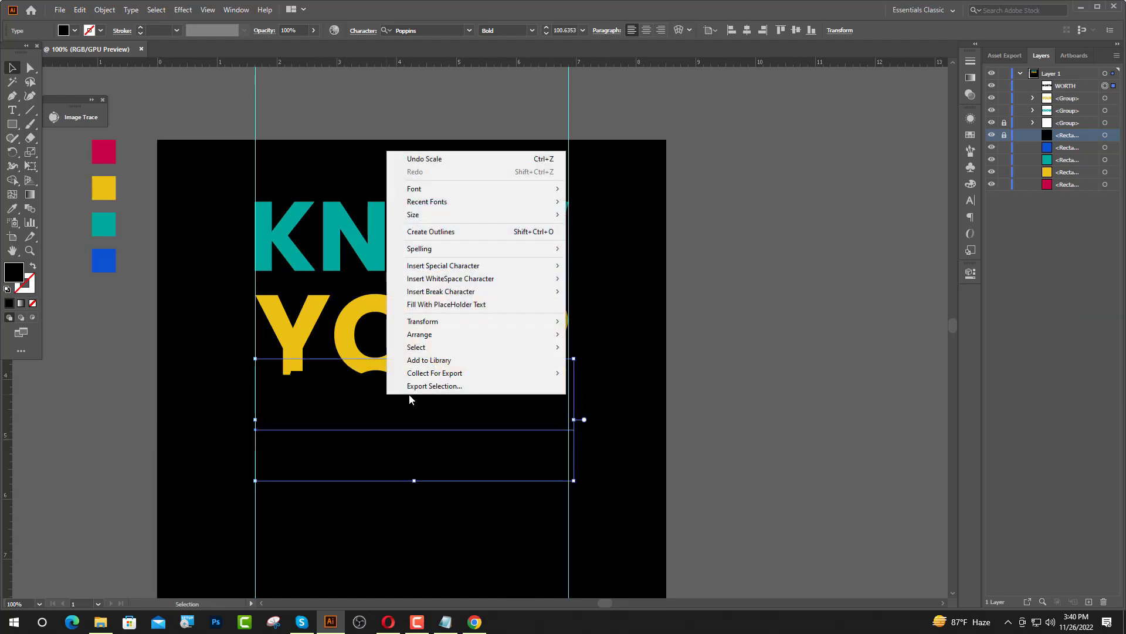
{"action": "left_click", "coordinate": [425, 231]}
Fill the outlined word WORTH with the blue sampled from the color swatches.
{"action": "left_click", "coordinate": [11, 211]}
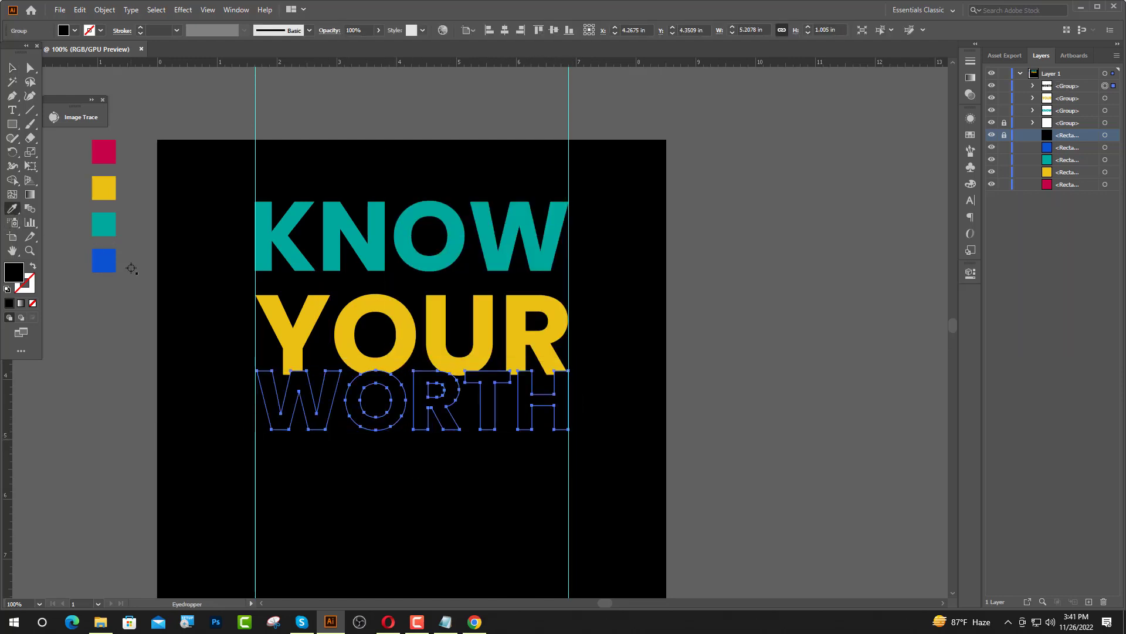
{"action": "left_click", "coordinate": [107, 262]}
{"action": "left_click", "coordinate": [13, 69]}
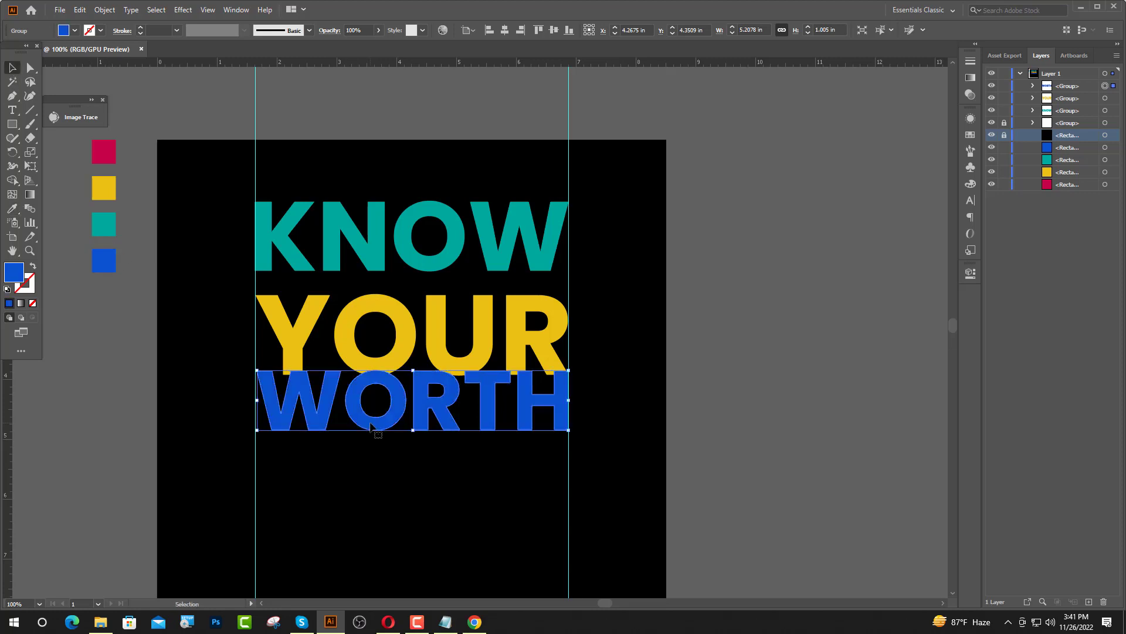
Move the word WORTH clear below YOUR and align its left edge with the left guide.
{"action": "left_click_drag", "start_coordinate": [372, 423], "coordinate": [371, 455]}
{"action": "left_click", "coordinate": [305, 524]}
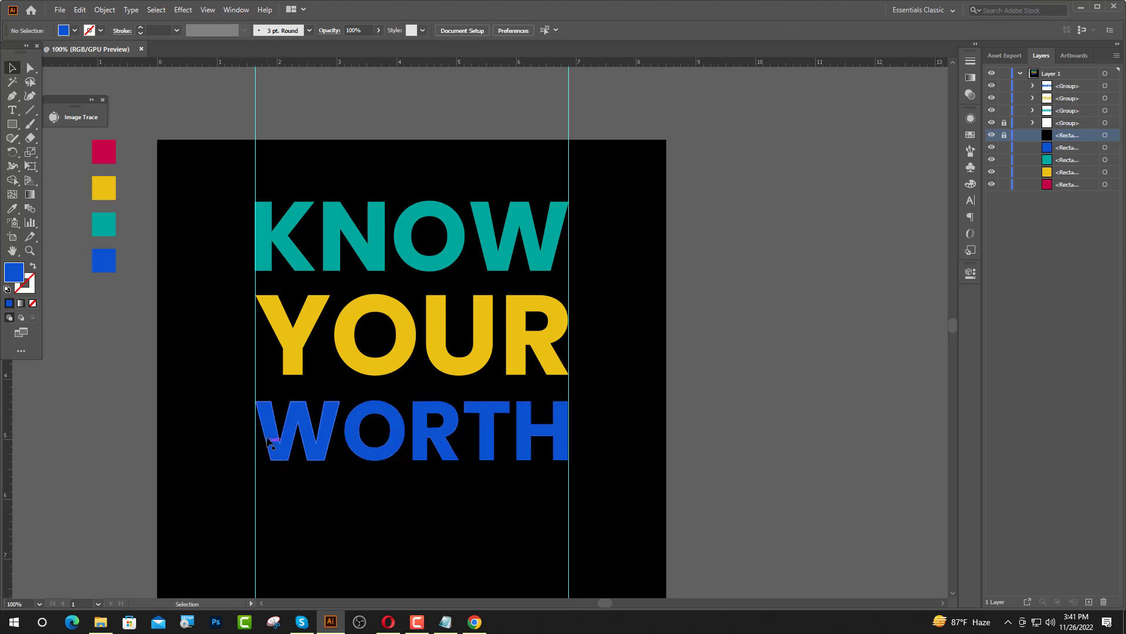
{"action": "scroll", "coordinate": [267, 432], "scroll_direction": "up", "scroll_amount": 5}
{"action": "left_click_drag", "start_coordinate": [263, 463], "coordinate": [256, 455]}
{"action": "scroll", "coordinate": [143, 476], "scroll_direction": "down", "scroll_amount": 4}
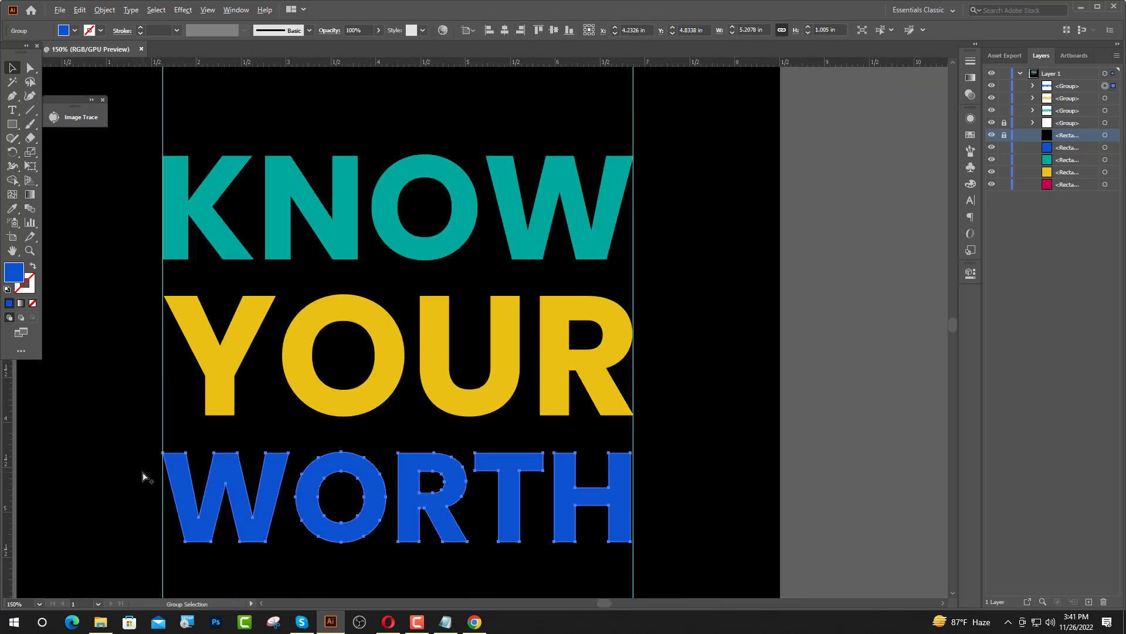
Scale the word WORTH so its right edge meets the right guide.
{"action": "scroll", "coordinate": [609, 520], "scroll_direction": "up", "scroll_amount": 5}
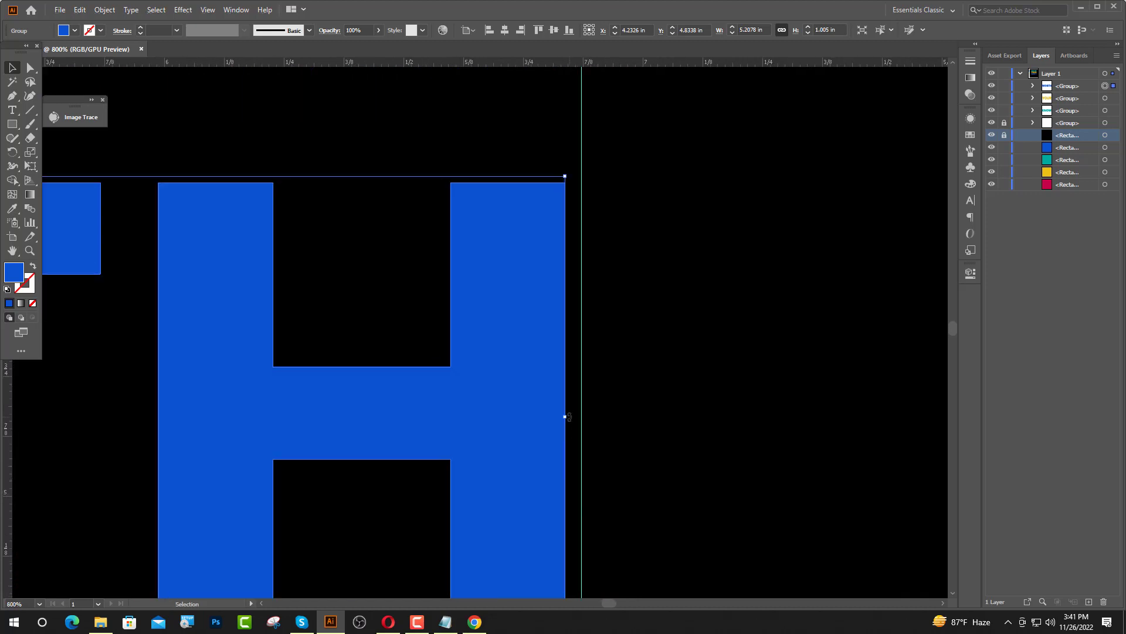
{"action": "left_click_drag", "start_coordinate": [566, 418], "coordinate": [581, 418]}
{"action": "left_click", "coordinate": [655, 413]}
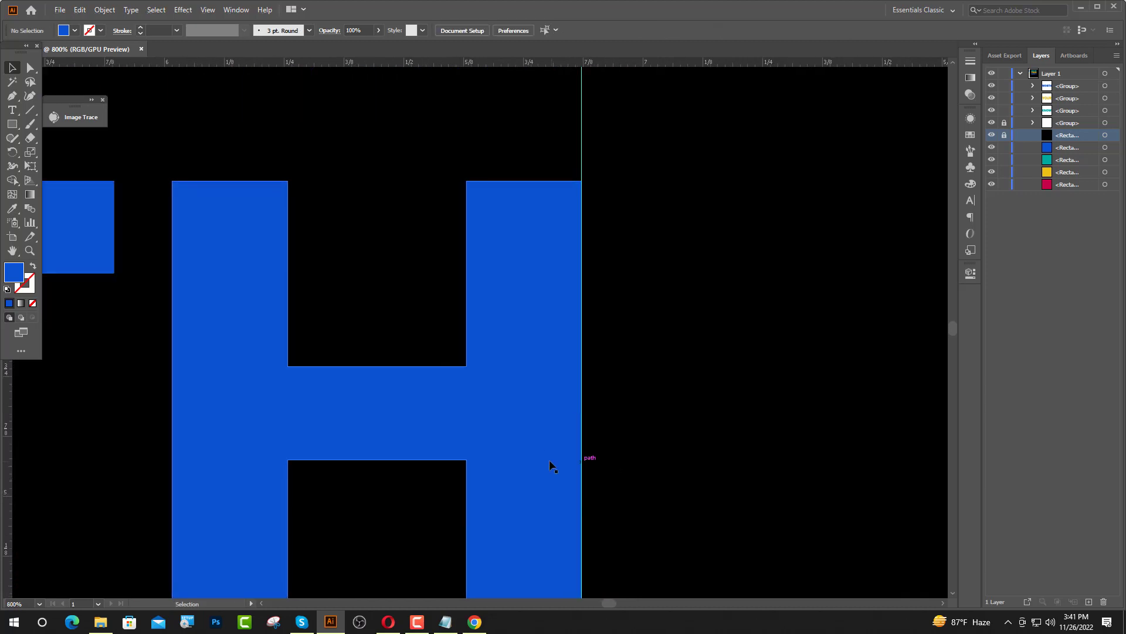
{"action": "scroll", "coordinate": [555, 447], "scroll_direction": "down", "scroll_amount": 5}
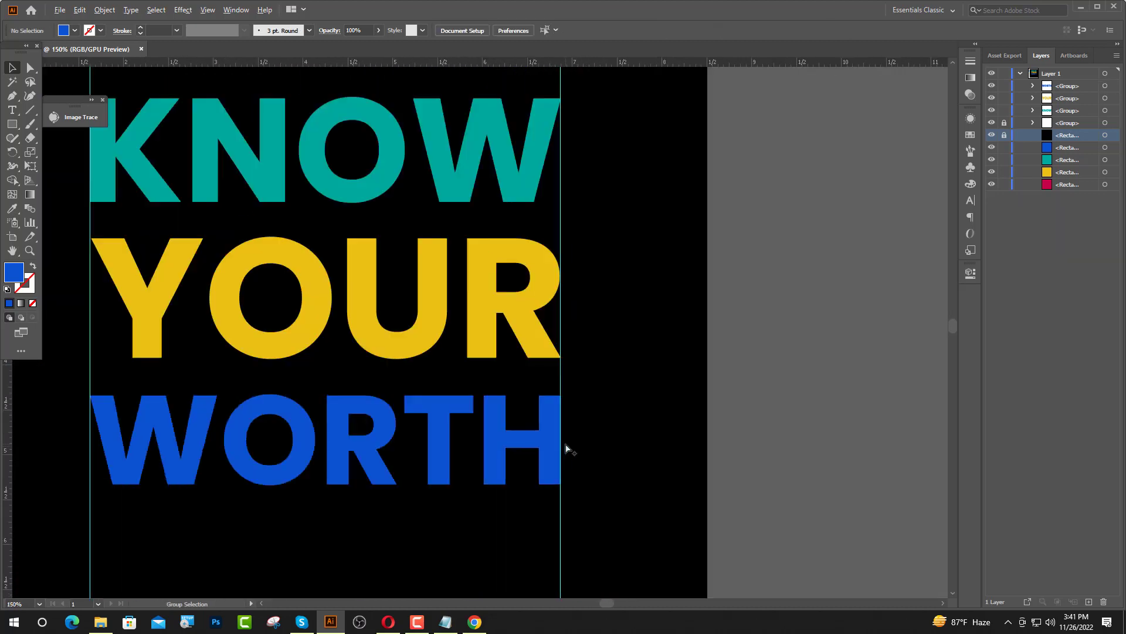
Stretch the word YOUR slightly so its left edge meets the left guide.
{"action": "left_click", "coordinate": [98, 262]}
{"action": "scroll", "coordinate": [98, 262], "scroll_direction": "up", "scroll_amount": 4}
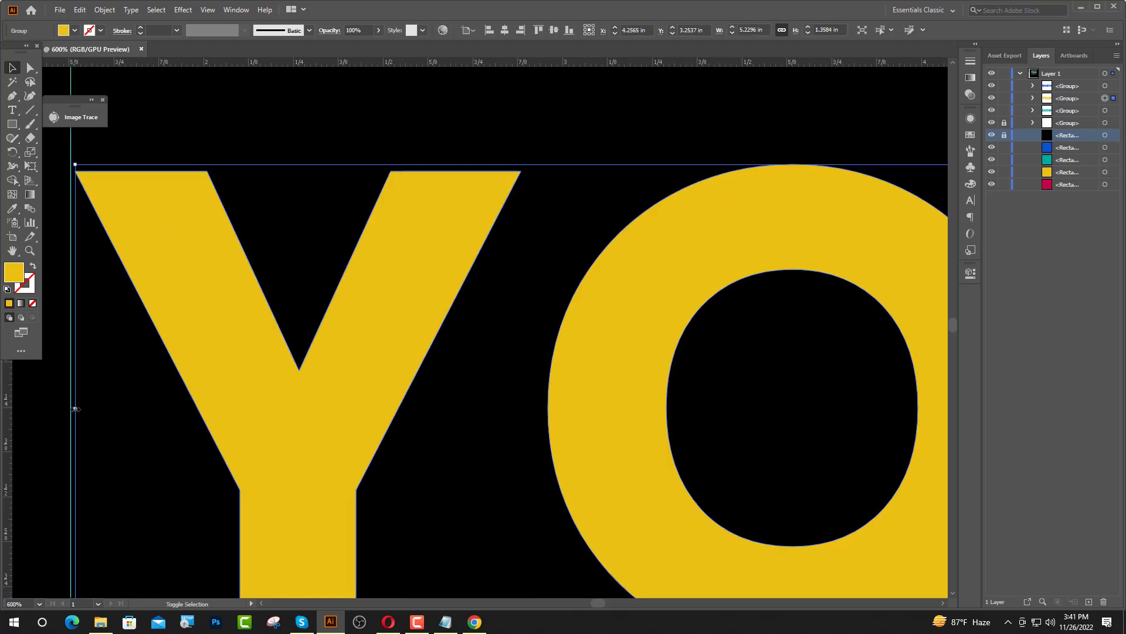
{"action": "left_click_drag", "start_coordinate": [77, 411], "coordinate": [71, 410]}
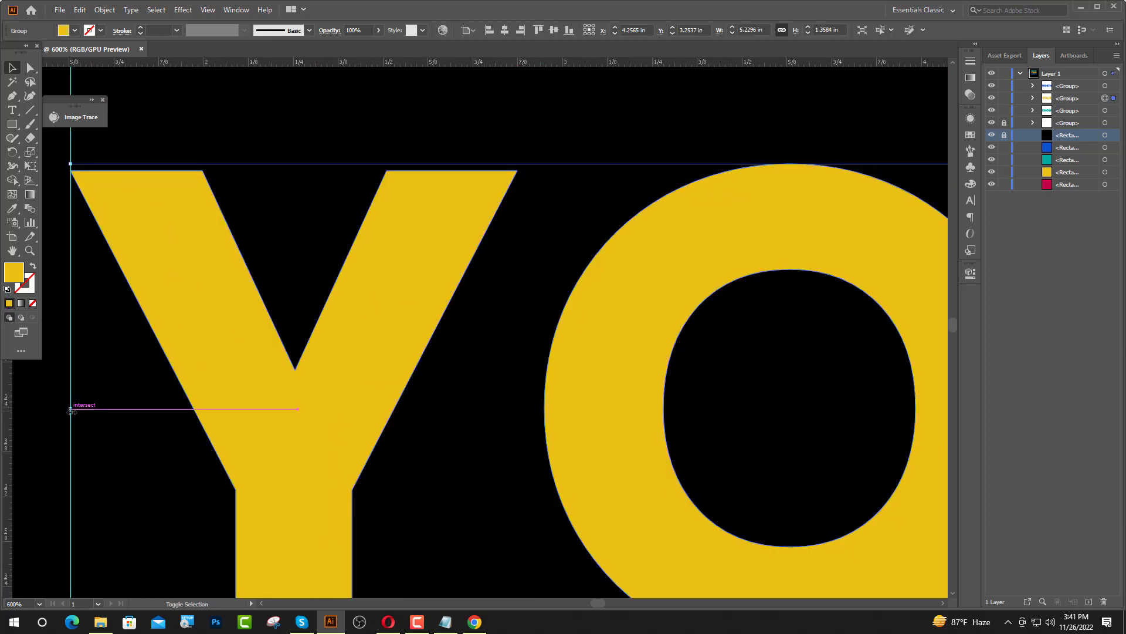
{"action": "left_click", "coordinate": [63, 445]}
Move YOUR and WORTH together up to KNOW, leaving a small even gap between KNOW and YOUR.
{"action": "scroll", "coordinate": [328, 469], "scroll_direction": "down", "scroll_amount": 5}
{"action": "scroll", "coordinate": [414, 474], "scroll_direction": "down", "scroll_amount": 5}
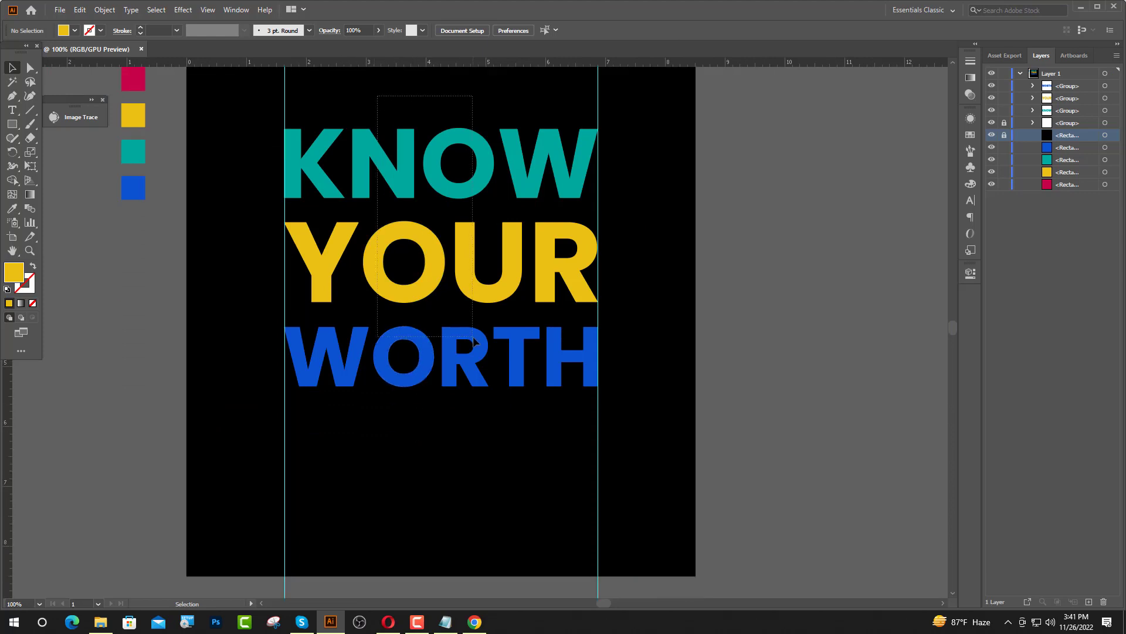
{"action": "mouse_move", "coordinate": [473, 337]}
{"action": "left_mouse_down"}
{"action": "mouse_move", "coordinate": [484, 352]}
{"action": "mouse_move", "coordinate": [441, 402]}
{"action": "left_mouse_up"}
{"action": "mouse_move", "coordinate": [341, 479]}
{"action": "left_mouse_down"}
{"action": "mouse_move", "coordinate": [375, 315]}
{"action": "mouse_move", "coordinate": [388, 316]}
{"action": "left_mouse_up"}
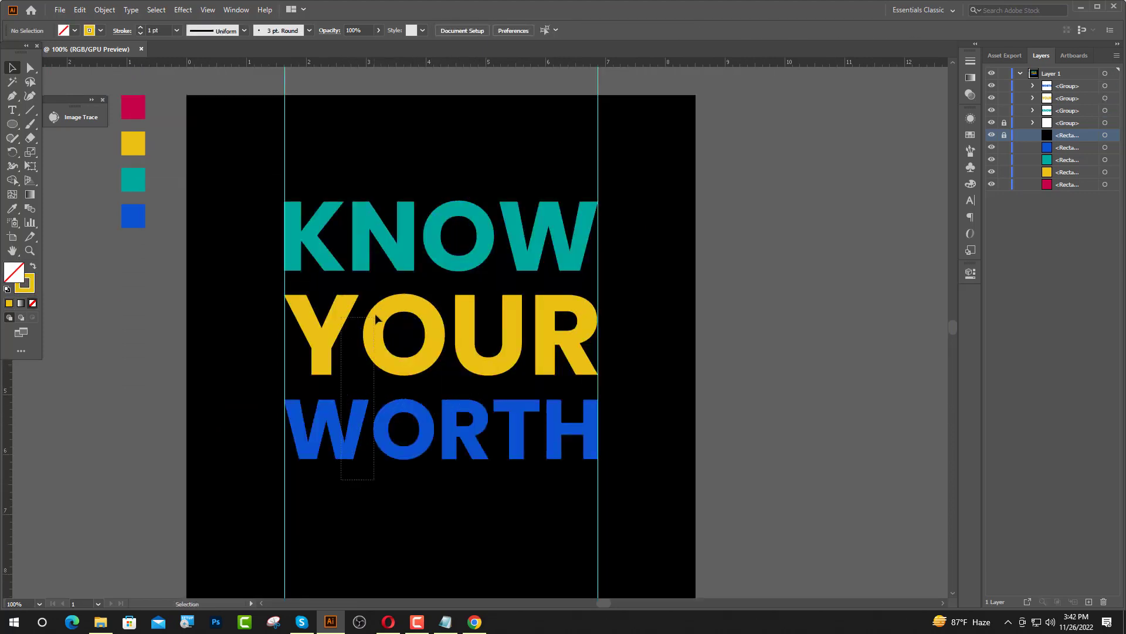
{"action": "scroll", "coordinate": [336, 293], "scroll_direction": "up", "scroll_amount": 3}
{"action": "left_click_drag", "start_coordinate": [332, 350], "coordinate": [325, 294]}
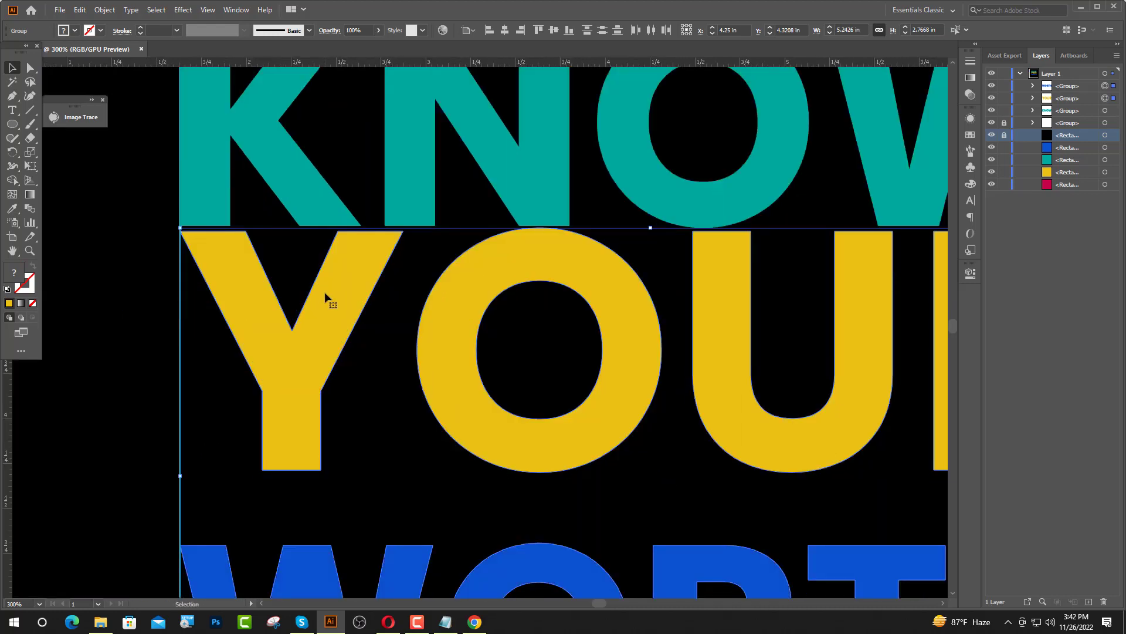
{"action": "scroll", "coordinate": [281, 302], "scroll_direction": "down", "scroll_amount": 2}
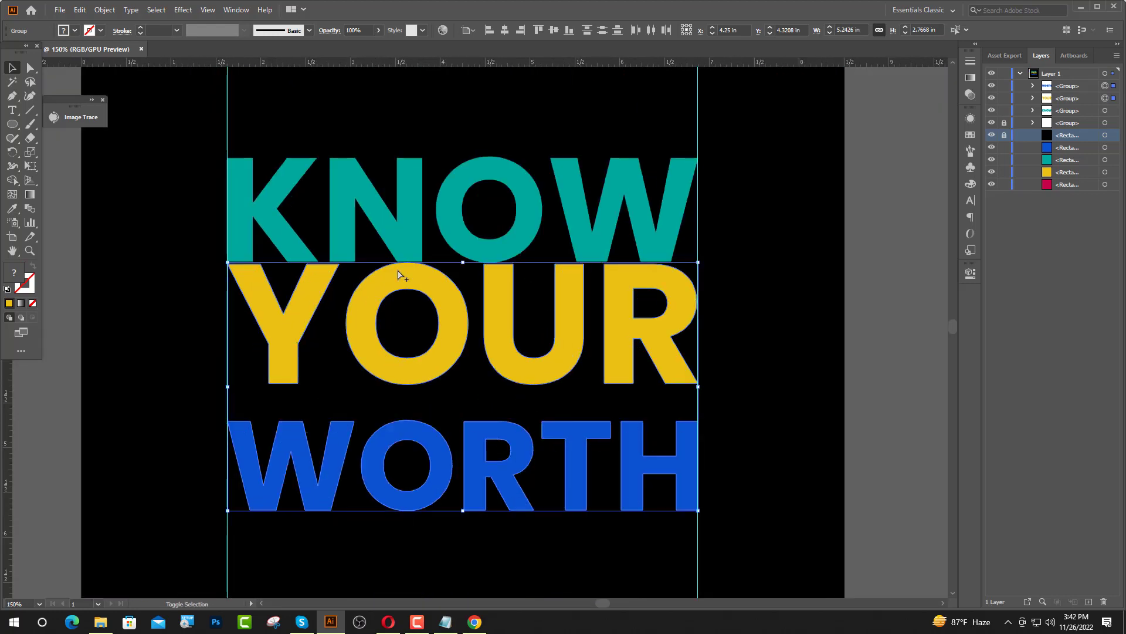
{"action": "key", "text": "Down"}
{"action": "key", "text": "Down"}
{"action": "key", "text": "Down"}
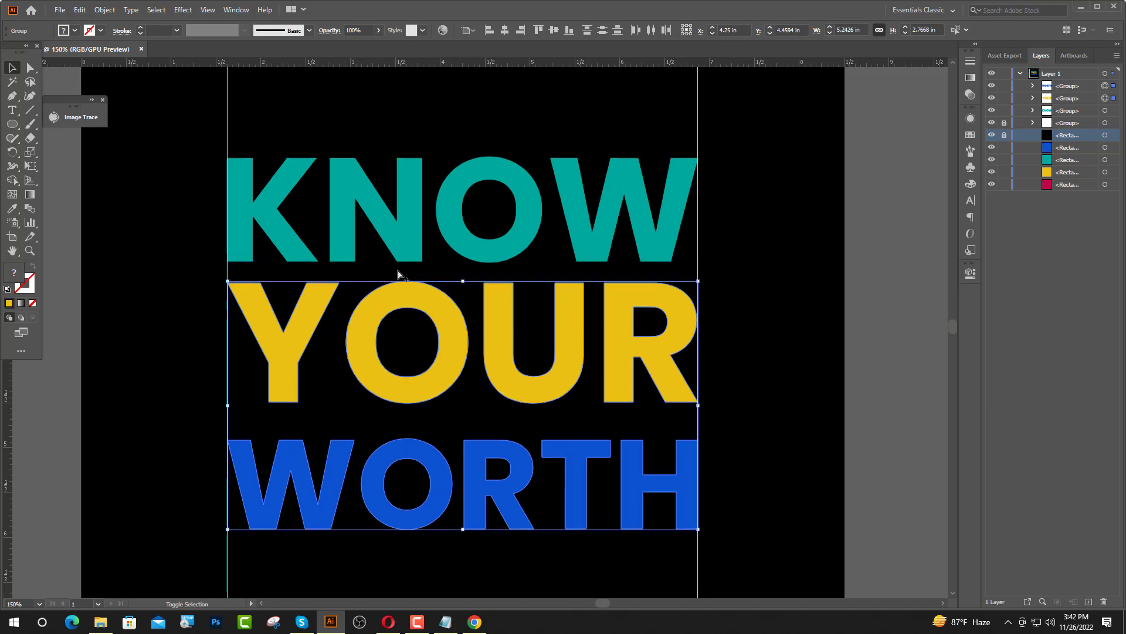
Move only the word WORTH up beneath YOUR, leaving a gap matching the one between KNOW and YOUR.
{"action": "left_click", "coordinate": [427, 308], "text": "shift"}
{"action": "left_click_drag", "start_coordinate": [380, 496], "coordinate": [379, 459]}
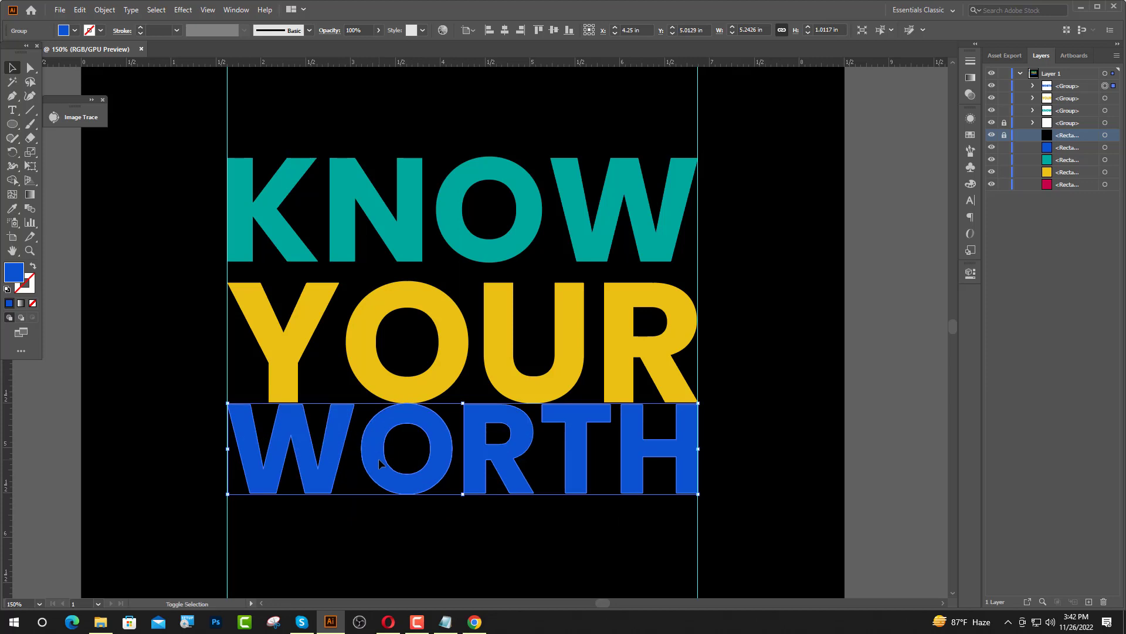
{"action": "key", "text": "Down"}
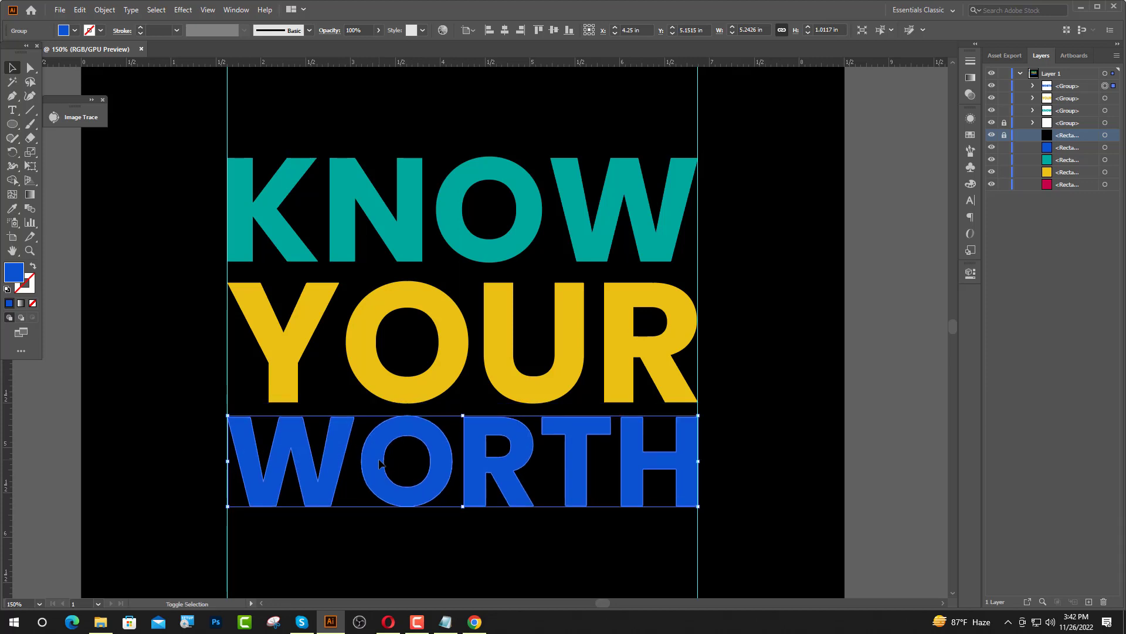
{"action": "key", "text": "Down"}
{"action": "left_click", "coordinate": [395, 535]}
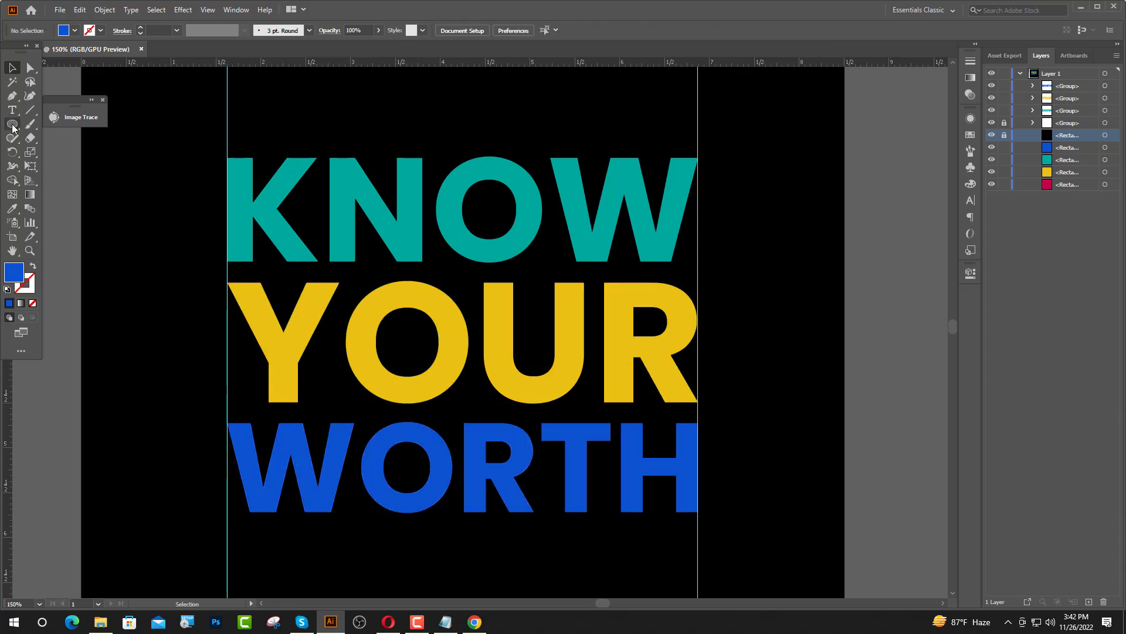
Draw a circle about 1.97 in across over the K of KNOW and swap its fill and stroke to make a blue outline.
{"action": "left_click_drag", "start_coordinate": [201, 109], "coordinate": [358, 267]}
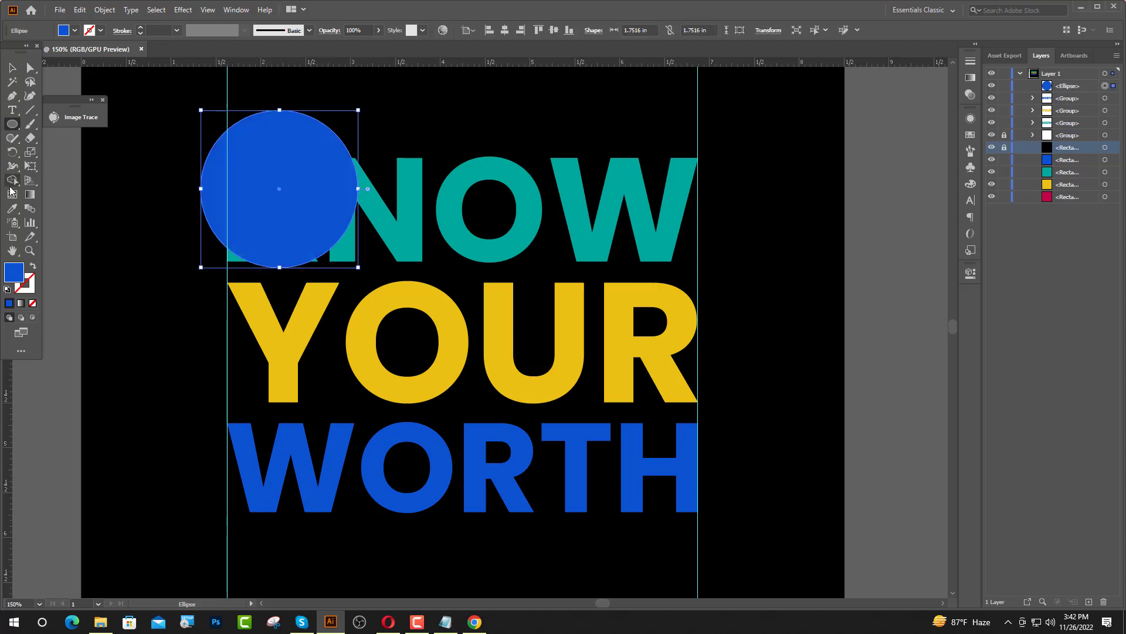
{"action": "left_click", "coordinate": [11, 68]}
{"action": "left_click_drag", "start_coordinate": [253, 234], "coordinate": [257, 262]}
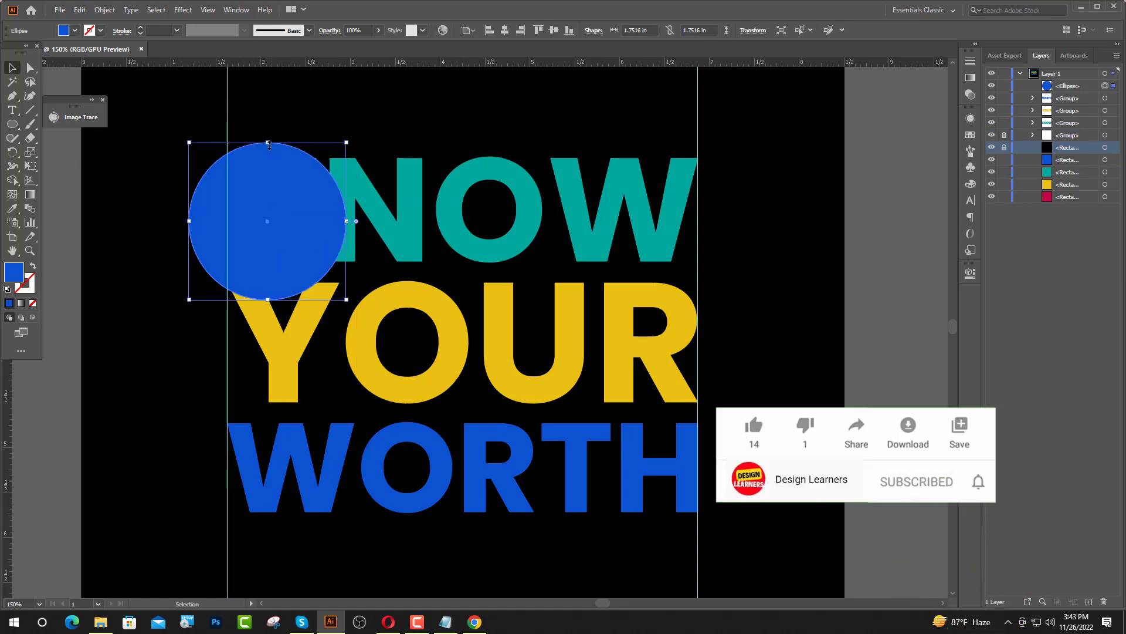
{"action": "left_click_drag", "start_coordinate": [268, 143], "coordinate": [269, 140]}
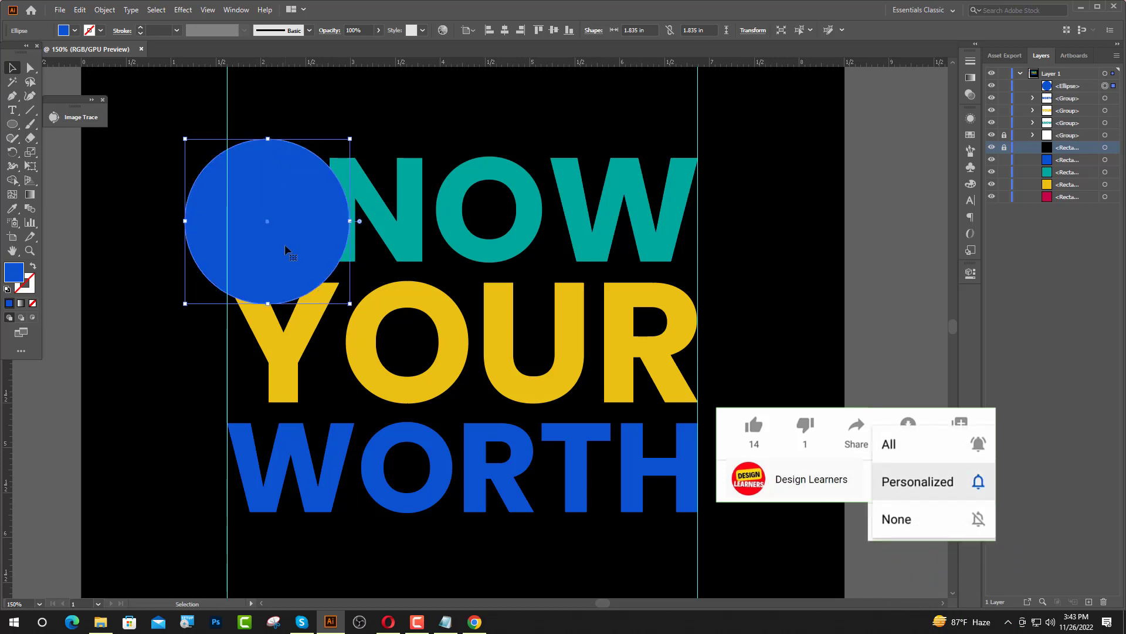
{"action": "left_click_drag", "start_coordinate": [286, 247], "coordinate": [285, 243]}
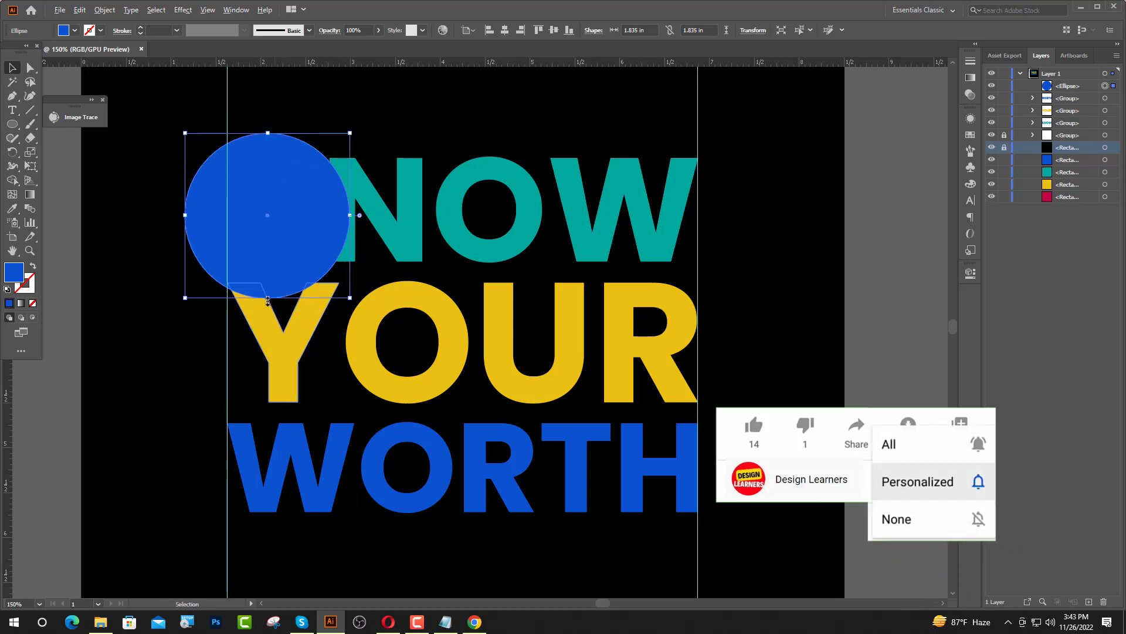
{"action": "left_click_drag", "start_coordinate": [268, 298], "coordinate": [268, 304]}
{"action": "left_click_drag", "start_coordinate": [301, 258], "coordinate": [295, 262]}
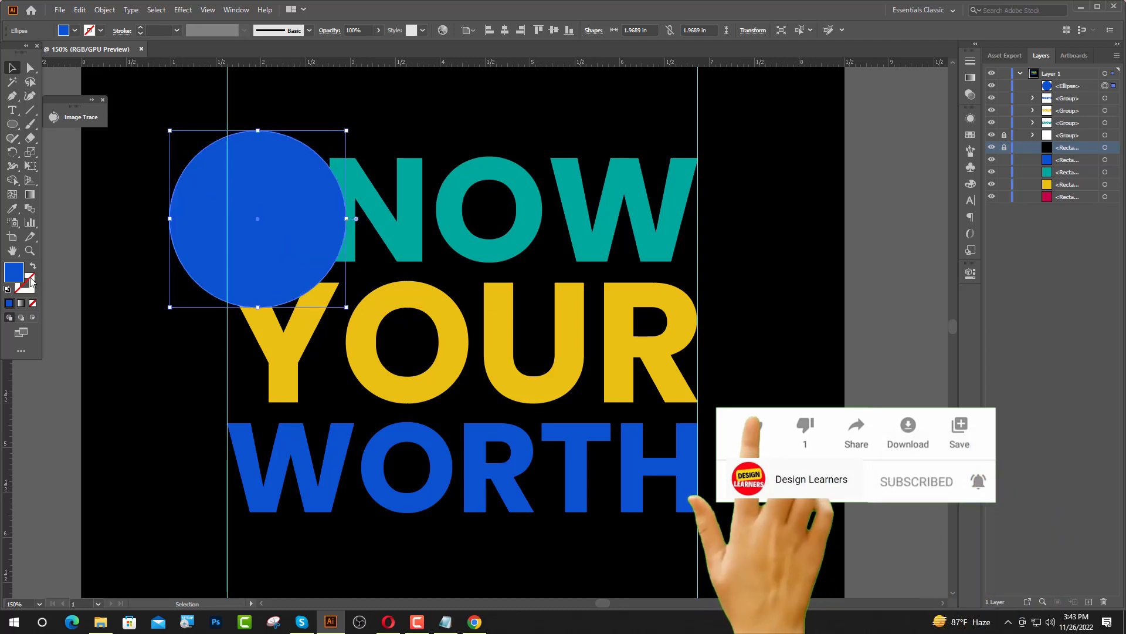
{"action": "key", "text": "shift+x"}
{"action": "left_click", "coordinate": [97, 343]}
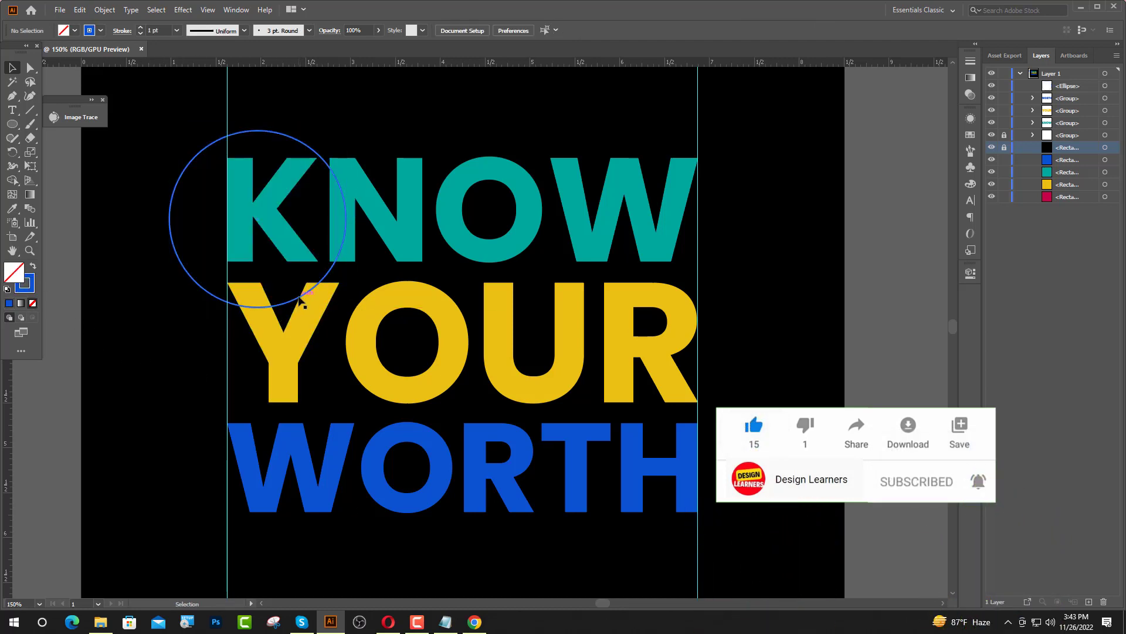
Duplicate the circle, resize the copy to about 2.26 in across, and place it around the O of KNOW, overlapping YOUR.
{"action": "left_click_drag", "start_coordinate": [293, 302], "coordinate": [528, 354]}
{"action": "left_click_drag", "start_coordinate": [492, 184], "coordinate": [494, 206]}
{"action": "left_click_drag", "start_coordinate": [437, 311], "coordinate": [435, 303]}
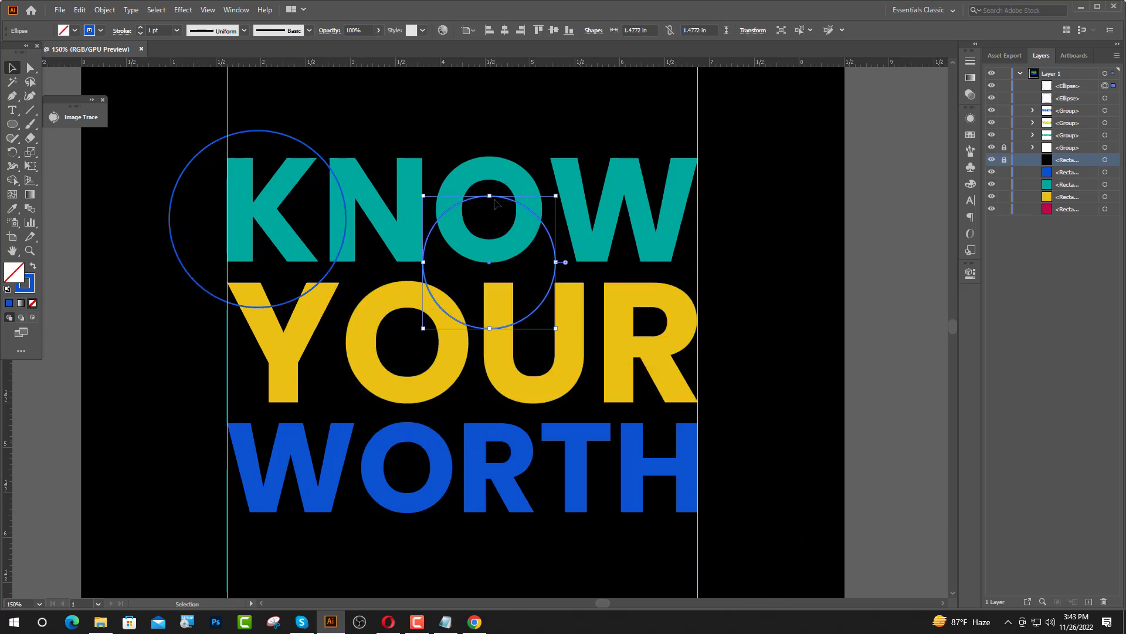
{"action": "left_click_drag", "start_coordinate": [489, 196], "coordinate": [490, 165]}
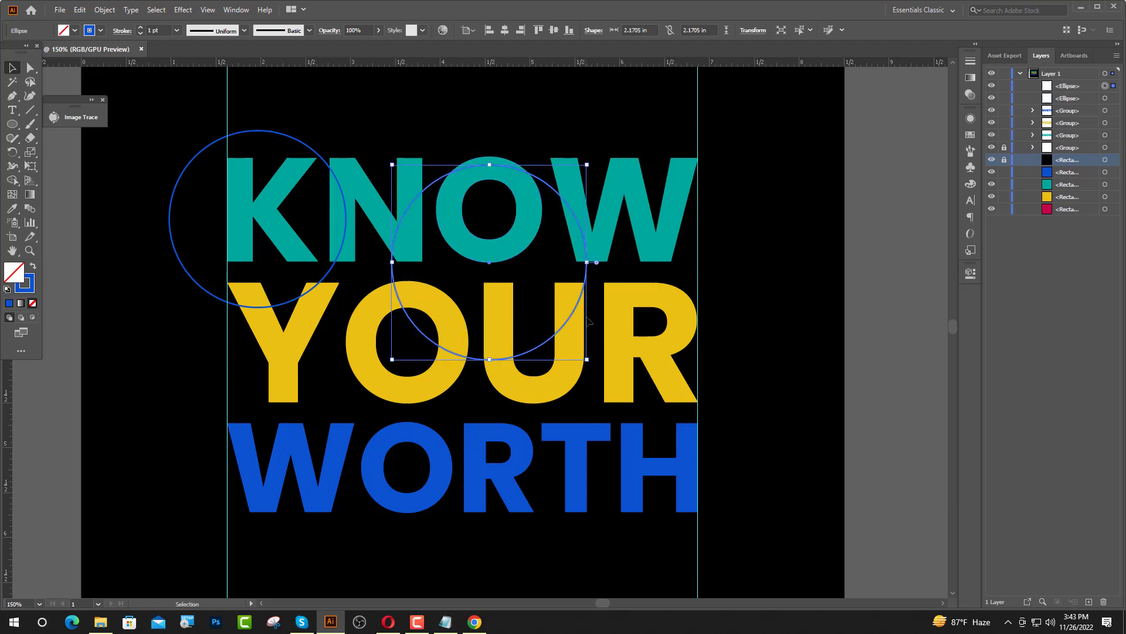
{"action": "left_click_drag", "start_coordinate": [573, 316], "coordinate": [606, 288]}
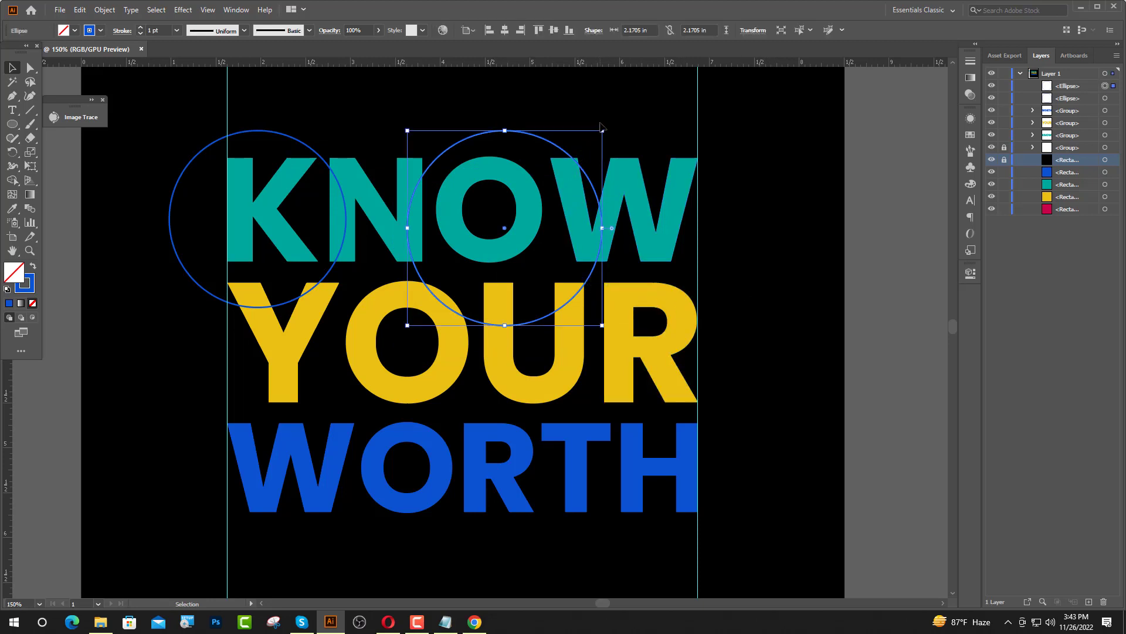
{"action": "left_click_drag", "start_coordinate": [602, 129], "coordinate": [611, 122]}
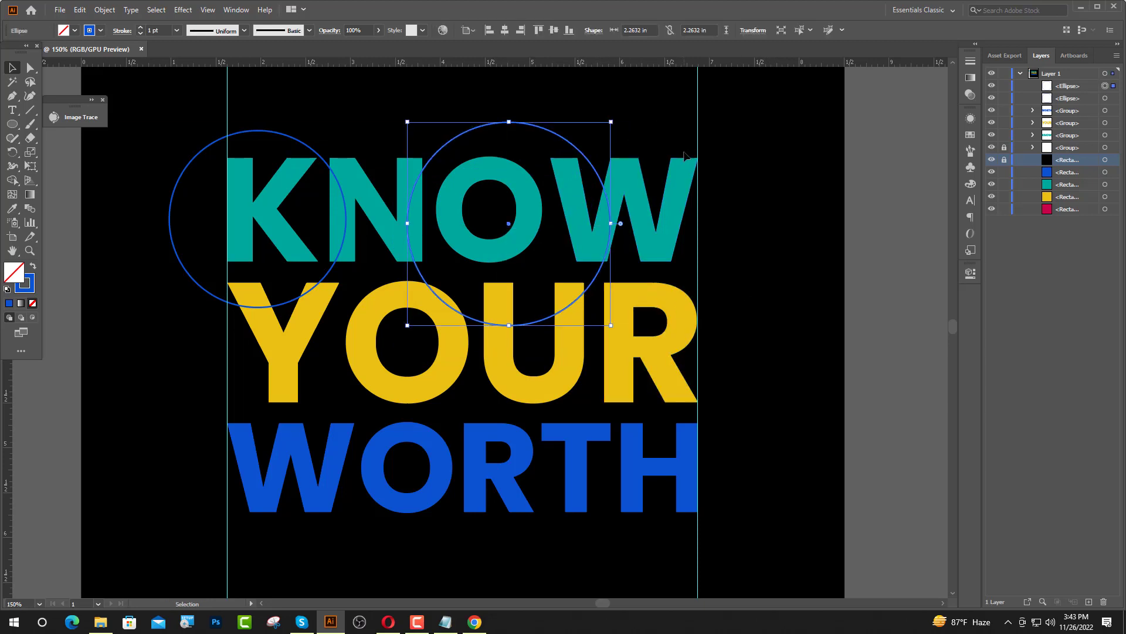
{"action": "left_click", "coordinate": [785, 269]}
{"action": "left_click_drag", "start_coordinate": [602, 274], "coordinate": [594, 268]}
Add a smaller circle copy overlapping the O and U of YOUR and the O and R of WORTH.
{"action": "left_click_drag", "start_coordinate": [324, 283], "coordinate": [463, 468]}
{"action": "left_click_drag", "start_coordinate": [399, 316], "coordinate": [401, 352]}
{"action": "left_click", "coordinate": [437, 412]}
{"action": "left_click_drag", "start_coordinate": [444, 433], "coordinate": [511, 435]}
{"action": "key", "text": "ctrl+shift+a"}
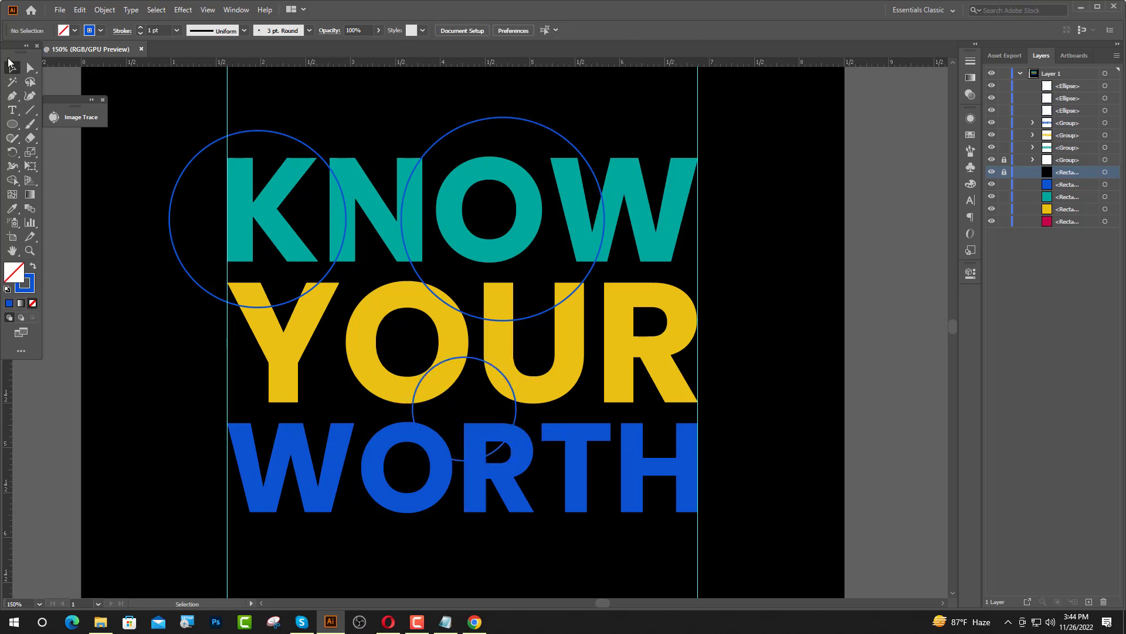
Draw an S-shaped wavy path with the Pen tool across WORTH, extending past both guides.
{"action": "left_click", "coordinate": [11, 97]}
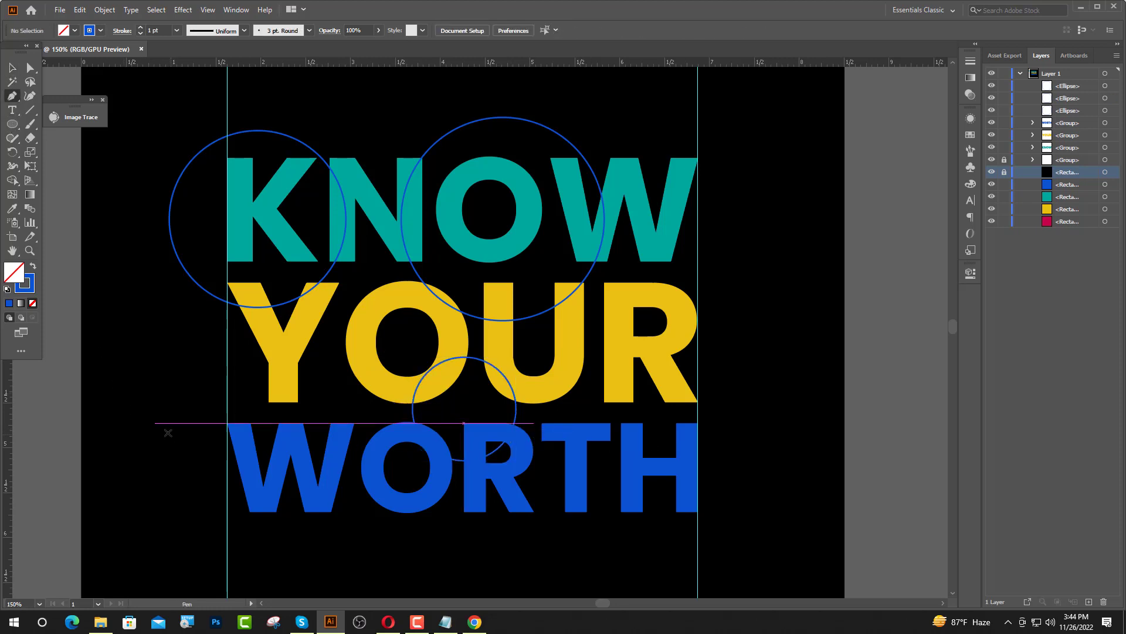
{"action": "left_click_drag", "start_coordinate": [218, 440], "coordinate": [218, 440]}
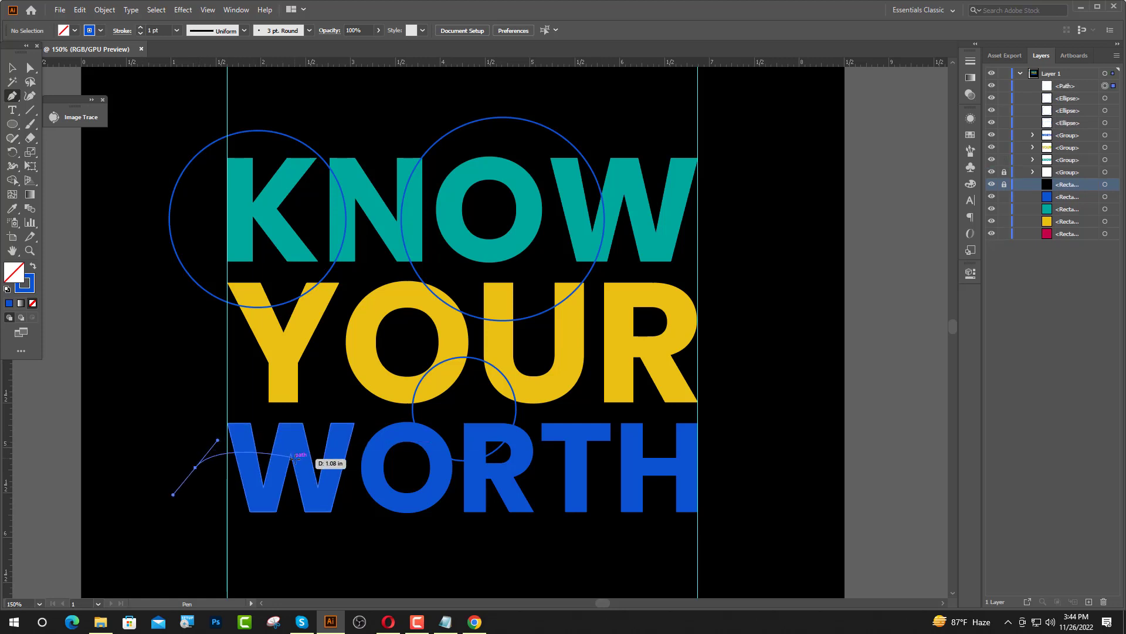
{"action": "left_click_drag", "start_coordinate": [458, 524], "coordinate": [567, 452]}
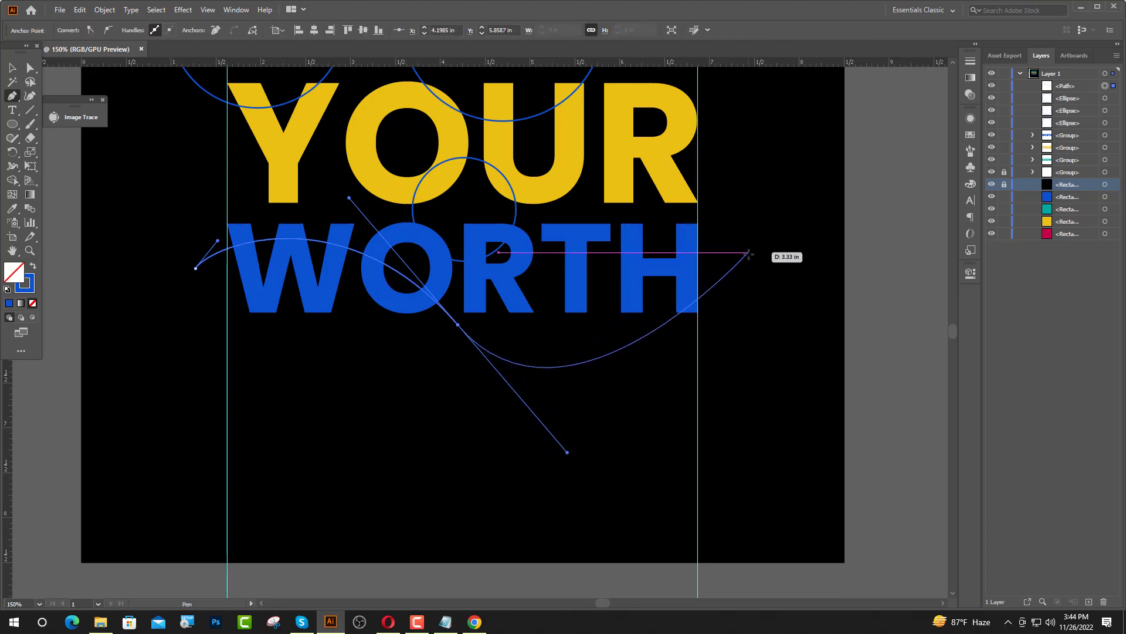
{"action": "left_click_drag", "start_coordinate": [748, 253], "coordinate": [716, 312]}
{"action": "key", "text": "v"}
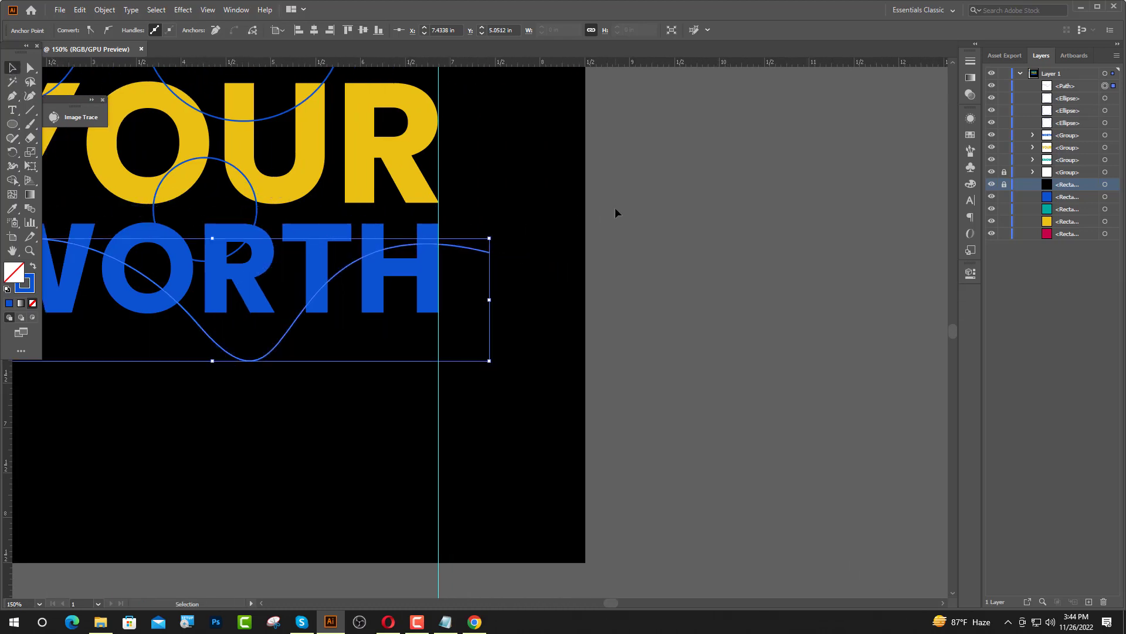
{"action": "left_click", "coordinate": [615, 212]}
Divide the three words along the circles and wavy path with Pathfinder Divide, and ungroup the resulting pieces.
{"action": "key", "text": "ctrl+minus"}
{"action": "key", "text": "ctrl+minus"}
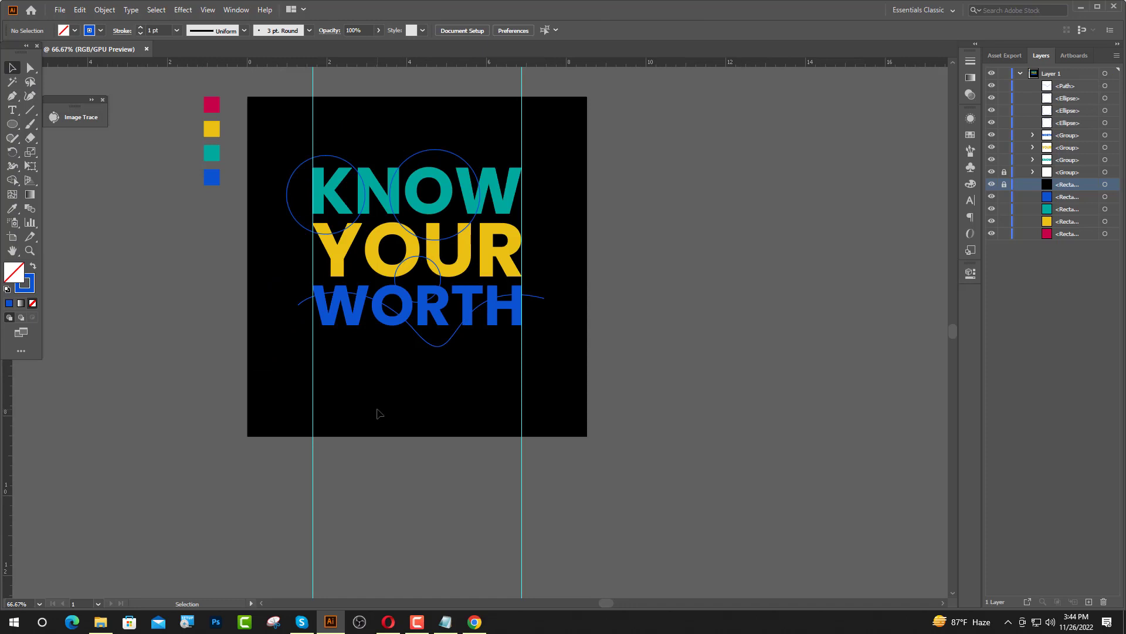
{"action": "left_click_drag", "start_coordinate": [361, 380], "coordinate": [545, 186]}
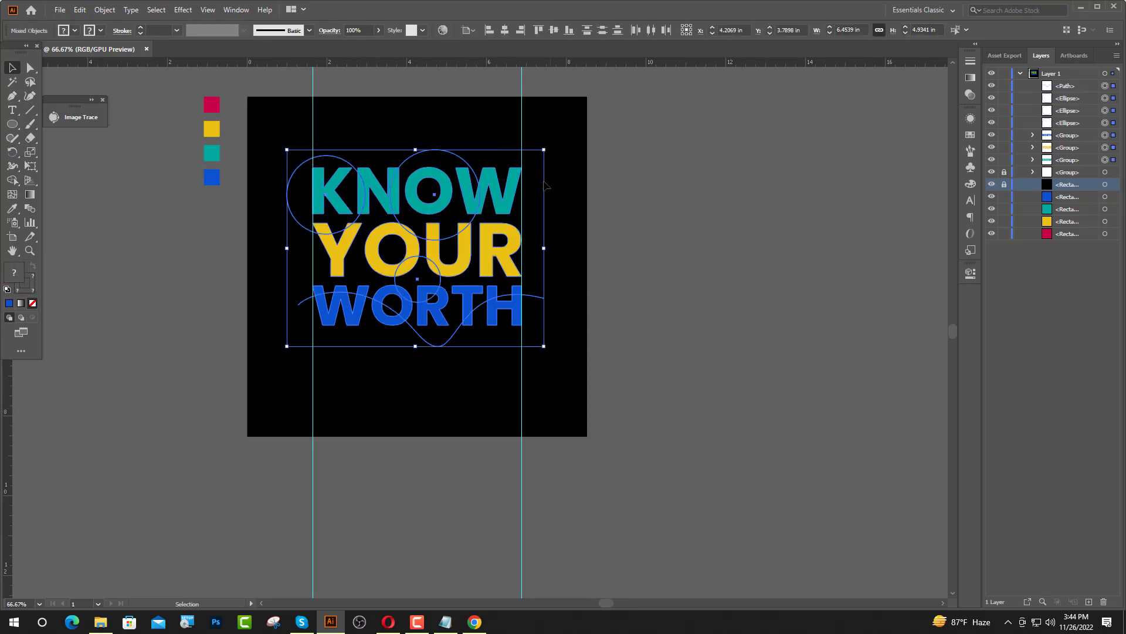
{"action": "left_click", "coordinate": [971, 273]}
{"action": "left_click", "coordinate": [942, 427]}
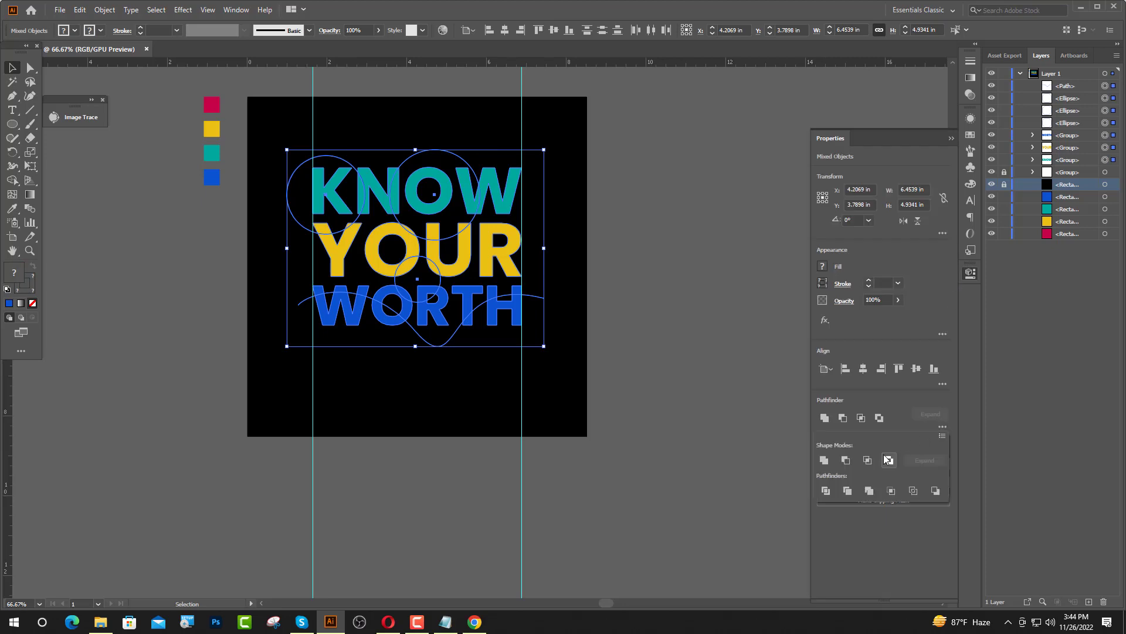
{"action": "left_click", "coordinate": [826, 491]}
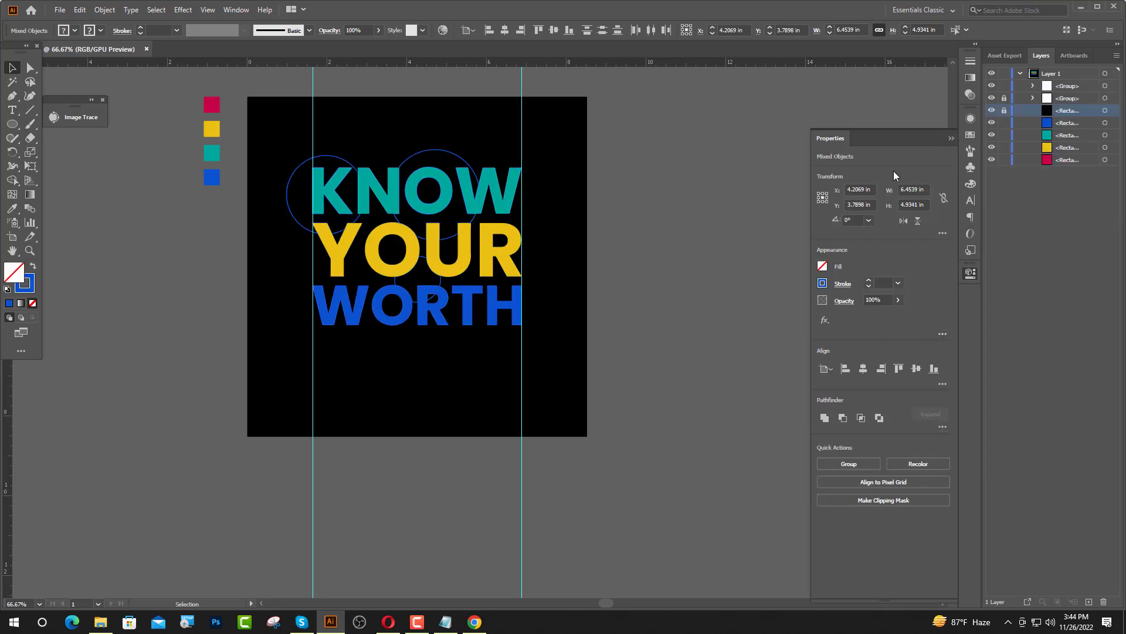
{"action": "left_click", "coordinate": [773, 202]}
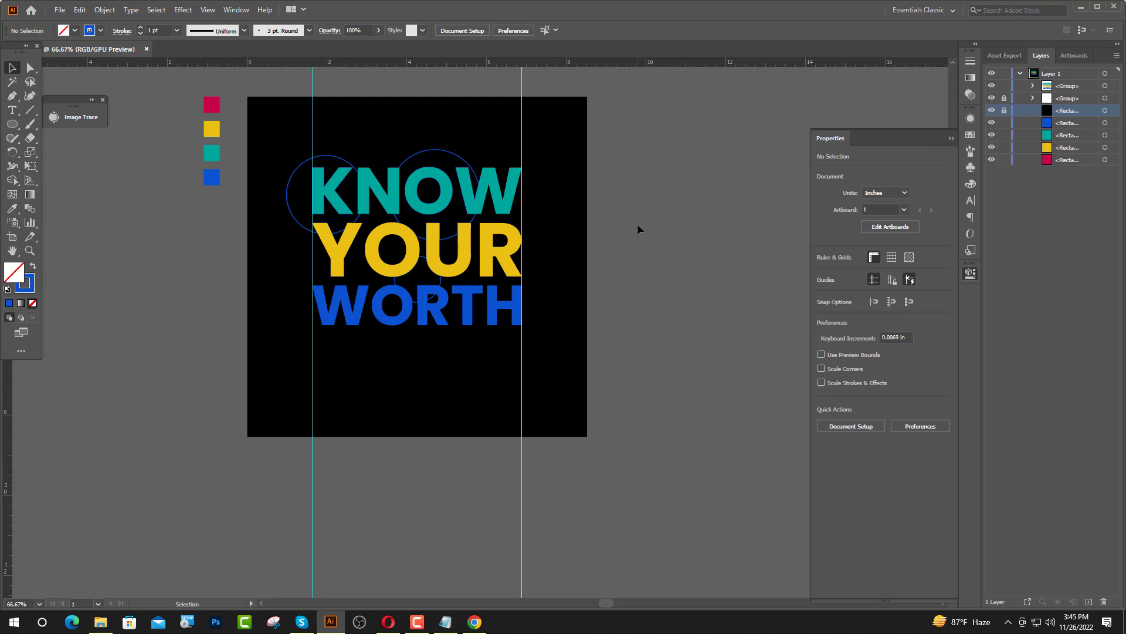
{"action": "left_click", "coordinate": [952, 138]}
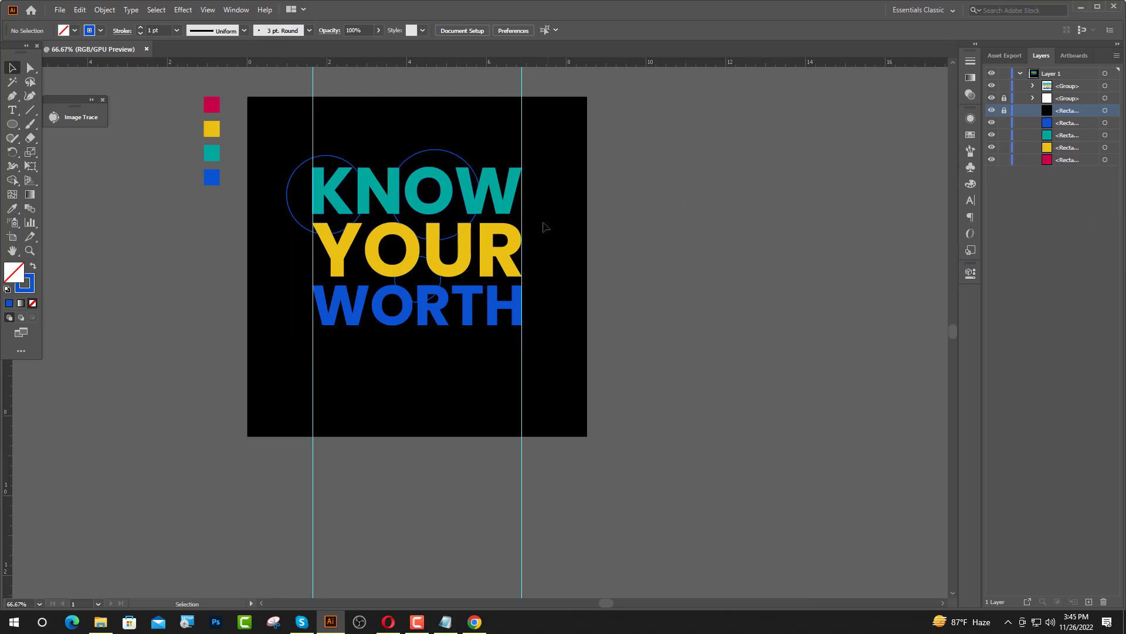
{"action": "right_click", "coordinate": [449, 237]}
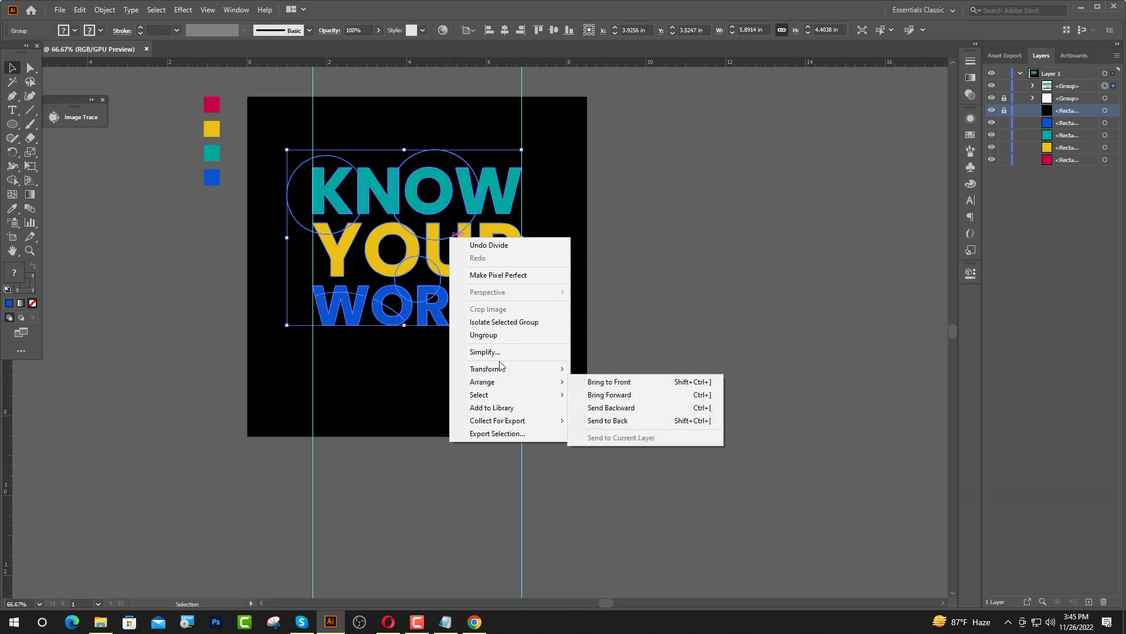
{"action": "left_click", "coordinate": [495, 335]}
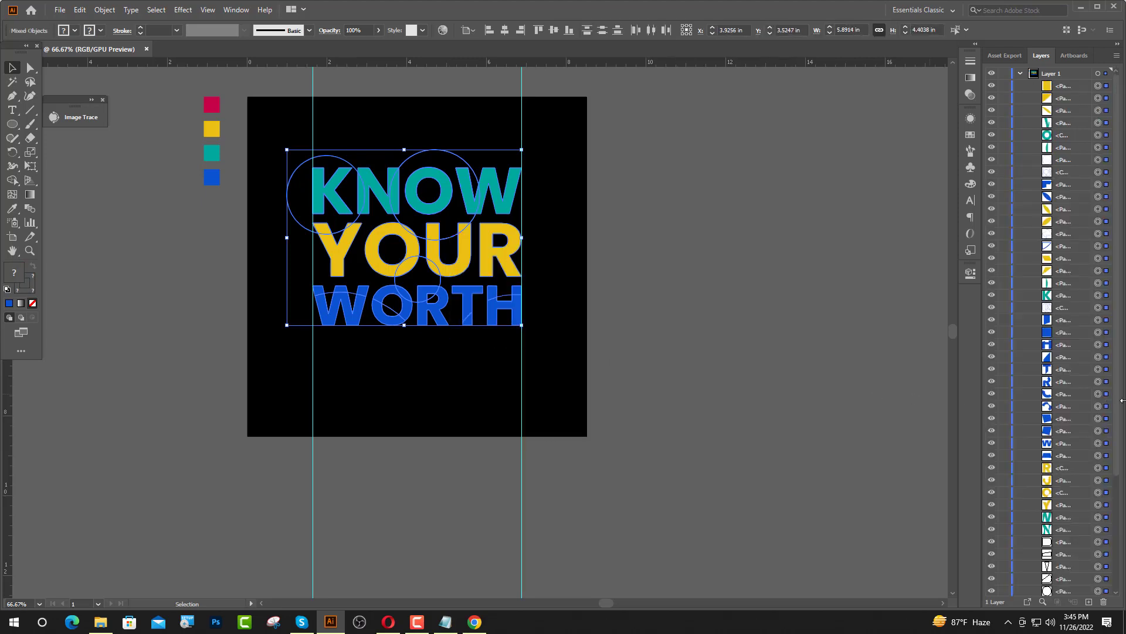
Select all the unfilled, strokeless leftover paths at the end of the divided pieces' stack and delete them.
{"action": "scroll", "coordinate": [796, 359], "scroll_direction": "down", "scroll_amount": 1}
{"action": "scroll", "coordinate": [1100, 417], "scroll_direction": "down", "scroll_amount": 4}
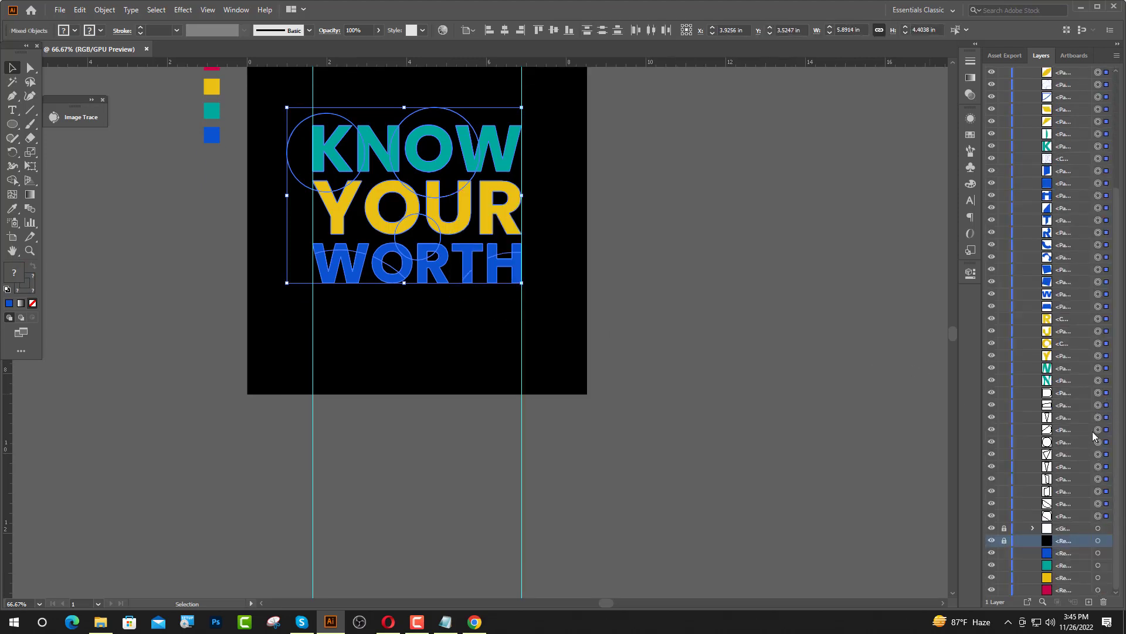
{"action": "left_click", "coordinate": [1098, 394]}
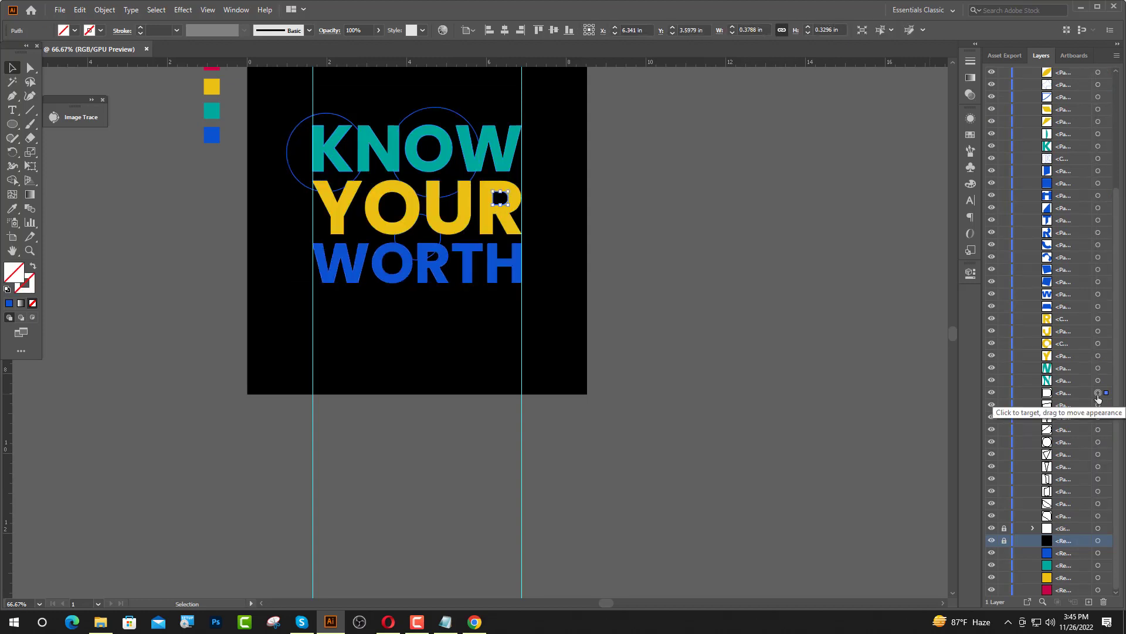
{"action": "left_click", "coordinate": [1098, 404], "text": "shift"}
{"action": "left_click", "coordinate": [1098, 417], "text": "shift"}
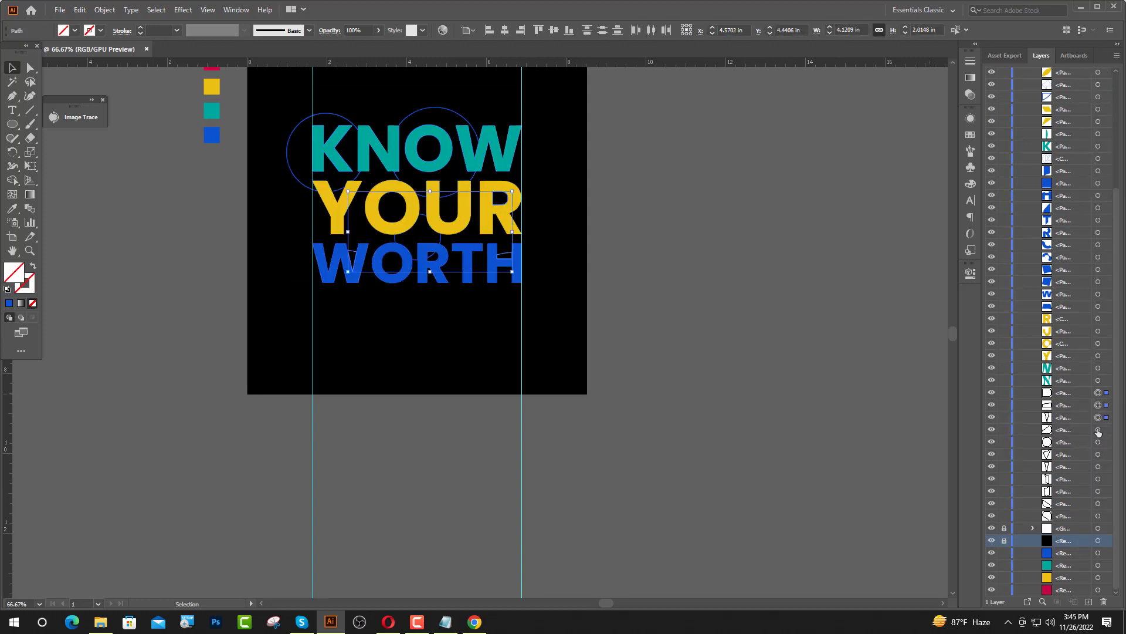
{"action": "left_click", "coordinate": [1099, 429], "text": "shift"}
{"action": "left_click", "coordinate": [1098, 442], "text": "shift"}
{"action": "left_click", "coordinate": [1098, 454], "text": "shift"}
{"action": "left_click", "coordinate": [1098, 467], "text": "shift"}
{"action": "left_click", "coordinate": [1098, 479], "text": "shift"}
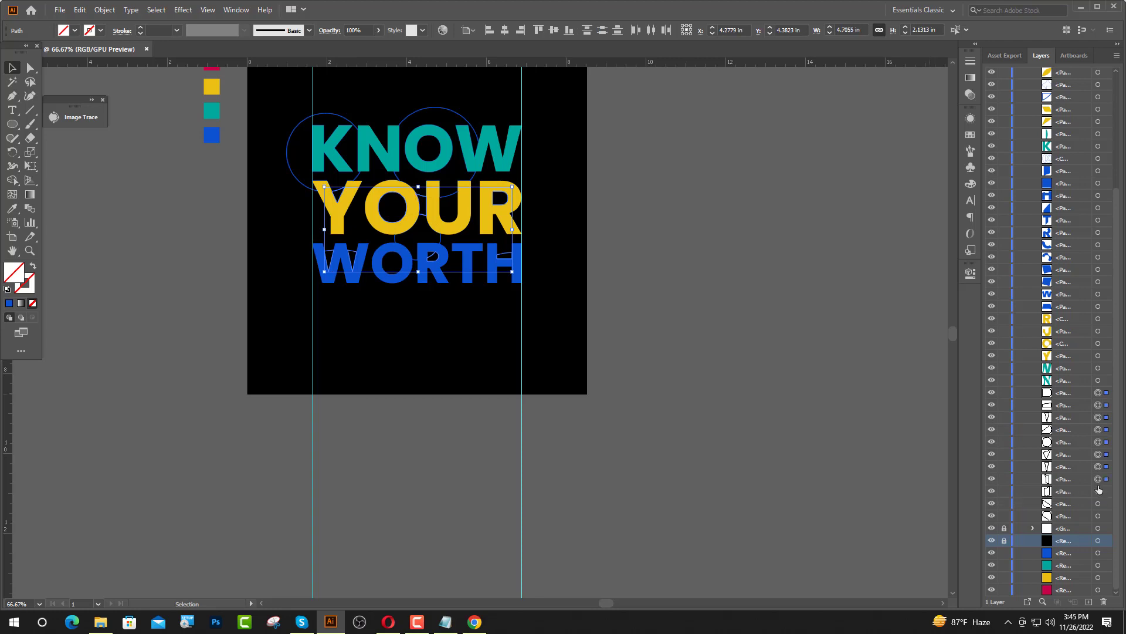
{"action": "left_click", "coordinate": [1098, 504], "text": "shift"}
{"action": "left_click", "coordinate": [1098, 516], "text": "shift"}
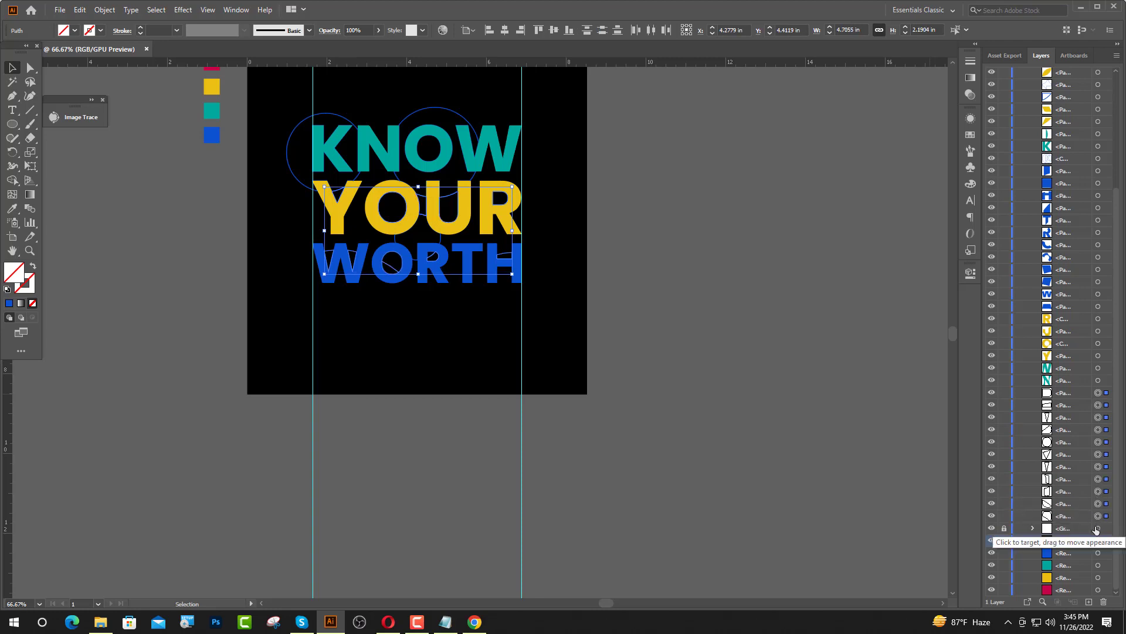
{"action": "left_click", "coordinate": [817, 407]}
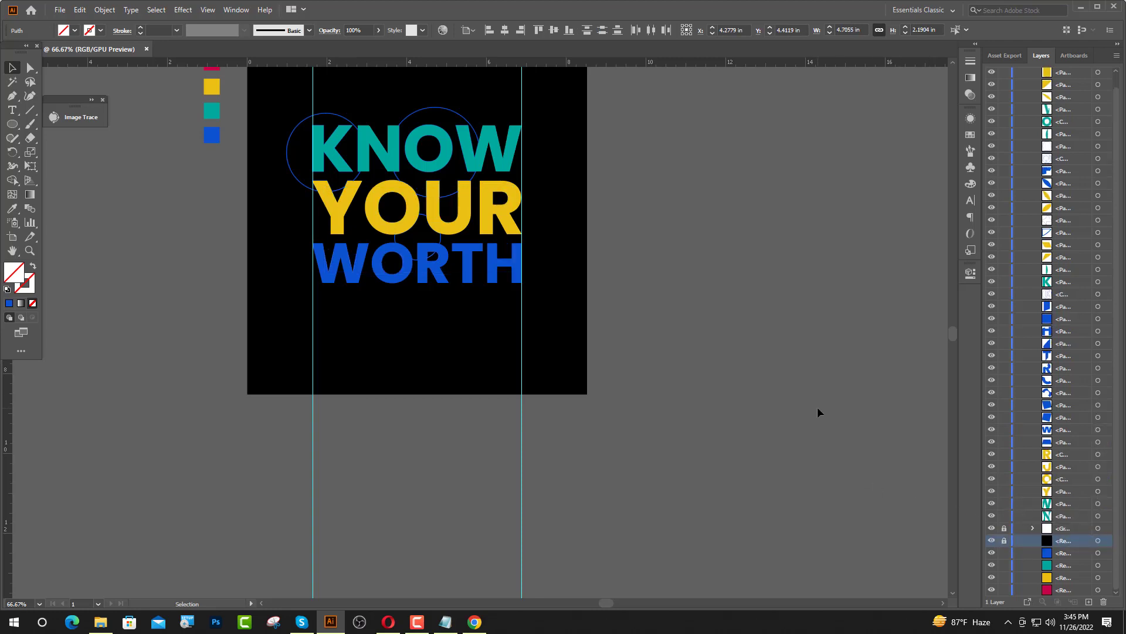
Delete the small circle's leftover outline between YOUR and WORTH, along with its arc inside the R of WORTH.
{"action": "left_click", "coordinate": [428, 252]}
{"action": "scroll", "coordinate": [419, 230], "scroll_direction": "up", "scroll_amount": 1}
{"action": "scroll", "coordinate": [419, 230], "scroll_direction": "up", "scroll_amount": 3}
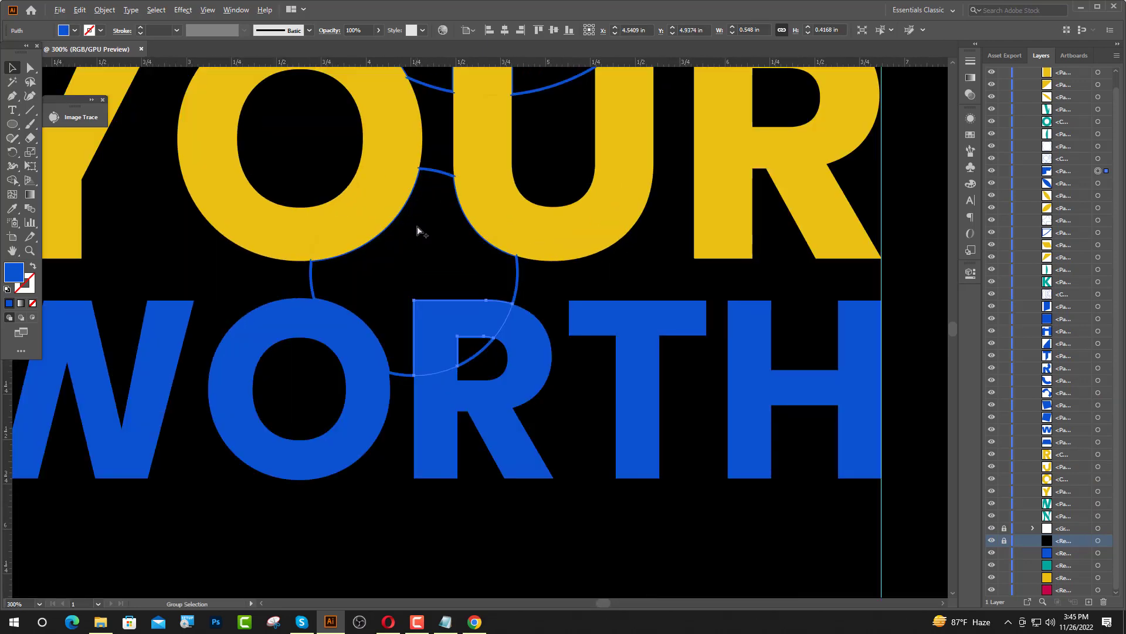
{"action": "left_click", "coordinate": [527, 290]}
{"action": "left_click", "coordinate": [517, 286]}
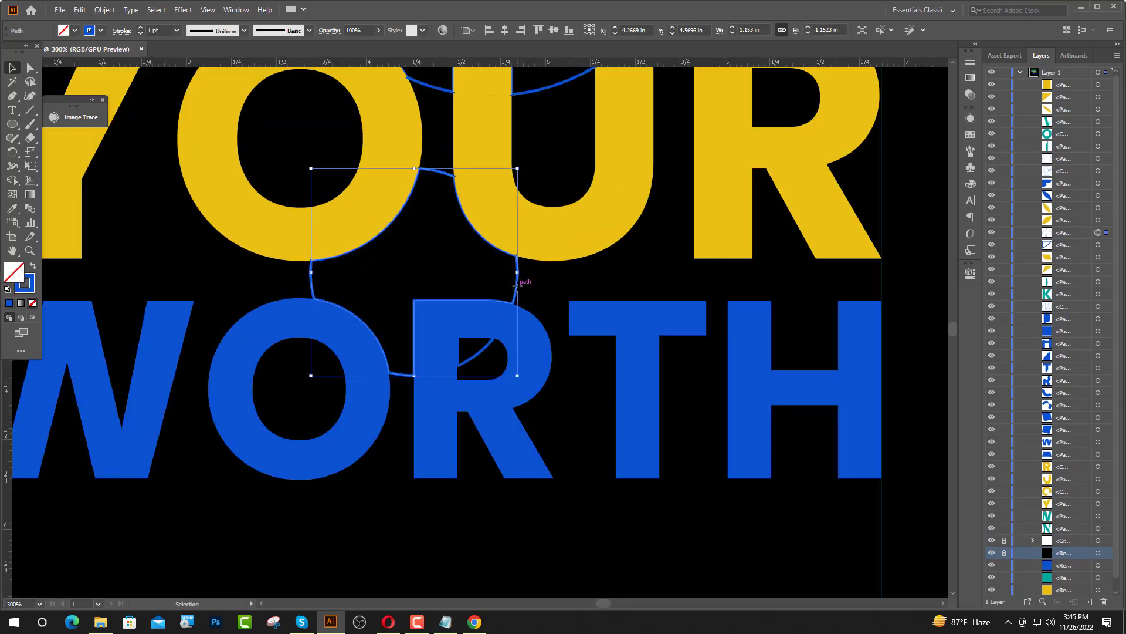
{"action": "key", "text": "Delete"}
{"action": "left_click", "coordinate": [474, 354]}
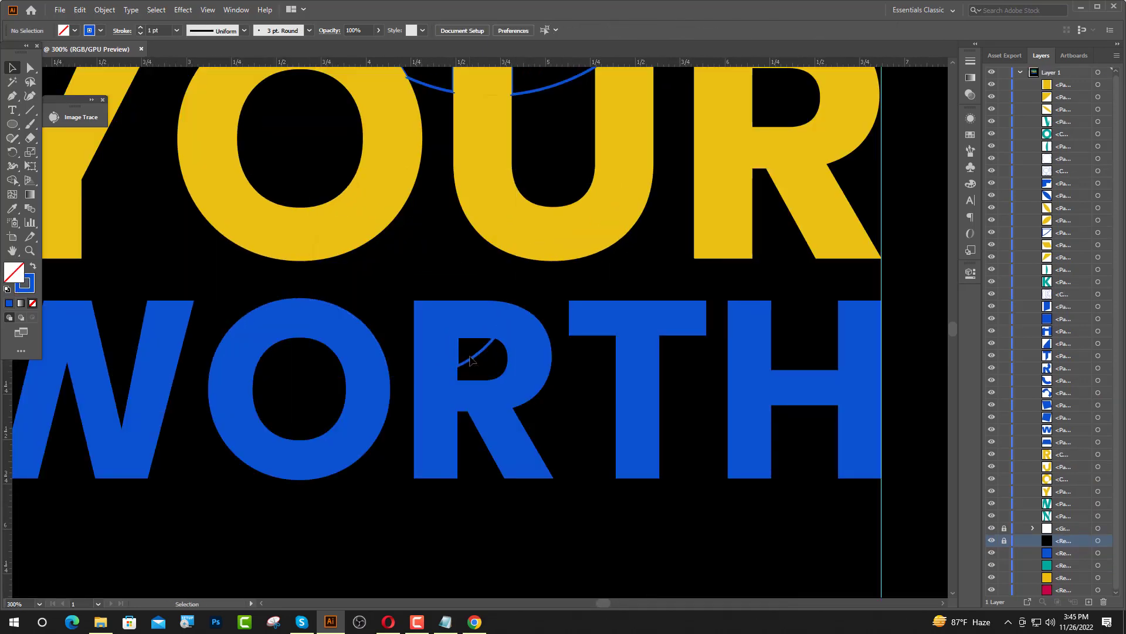
{"action": "key", "text": "Delete"}
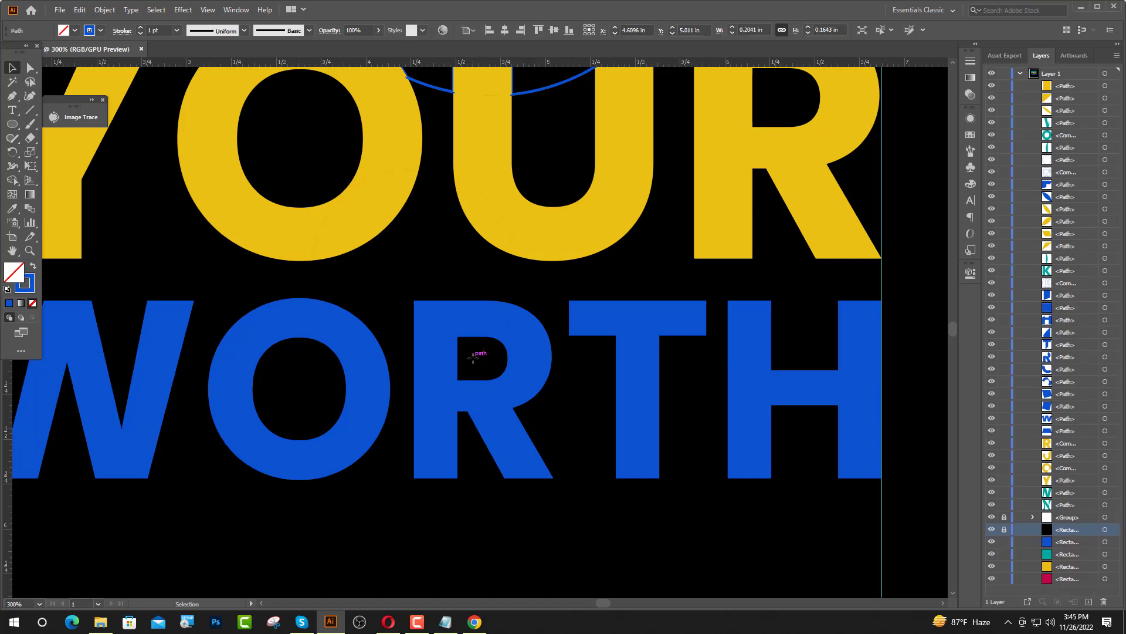
Delete the leftover outlines of the two large circles around the O and the K of KNOW.
{"action": "scroll", "coordinate": [463, 346], "scroll_direction": "up", "scroll_amount": 4}
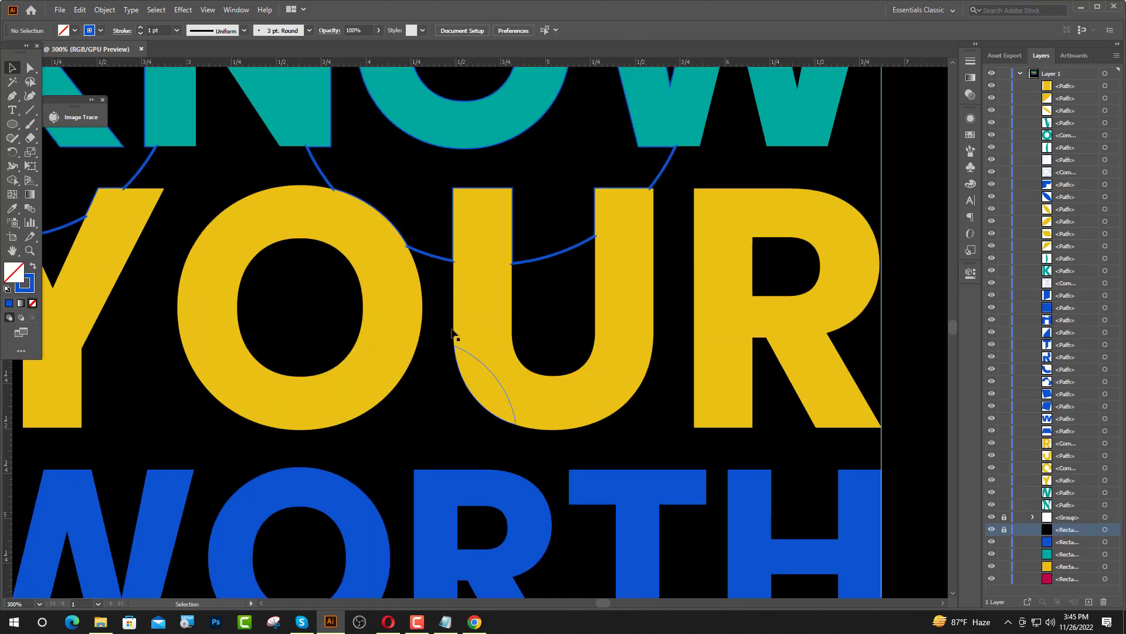
{"action": "left_click", "coordinate": [428, 253]}
{"action": "key", "text": "Delete"}
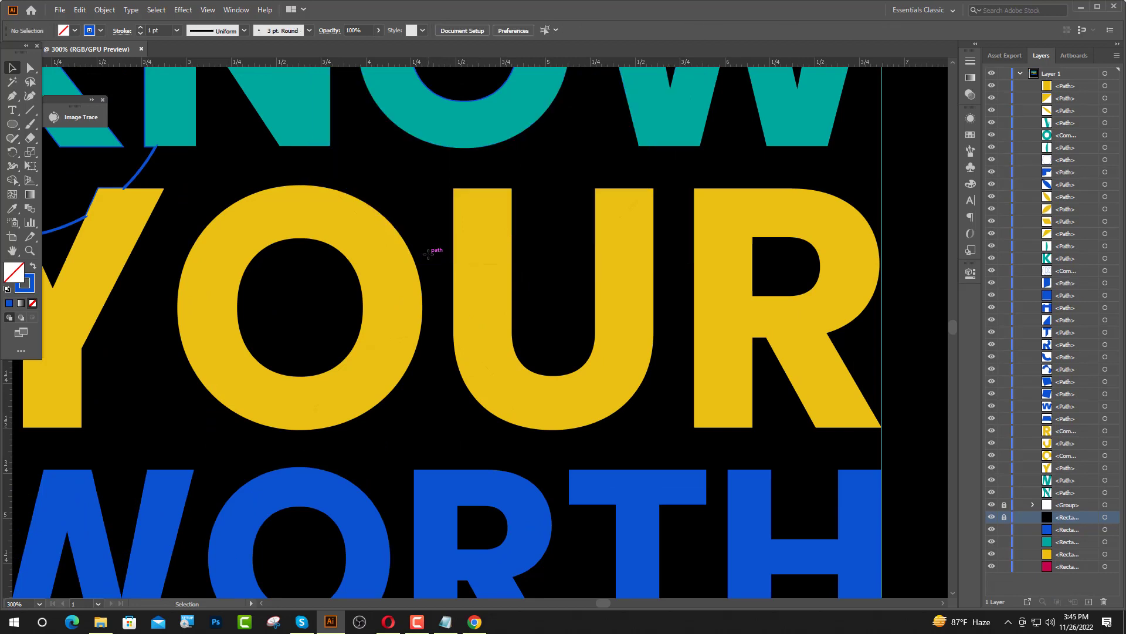
{"action": "scroll", "coordinate": [567, 261], "scroll_direction": "down", "scroll_amount": 2}
{"action": "scroll", "coordinate": [553, 271], "scroll_direction": "up", "scroll_amount": 1}
{"action": "scroll", "coordinate": [329, 251], "scroll_direction": "up", "scroll_amount": 2}
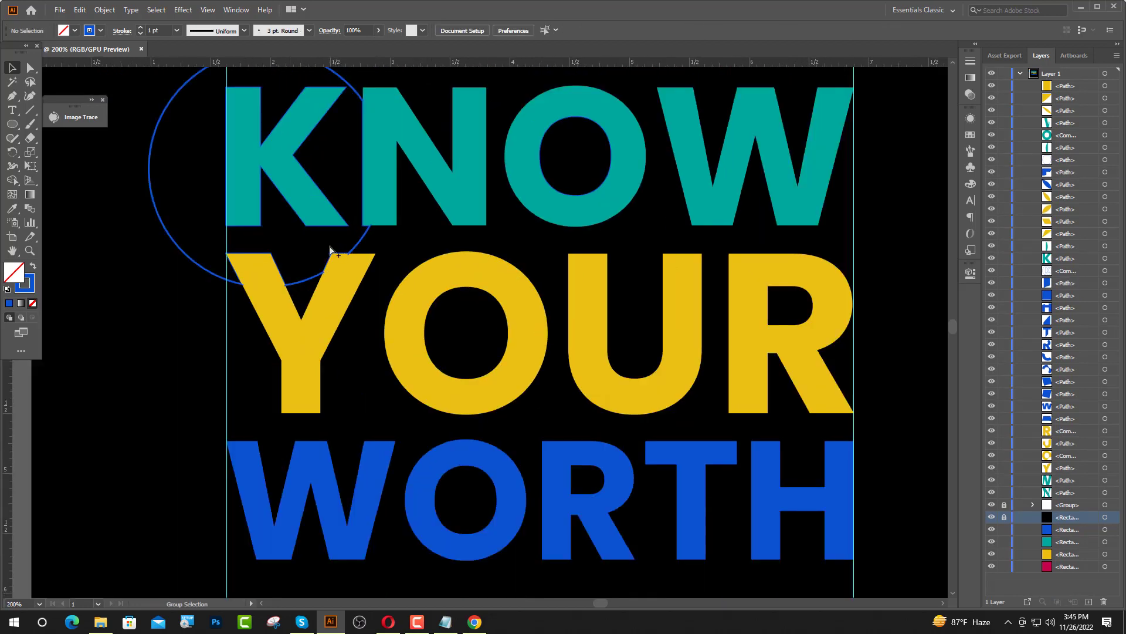
{"action": "left_click", "coordinate": [299, 286]}
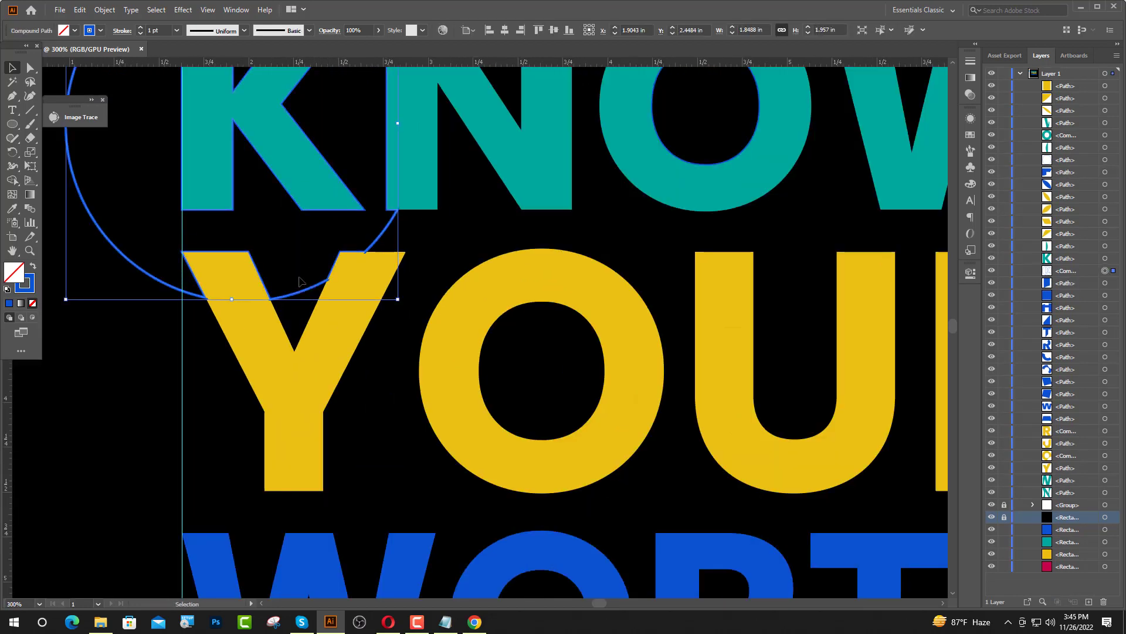
{"action": "key", "text": "Delete"}
{"action": "key", "text": "ctrl+1"}
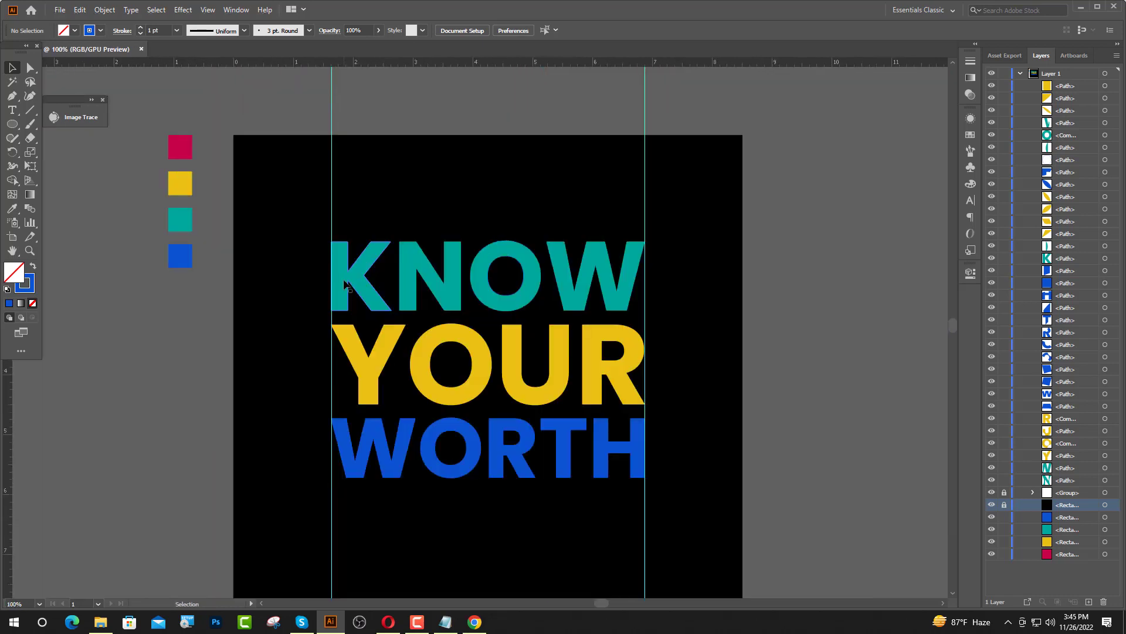
Recolor the K, N and Y pieces inside the first circle with the crimson swatch using the Eyedropper.
{"action": "left_click", "coordinate": [345, 283]}
{"action": "left_click", "coordinate": [405, 281], "text": "shift"}
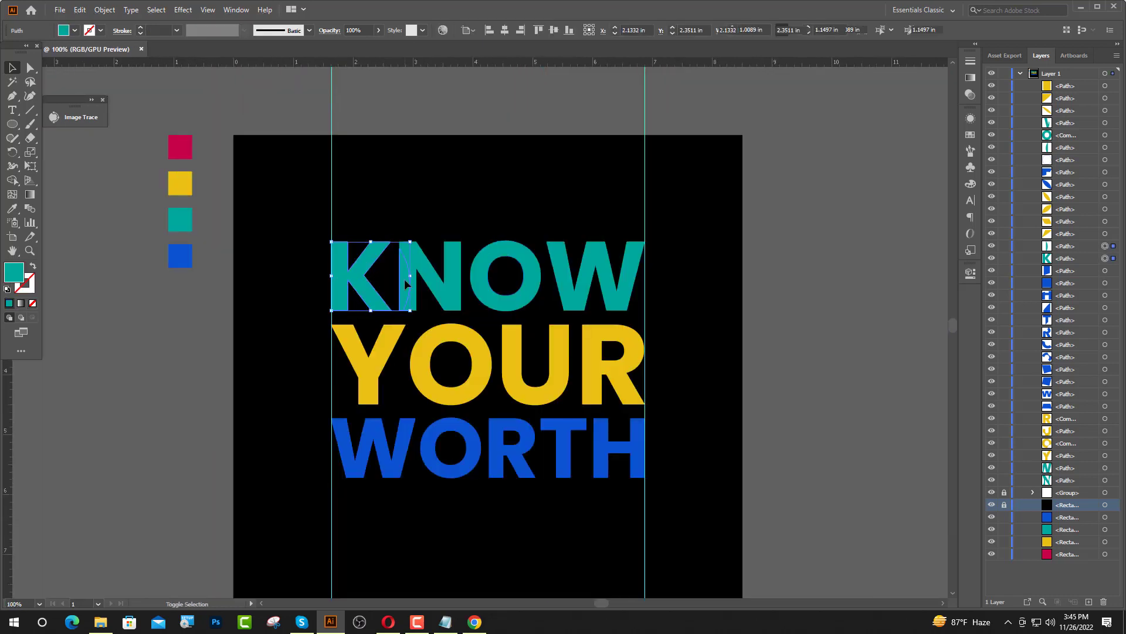
{"action": "left_click", "coordinate": [351, 337], "text": "shift"}
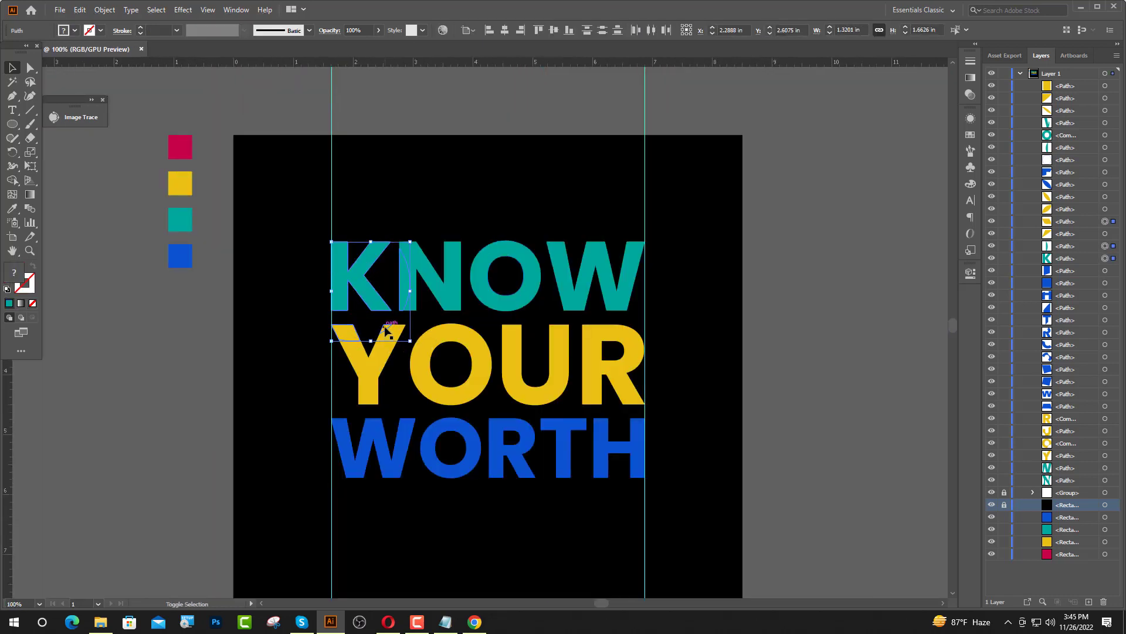
{"action": "left_click", "coordinate": [386, 329], "text": "shift"}
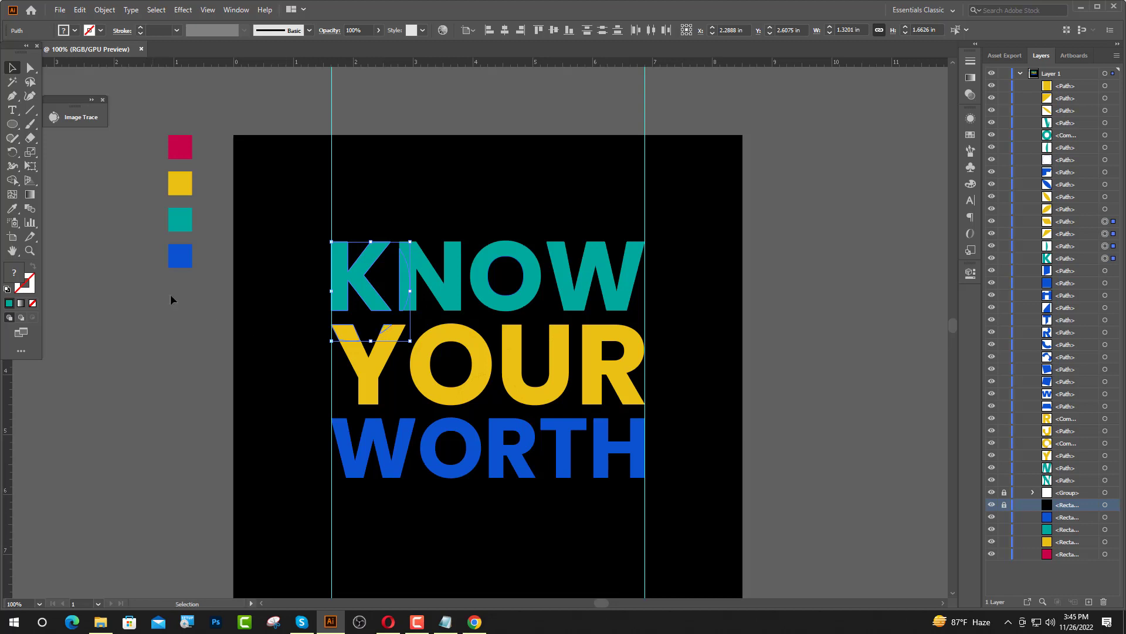
{"action": "left_click", "coordinate": [12, 208]}
{"action": "left_click", "coordinate": [183, 144]}
{"action": "key", "text": "ctrl+shift+a"}
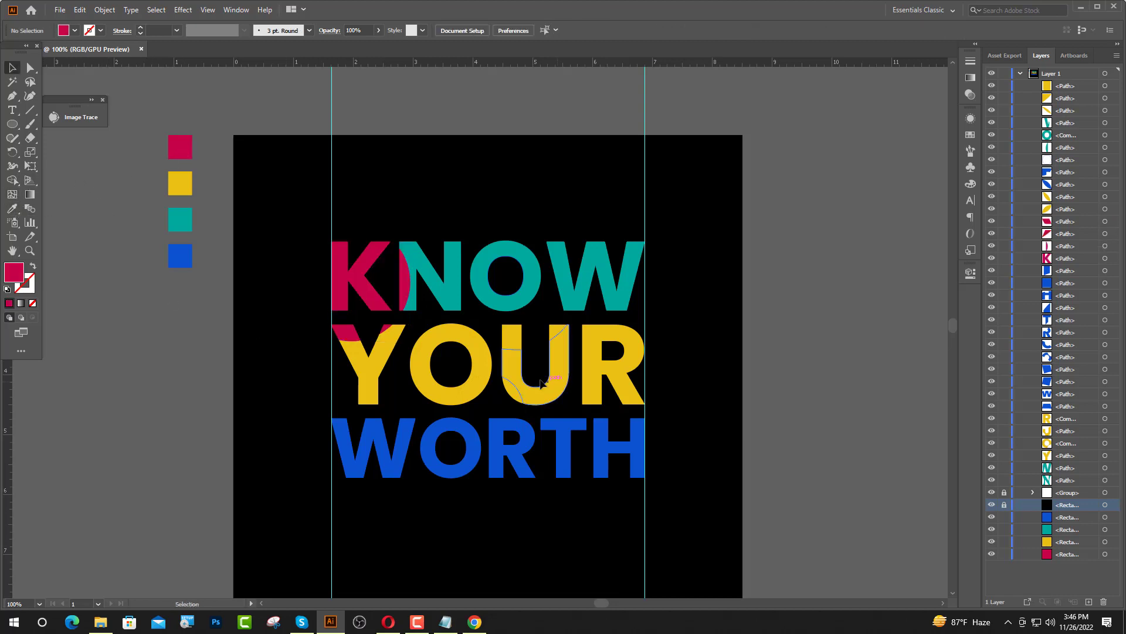
{"action": "key", "text": "v"}
Recolor the pieces of KNOW and YOUR inside the second circle crimson, sampling the color from the K.
{"action": "scroll", "coordinate": [541, 329], "scroll_direction": "up", "scroll_amount": 1}
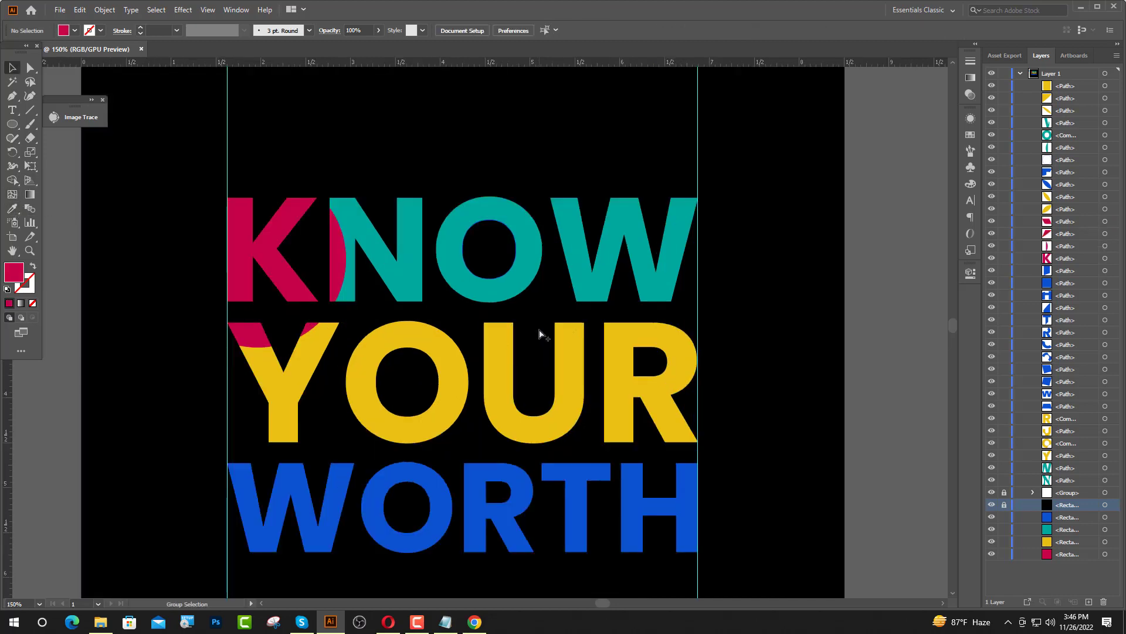
{"action": "left_click", "coordinate": [414, 258]}
{"action": "left_click", "coordinate": [453, 260], "text": "shift"}
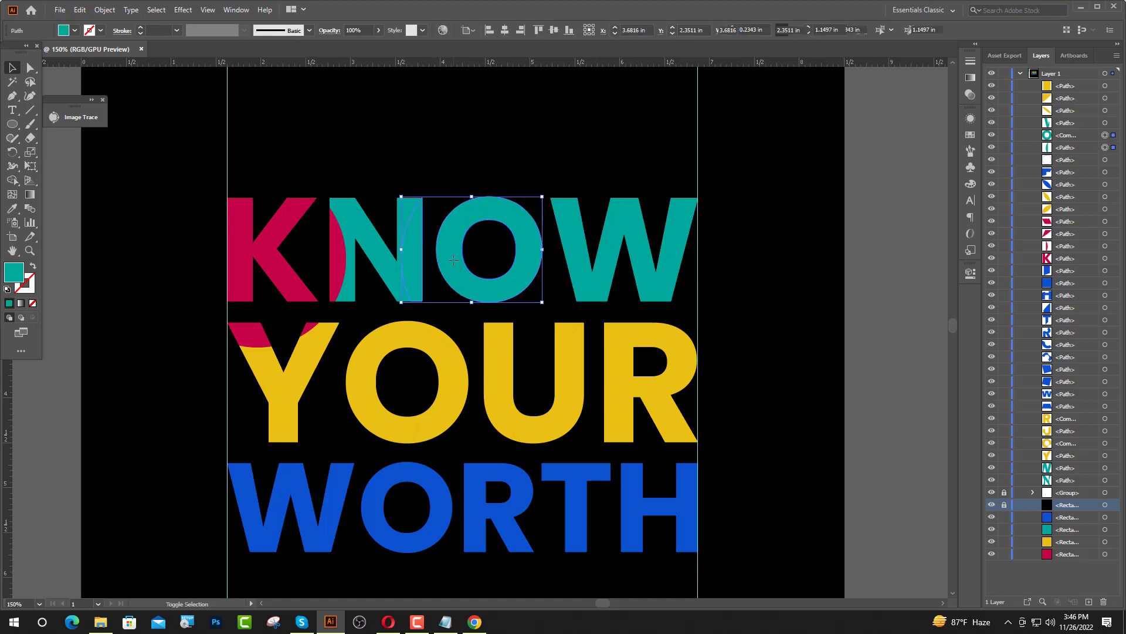
{"action": "left_click", "coordinate": [582, 258], "text": "shift"}
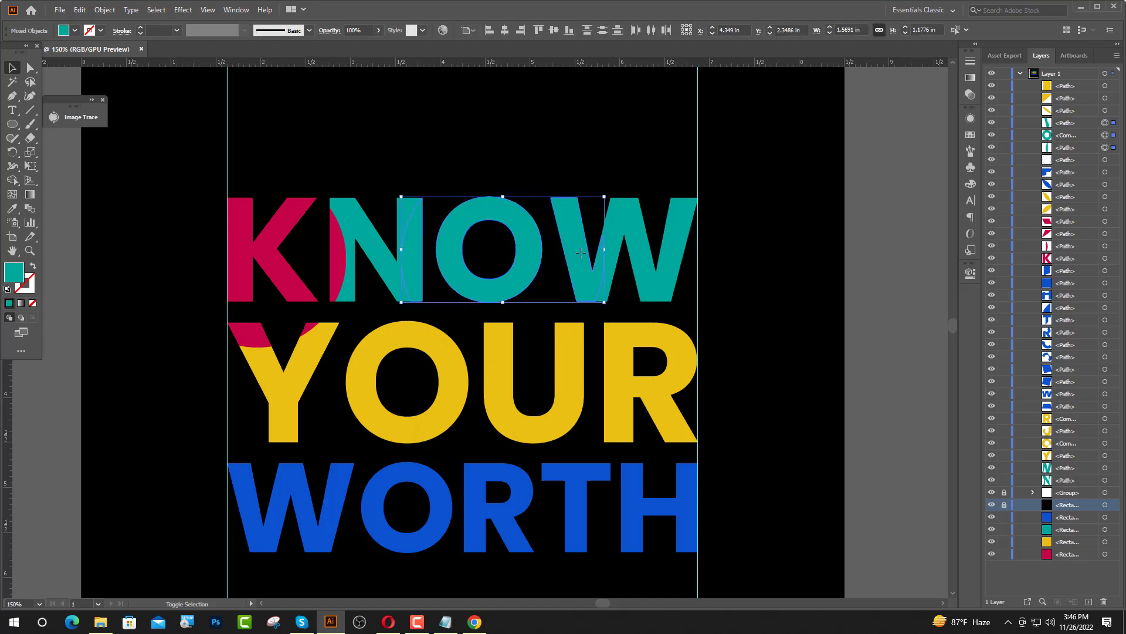
{"action": "left_click", "coordinate": [566, 334], "text": "shift"}
{"action": "left_click", "coordinate": [502, 336], "text": "shift"}
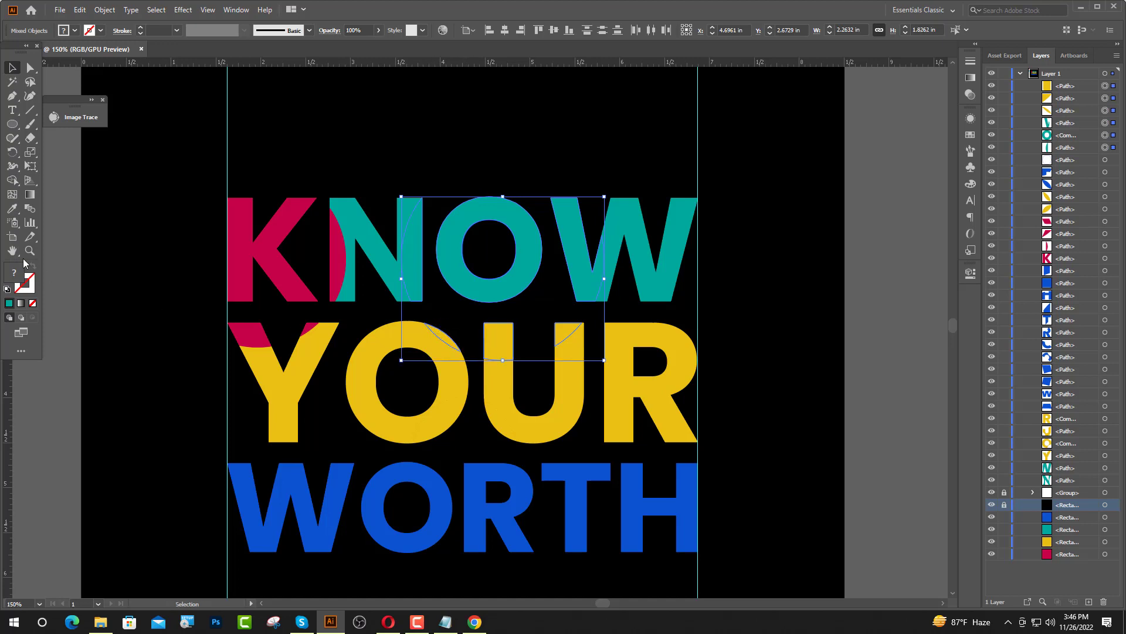
{"action": "left_click", "coordinate": [11, 208]}
{"action": "left_click", "coordinate": [238, 258]}
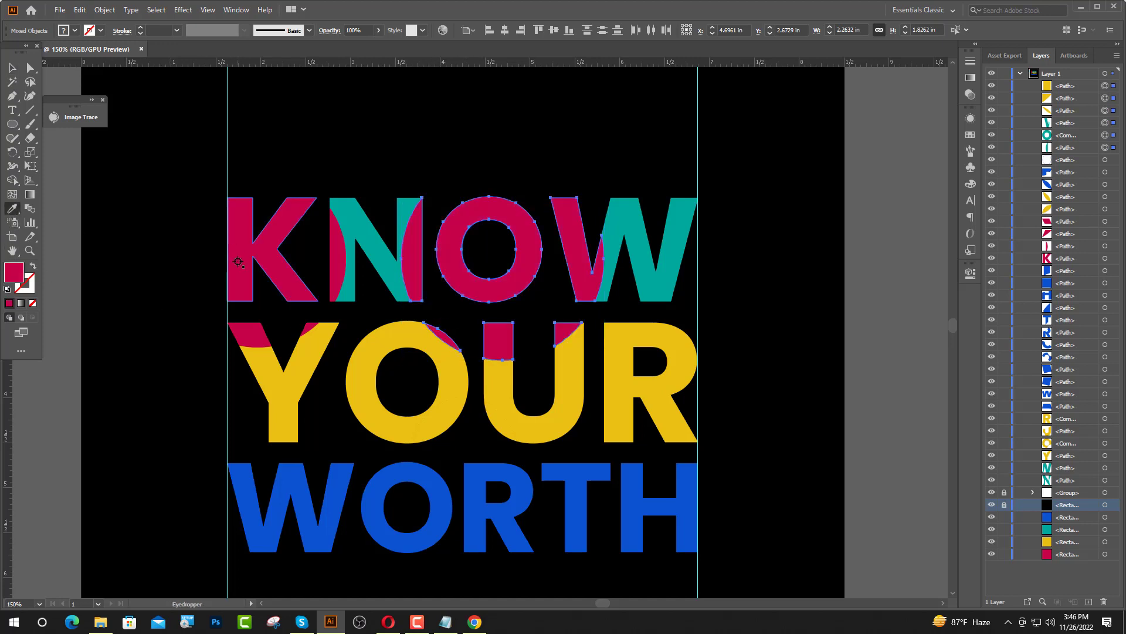
{"action": "key", "text": "v"}
{"action": "left_click", "coordinate": [416, 409]}
Fill the four small-circle pieces in the O and U of YOUR and the O and R of WORTH with white.
{"action": "key", "text": "ctrl+minus"}
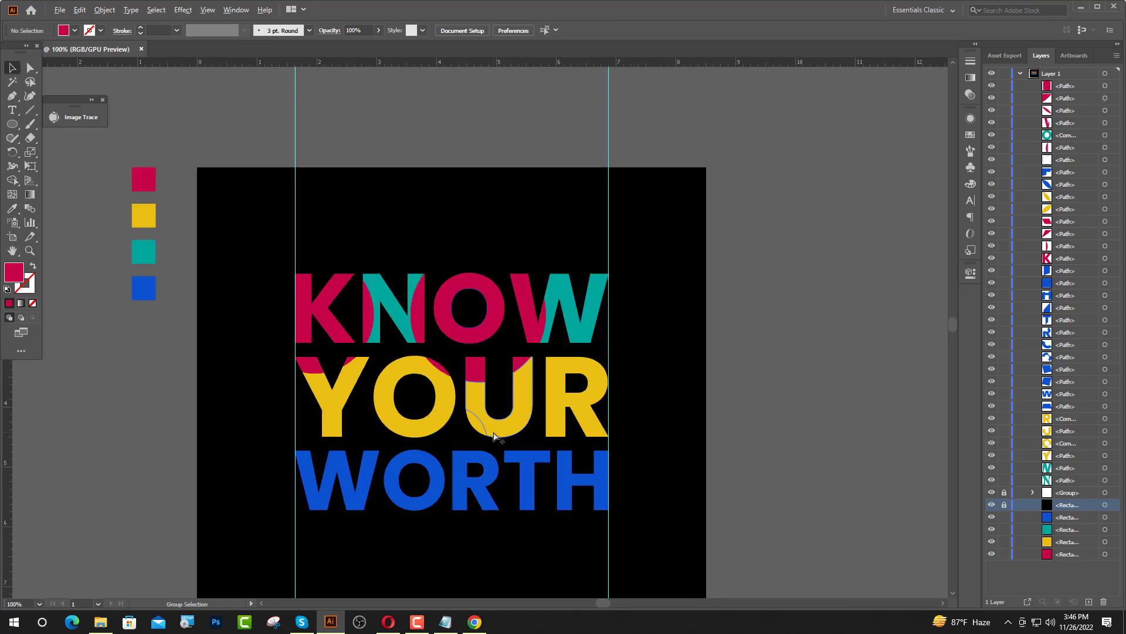
{"action": "left_click", "coordinate": [430, 391]}
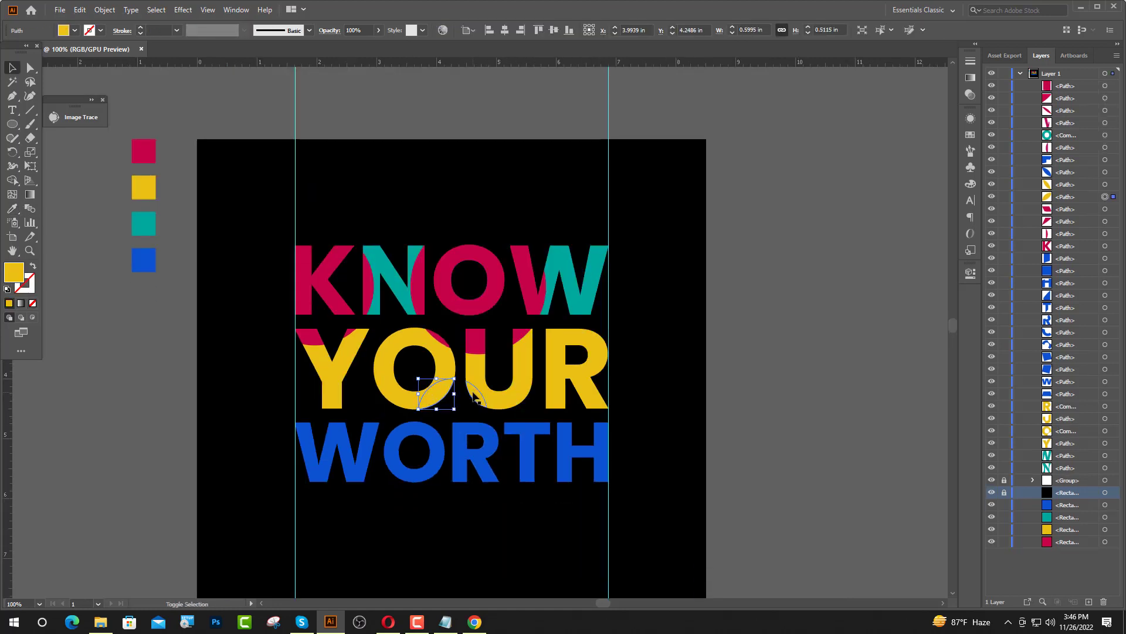
{"action": "left_click", "coordinate": [472, 396], "text": "shift"}
{"action": "left_click", "coordinate": [463, 428], "text": "shift"}
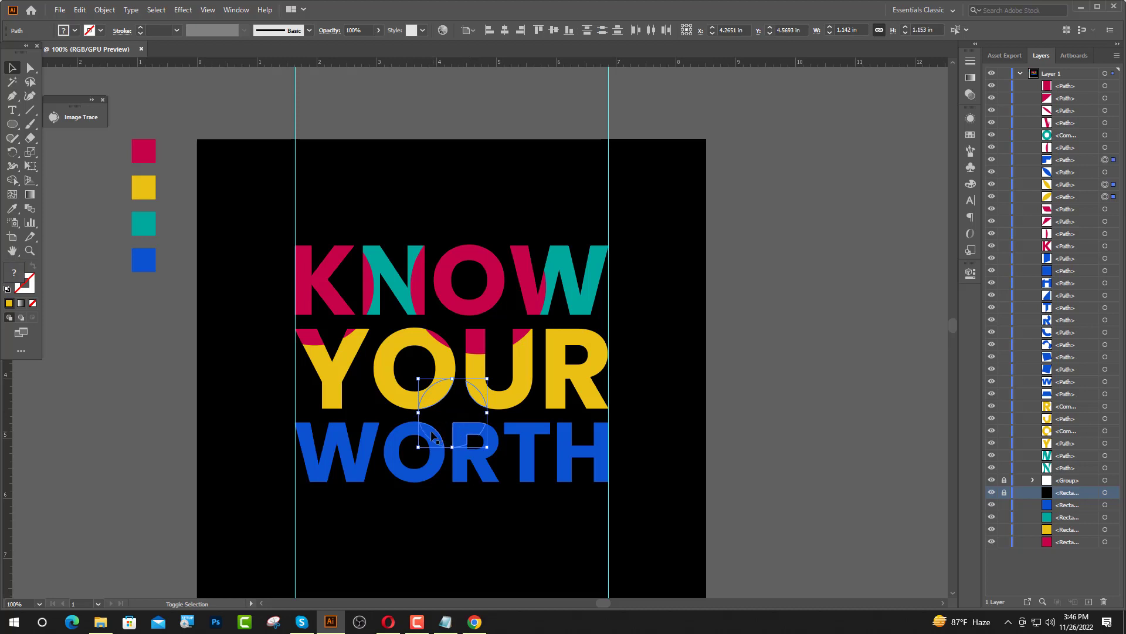
{"action": "left_click", "coordinate": [434, 435], "text": "shift"}
{"action": "left_click", "coordinate": [73, 31]}
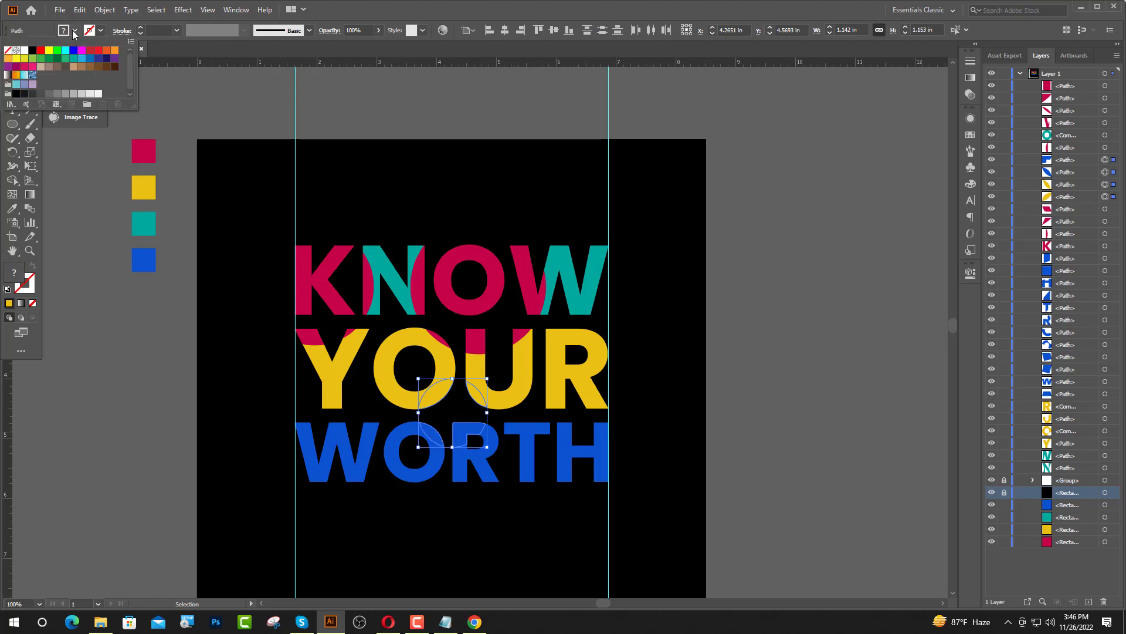
{"action": "left_click", "coordinate": [24, 50]}
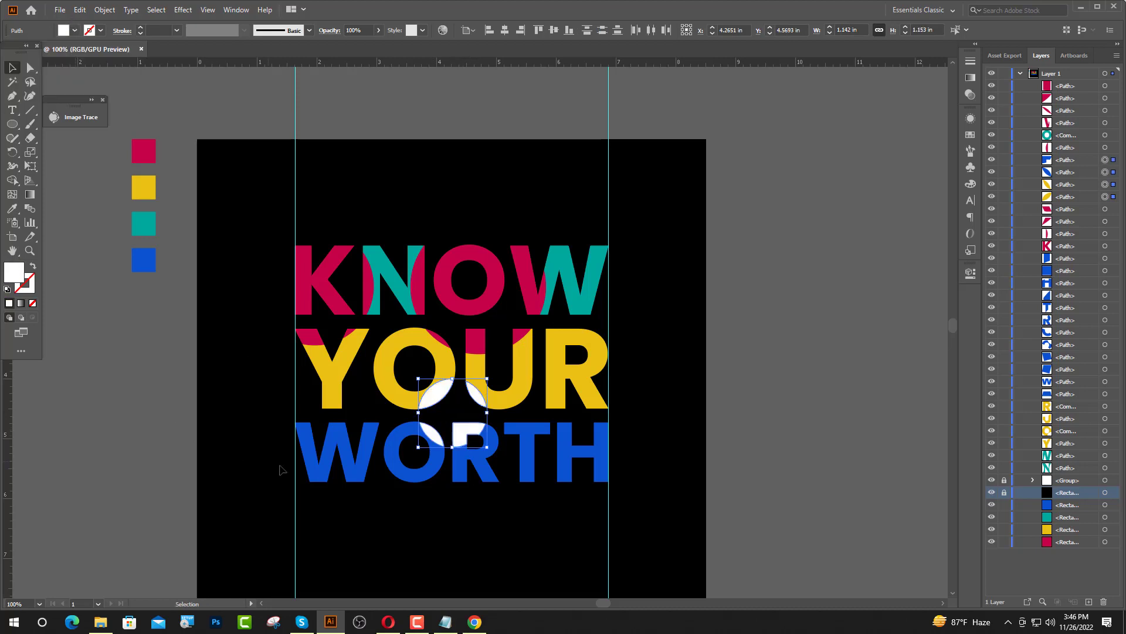
{"action": "left_click", "coordinate": [736, 414]}
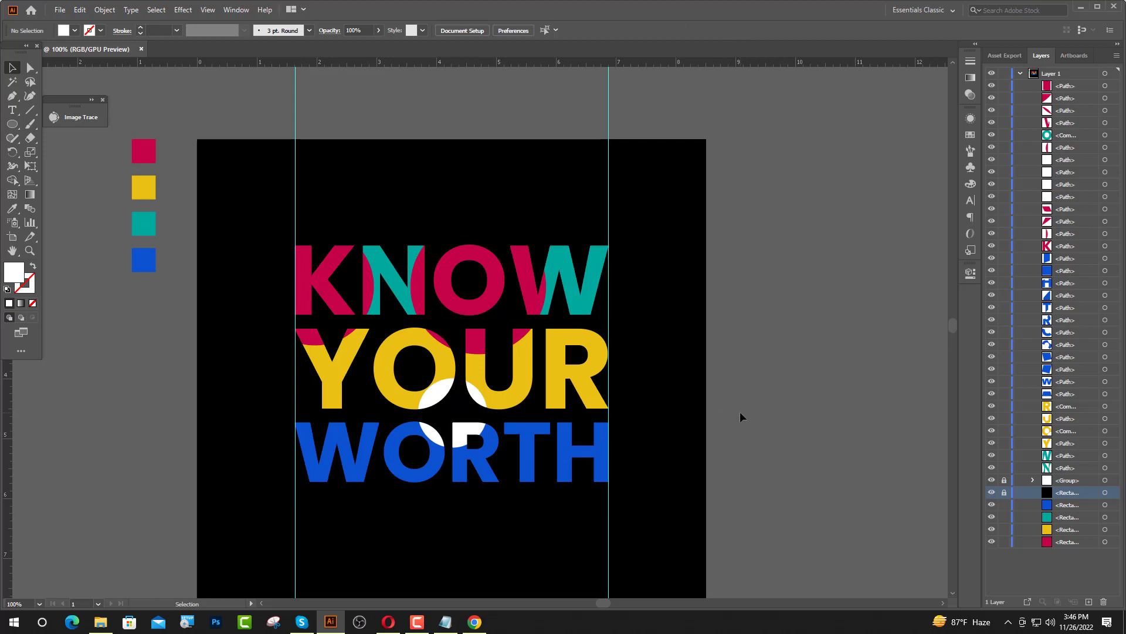
Recolor the WORTH pieces above the wavy path with the crimson swatch, leaving the white circle pieces out.
{"action": "left_click", "coordinate": [305, 431]}
{"action": "left_click", "coordinate": [342, 433], "text": "shift"}
{"action": "left_click", "coordinate": [375, 432], "text": "shift"}
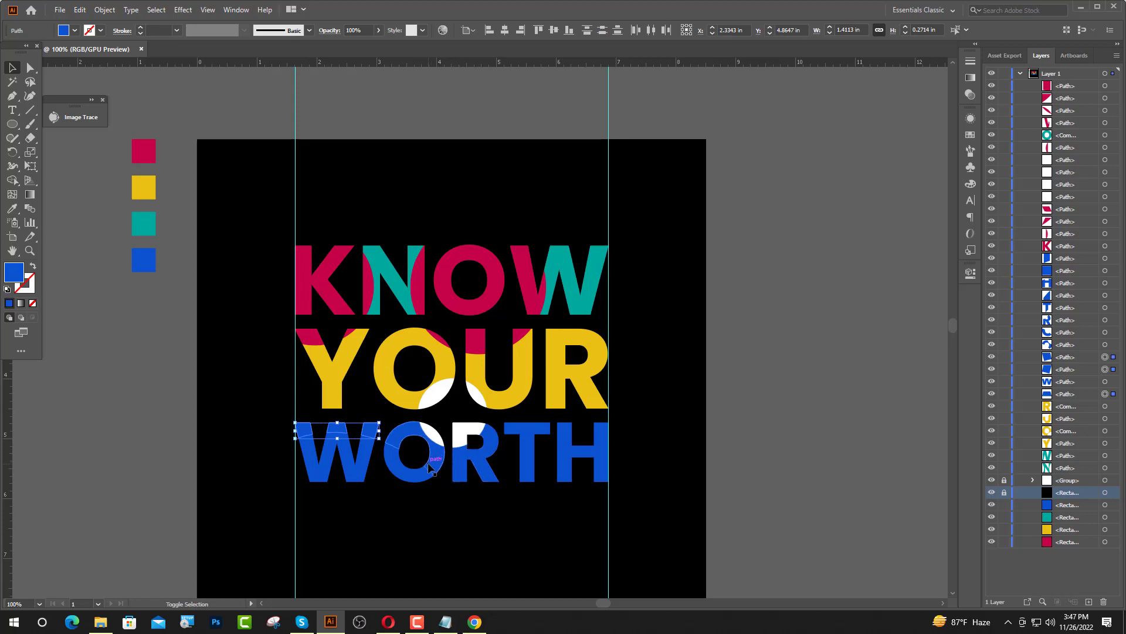
{"action": "left_click", "coordinate": [433, 461], "text": "shift"}
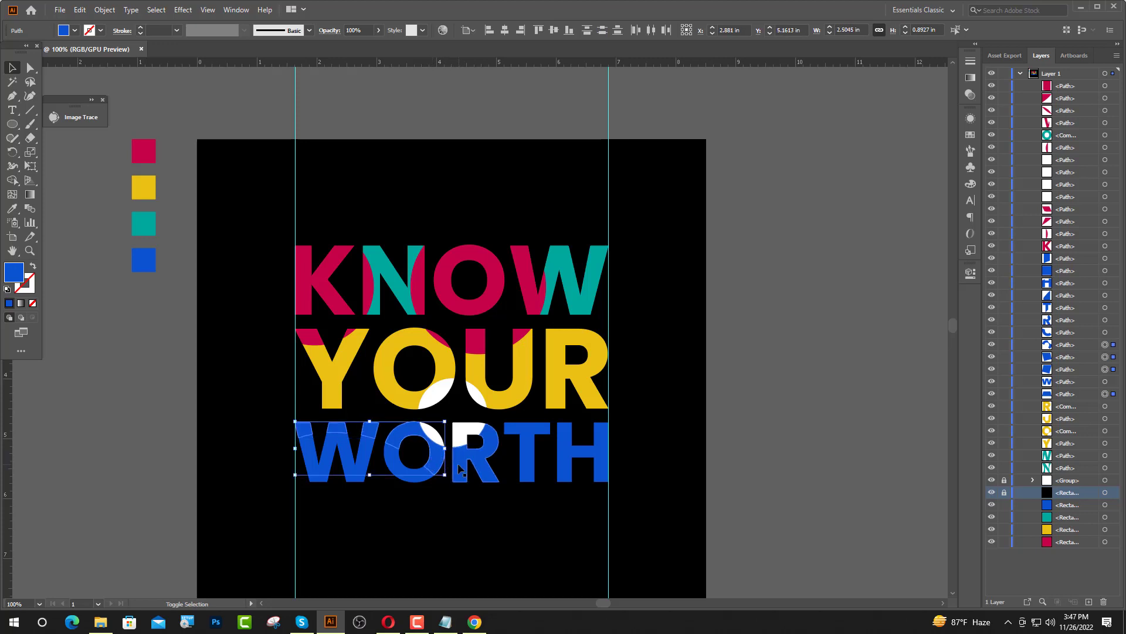
{"action": "left_click", "coordinate": [531, 441], "text": "shift"}
{"action": "left_click", "coordinate": [567, 441], "text": "shift"}
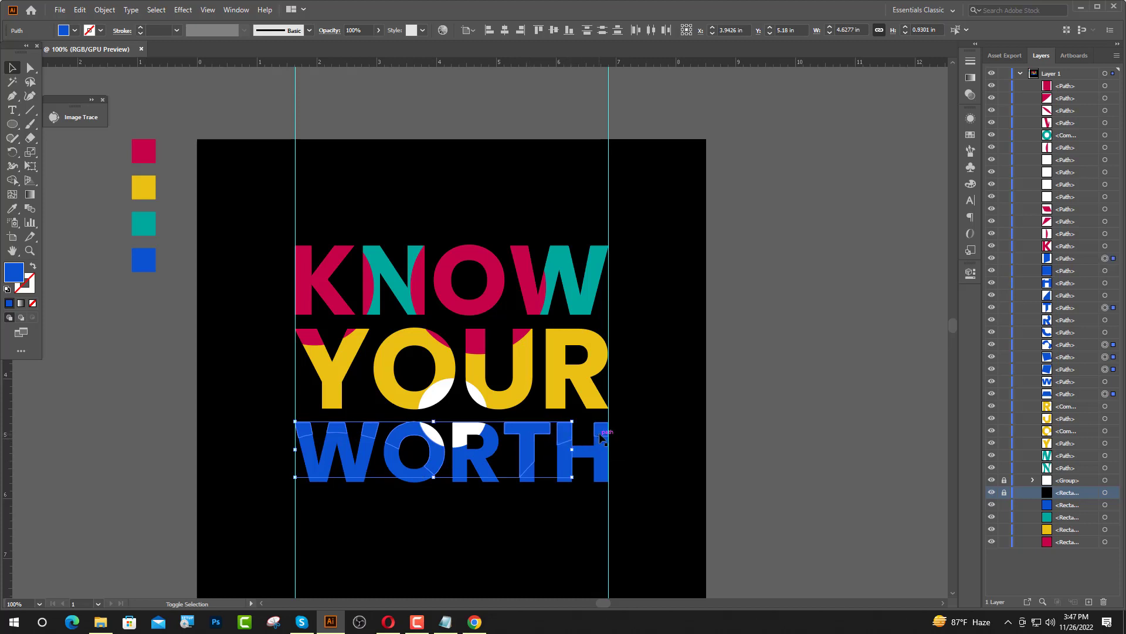
{"action": "left_click", "coordinate": [604, 434], "text": "shift"}
{"action": "left_click", "coordinate": [17, 208]}
{"action": "left_click", "coordinate": [143, 153]}
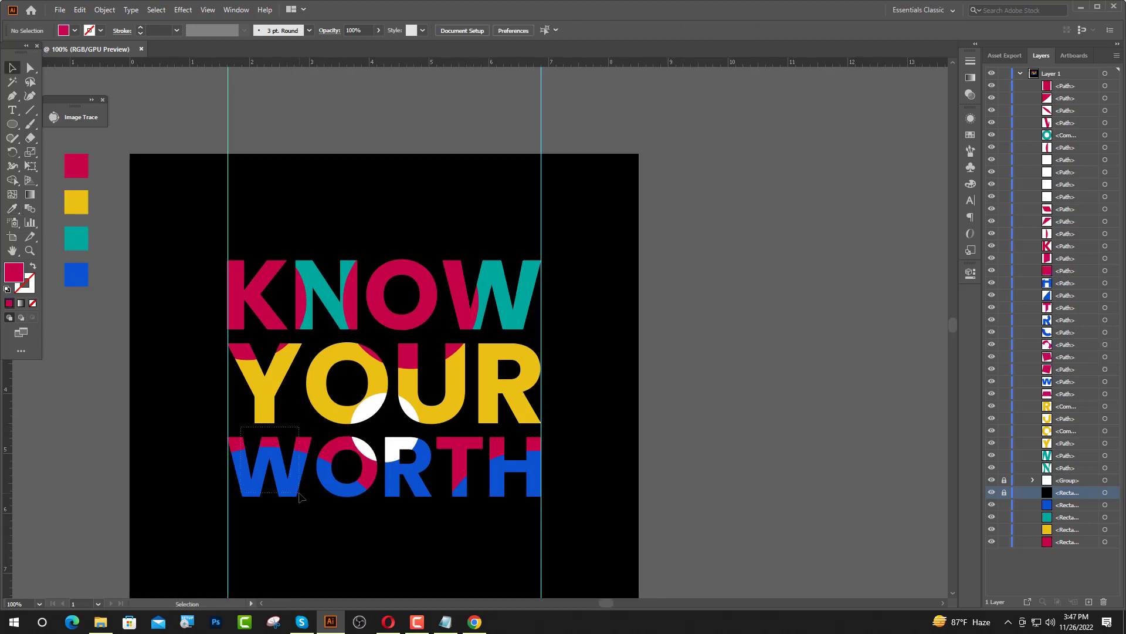
Group the colored pieces of the W in WORTH, and separately those of its O.
{"action": "left_click_drag", "start_coordinate": [299, 494], "coordinate": [299, 495]}
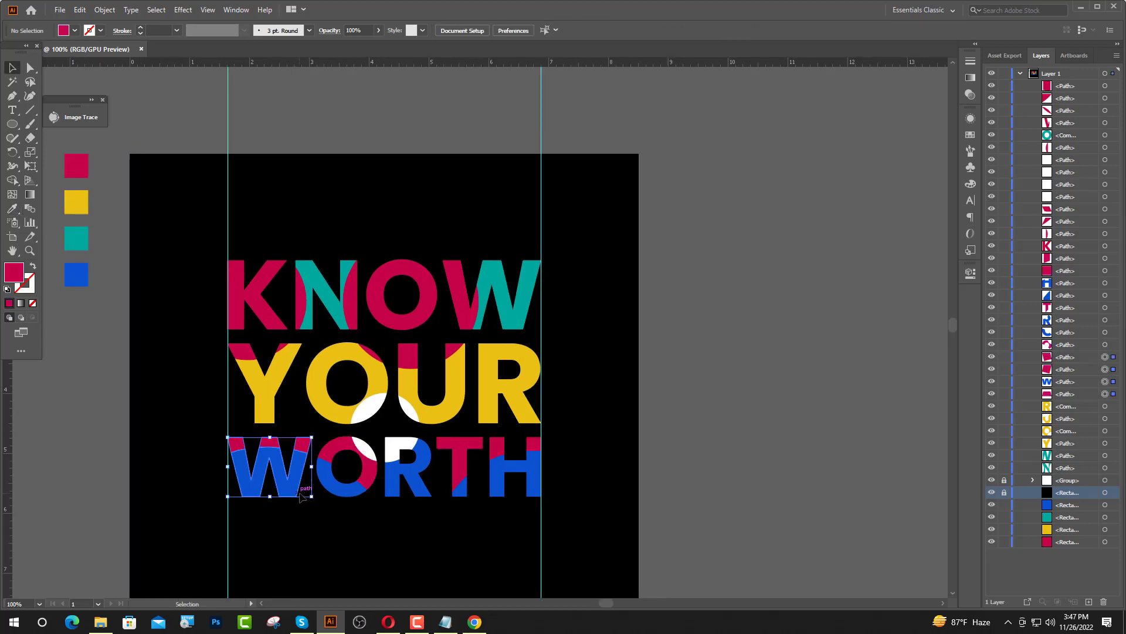
{"action": "key", "text": "ctrl+g"}
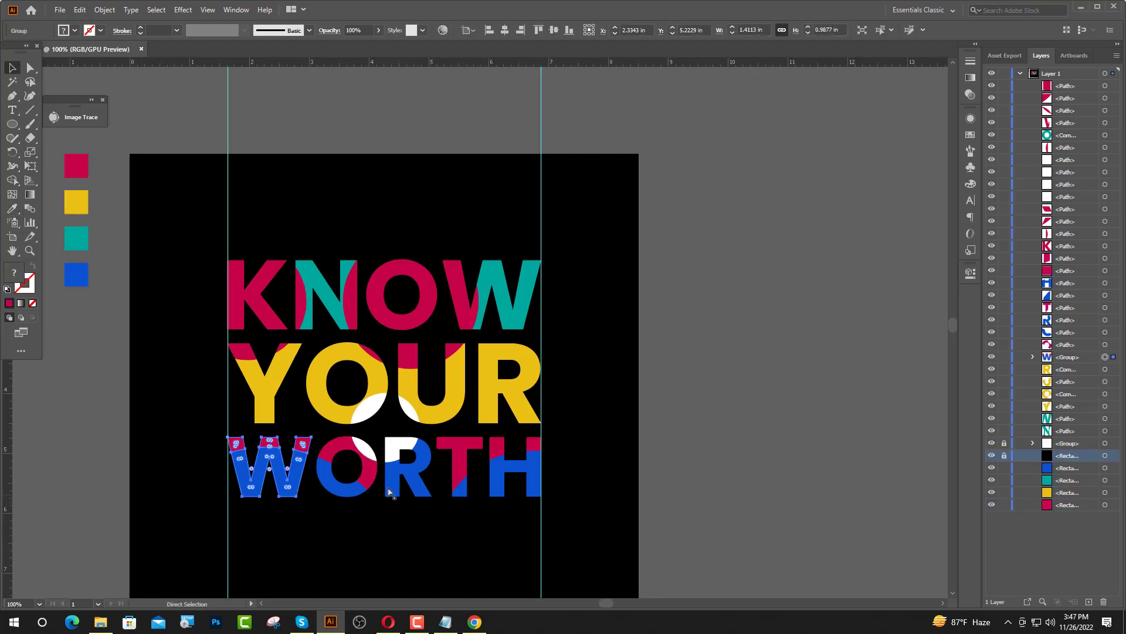
{"action": "key", "text": "v"}
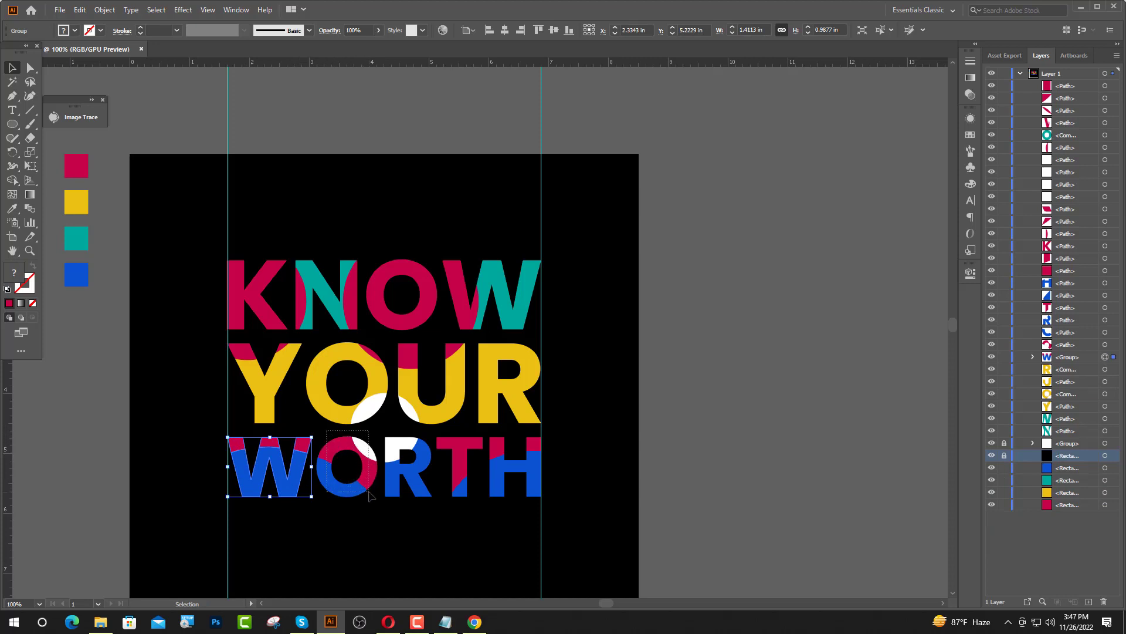
{"action": "left_click_drag", "start_coordinate": [370, 496], "coordinate": [370, 499]}
{"action": "key", "text": "a"}
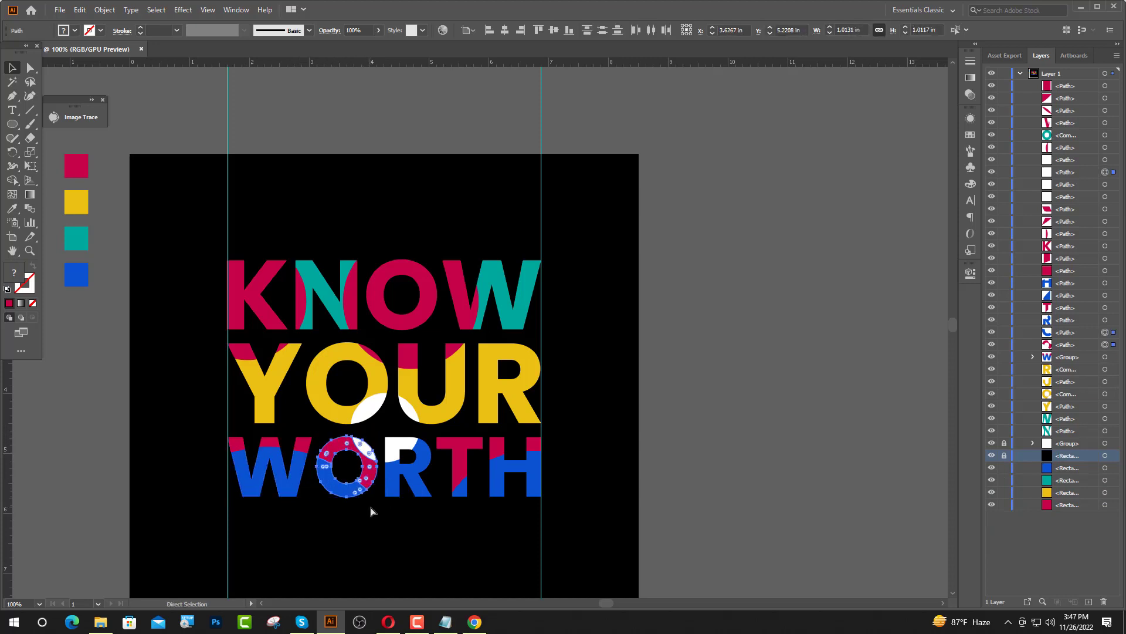
{"action": "key", "text": "ctrl+g"}
{"action": "key", "text": "v"}
Group the pieces of the R, T and H in WORTH, making one group per letter.
{"action": "left_click_drag", "start_coordinate": [390, 430], "coordinate": [423, 497]}
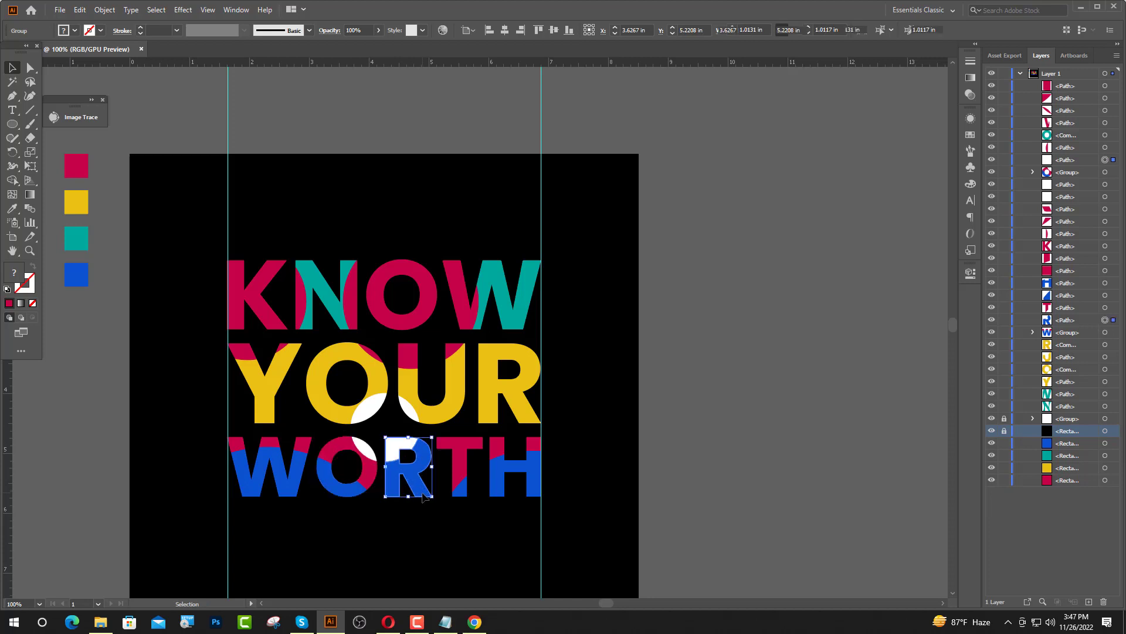
{"action": "key", "text": "a"}
{"action": "key", "text": "ctrl+g"}
{"action": "left_click_drag", "start_coordinate": [463, 431], "coordinate": [466, 519]}
{"action": "key", "text": "ctrl+g"}
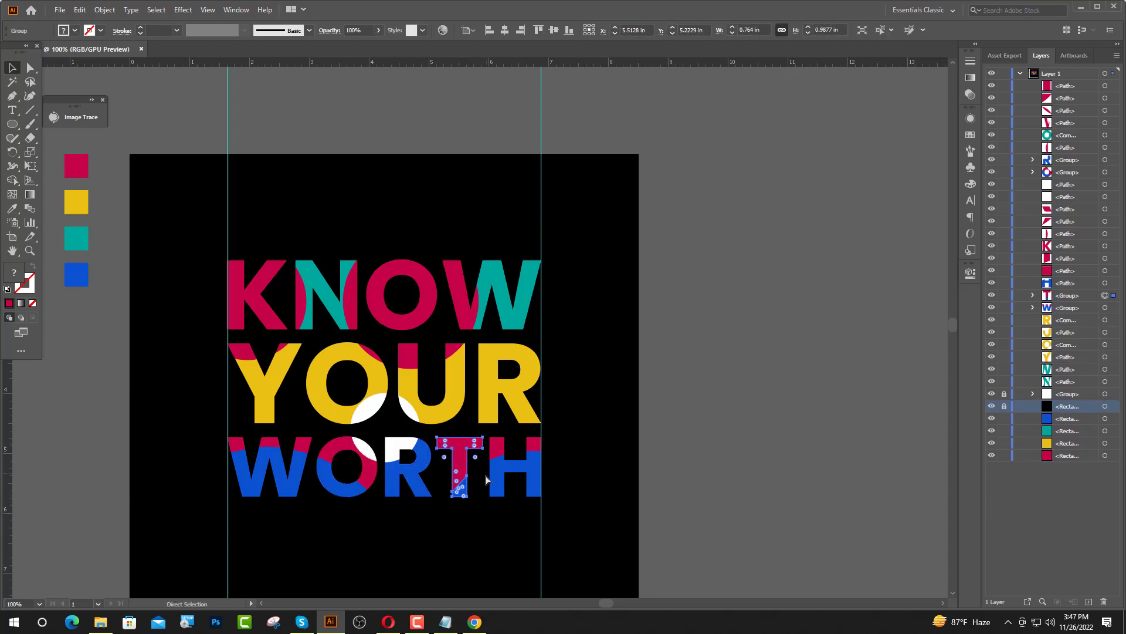
{"action": "left_click_drag", "start_coordinate": [518, 429], "coordinate": [523, 497]}
{"action": "key", "text": "ctrl+g"}
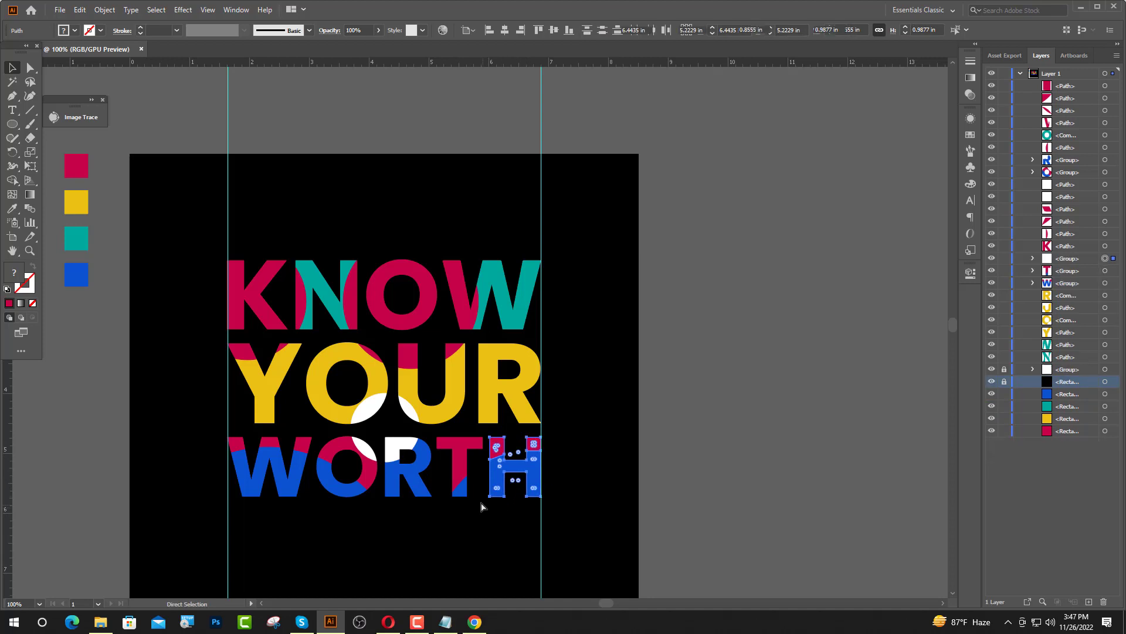
{"action": "key", "text": "v"}
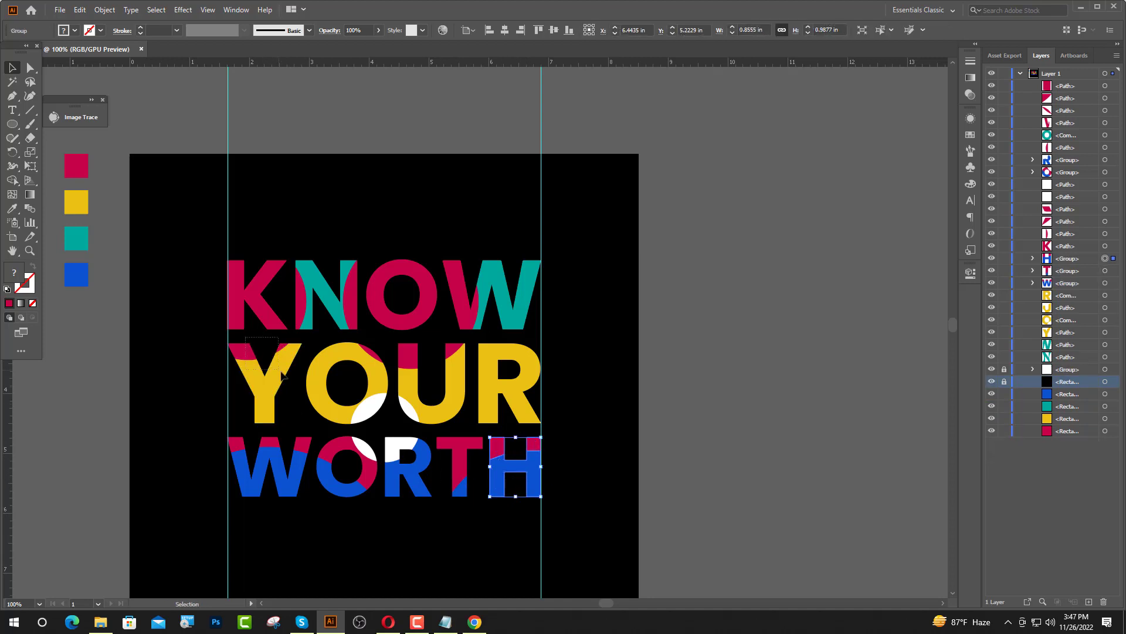
Group the pieces of the Y, O and U in YOUR, making one group per letter.
{"action": "left_click_drag", "start_coordinate": [280, 371], "coordinate": [309, 394]}
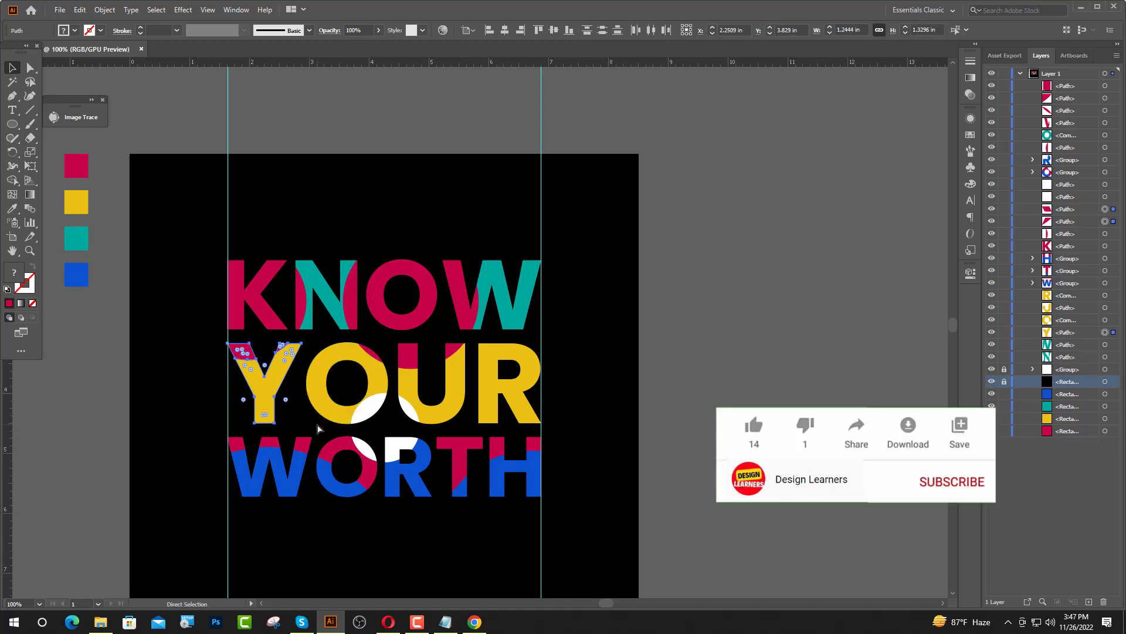
{"action": "key", "text": "ctrl+g"}
{"action": "key", "text": "v"}
{"action": "left_click_drag", "start_coordinate": [326, 335], "coordinate": [378, 416]}
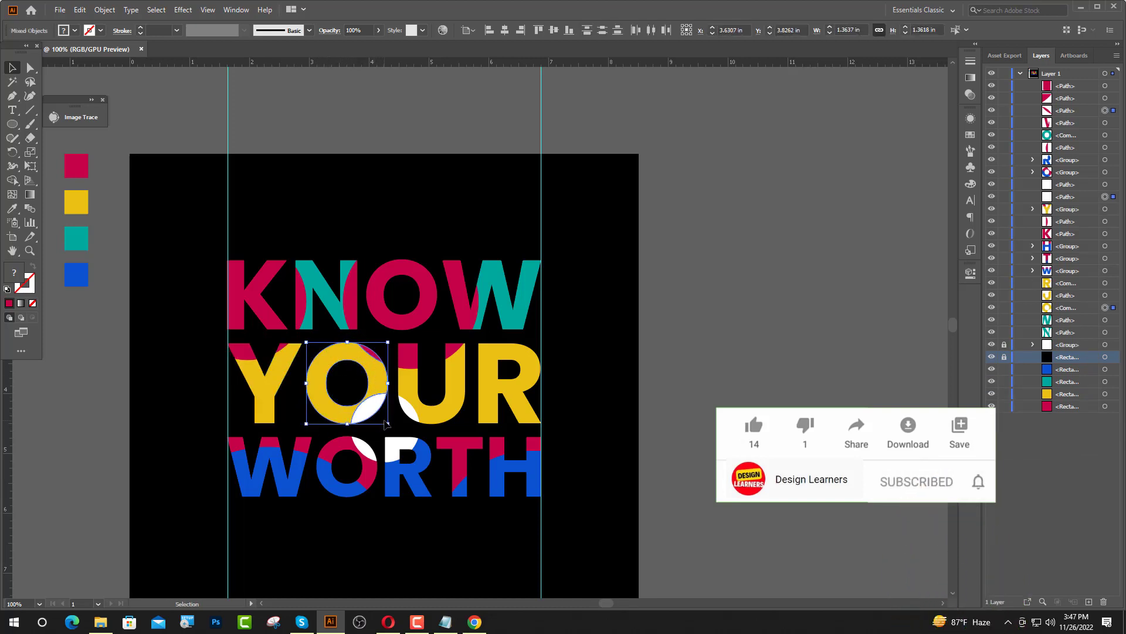
{"action": "key", "text": "ctrl+g"}
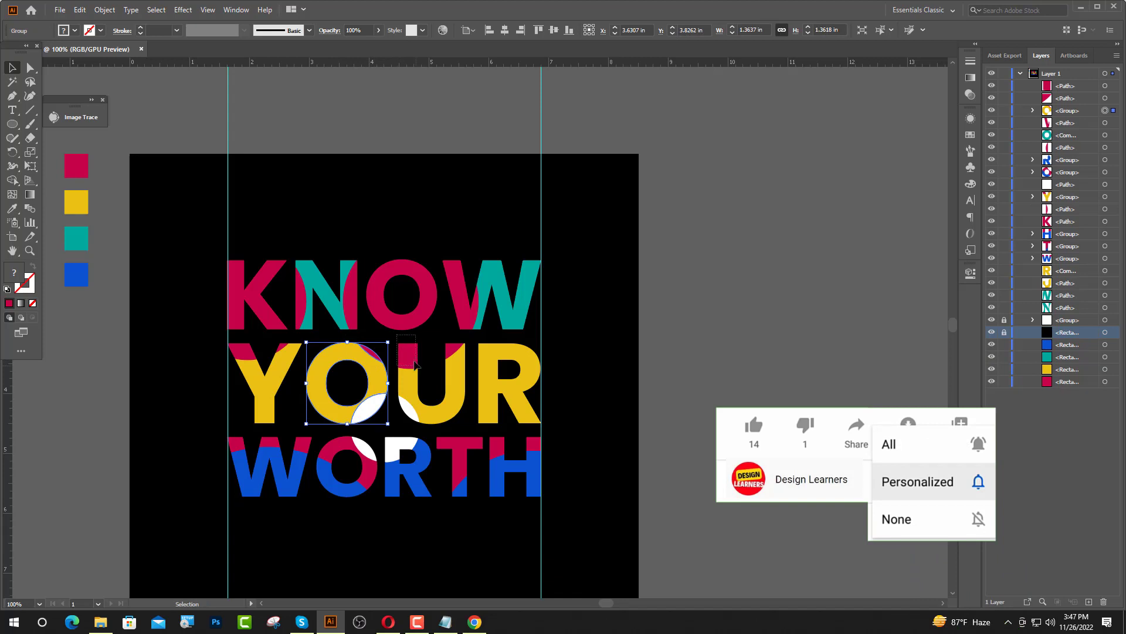
{"action": "left_click_drag", "start_coordinate": [414, 364], "coordinate": [478, 428]}
{"action": "key", "text": "ctrl+g"}
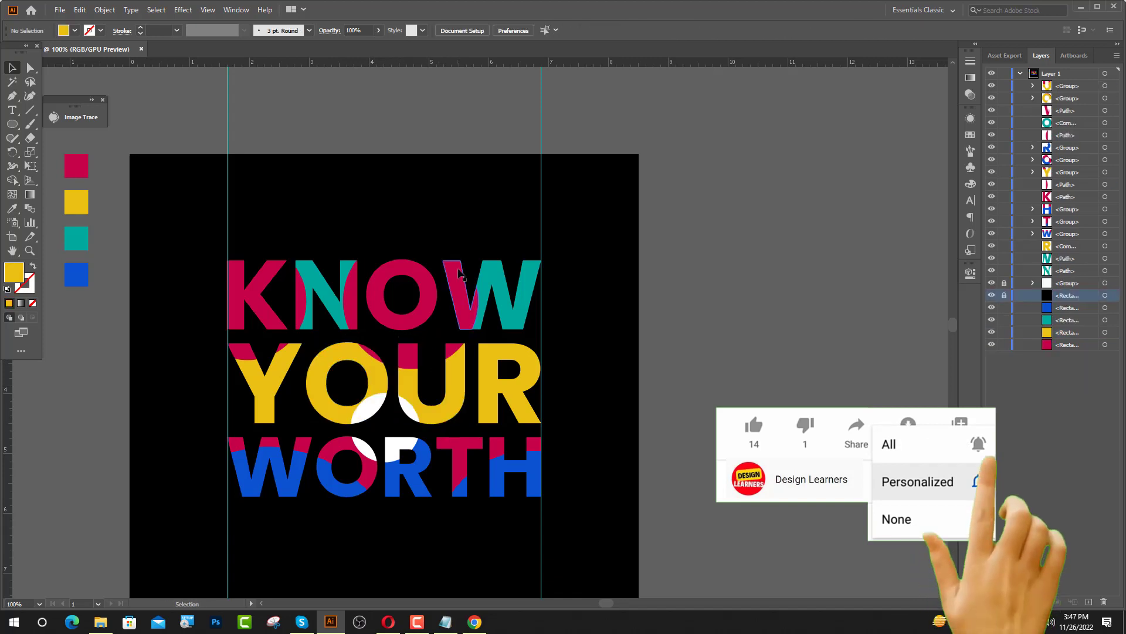
Group the crimson and teal pieces of the W in KNOW, and separately those of its N.
{"action": "left_click_drag", "start_coordinate": [444, 246], "coordinate": [513, 331]}
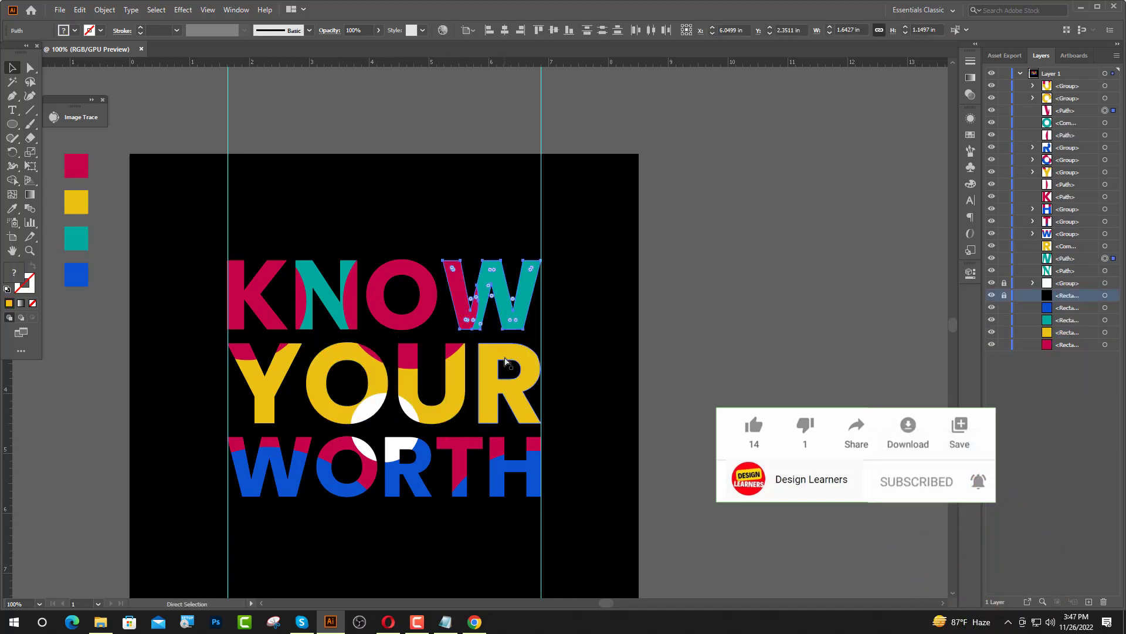
{"action": "key", "text": "ctrl+g"}
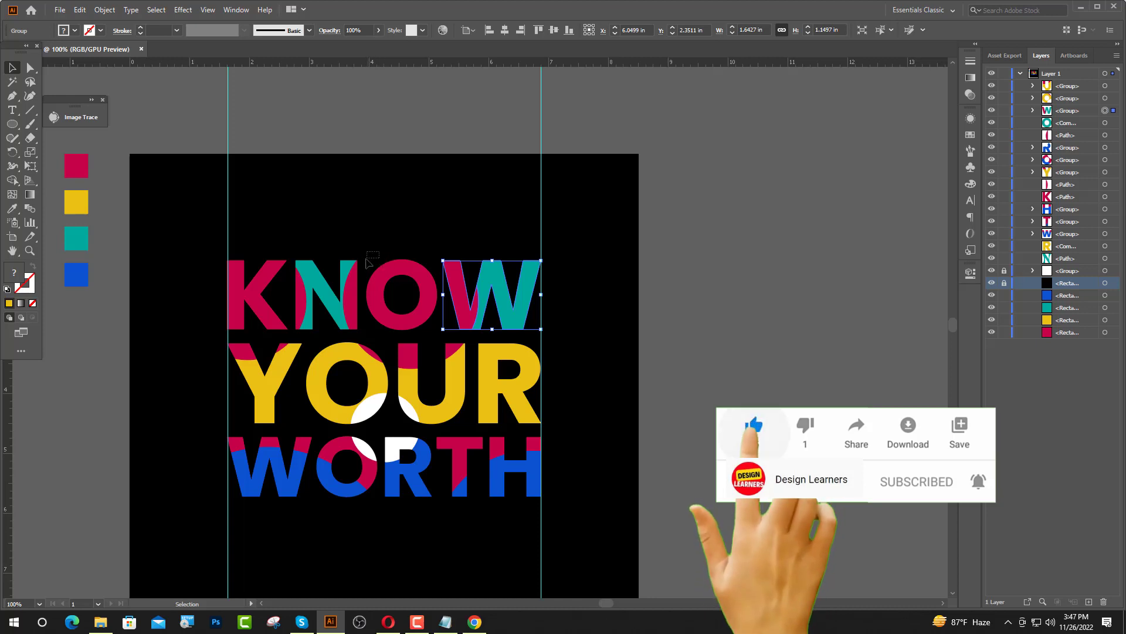
{"action": "left_click_drag", "start_coordinate": [378, 251], "coordinate": [299, 292]}
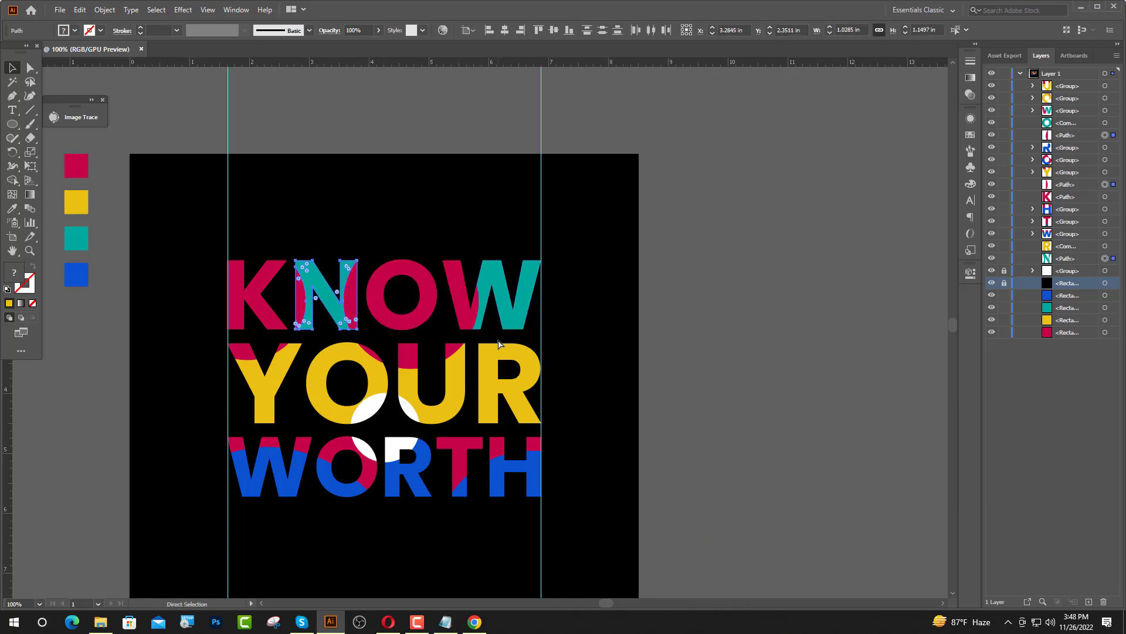
{"action": "key", "text": "ctrl+g"}
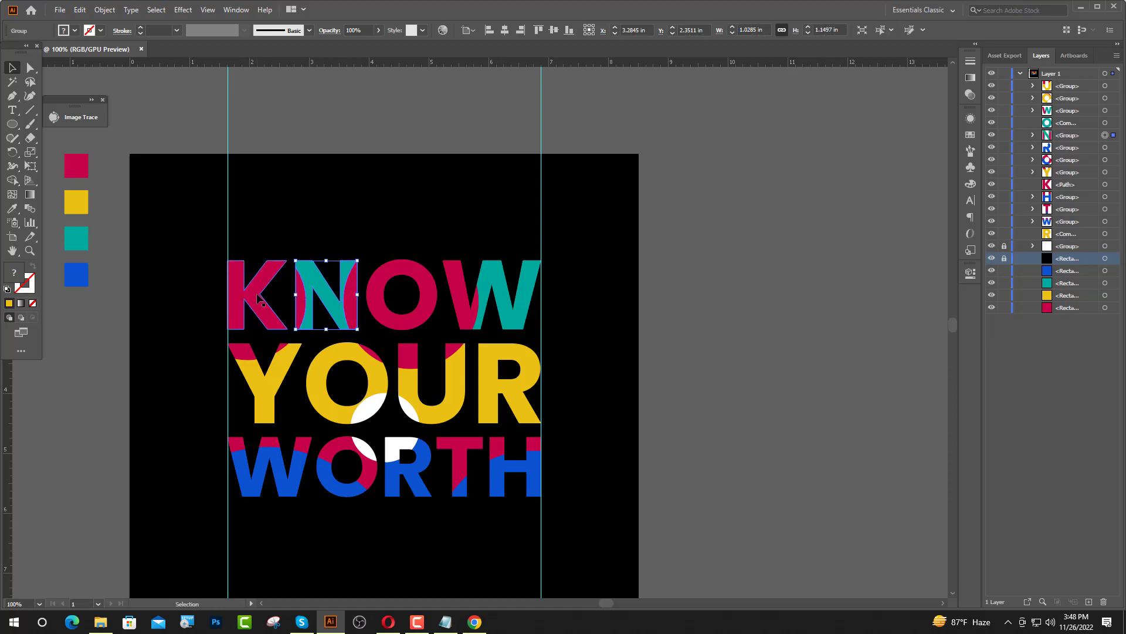
Group all letters of KNOW into one word group and all letters of YOUR into another.
{"action": "left_click", "coordinate": [237, 281]}
{"action": "left_click_drag", "start_coordinate": [252, 240], "coordinate": [480, 300]}
{"action": "key", "text": "ctrl+g"}
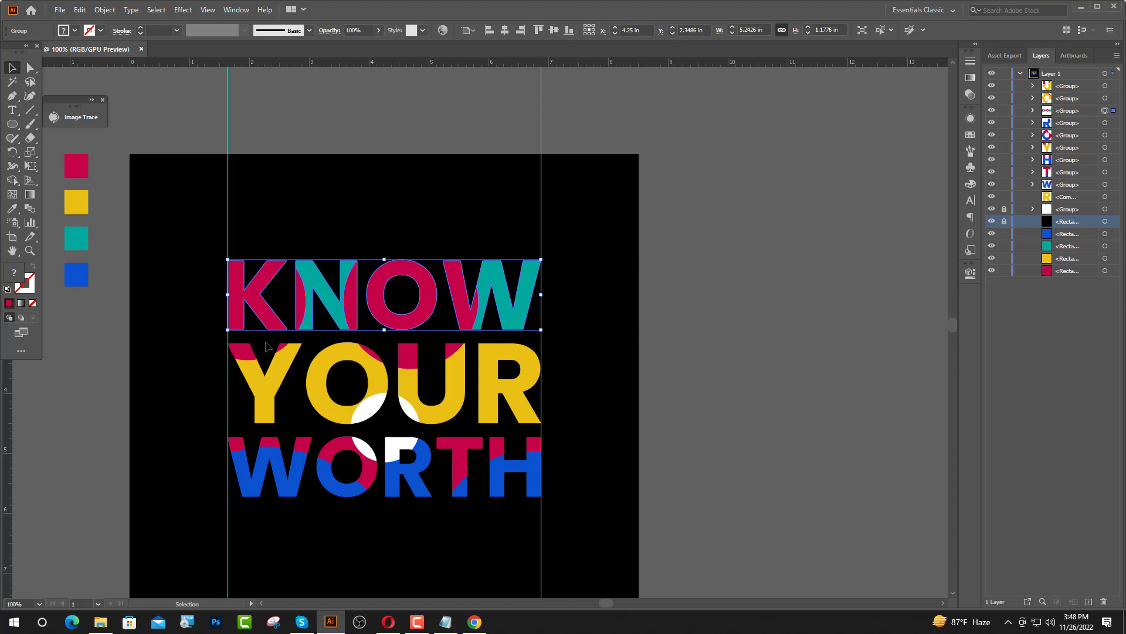
{"action": "left_click_drag", "start_coordinate": [264, 343], "coordinate": [488, 371]}
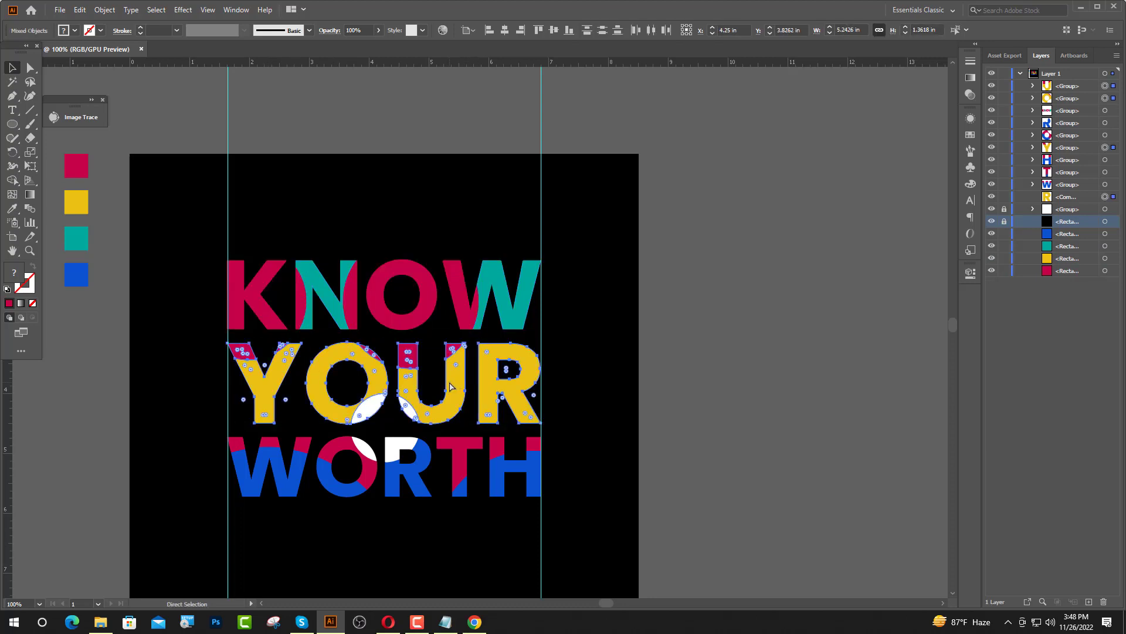
{"action": "key", "text": "ctrl+g"}
Group all letters of WORTH into one word group and clear the selection.
{"action": "left_click_drag", "start_coordinate": [244, 440], "coordinate": [346, 452]}
{"action": "key", "text": "ctrl+z"}
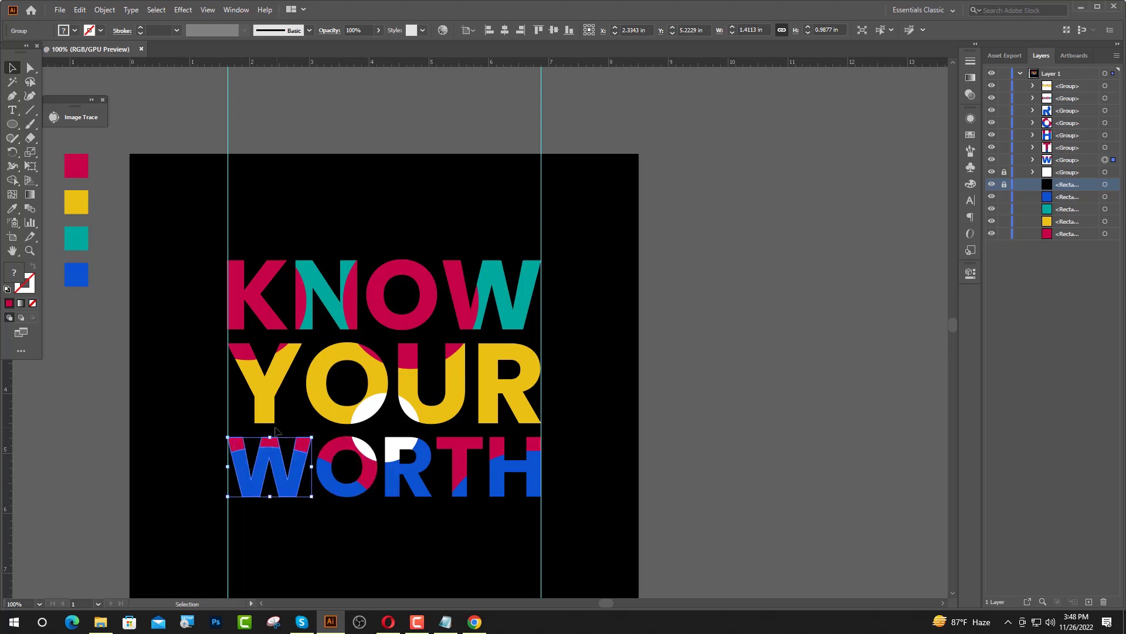
{"action": "left_click", "coordinate": [253, 431]}
{"action": "left_click_drag", "start_coordinate": [272, 437], "coordinate": [500, 453]}
{"action": "key", "text": "ctrl+g"}
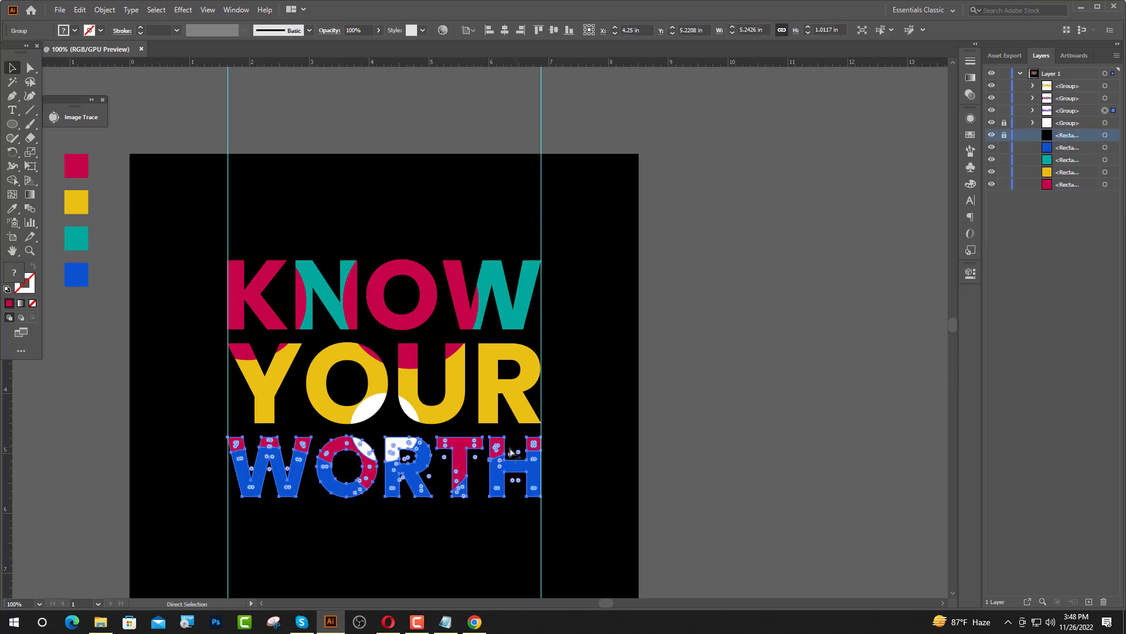
{"action": "left_click", "coordinate": [603, 443]}
Delete the two vertical guides and the four color swatch squares beside the artboard.
{"action": "scroll", "coordinate": [427, 439], "scroll_direction": "down", "scroll_amount": 2}
{"action": "scroll", "coordinate": [485, 424], "scroll_direction": "down", "scroll_amount": 1}
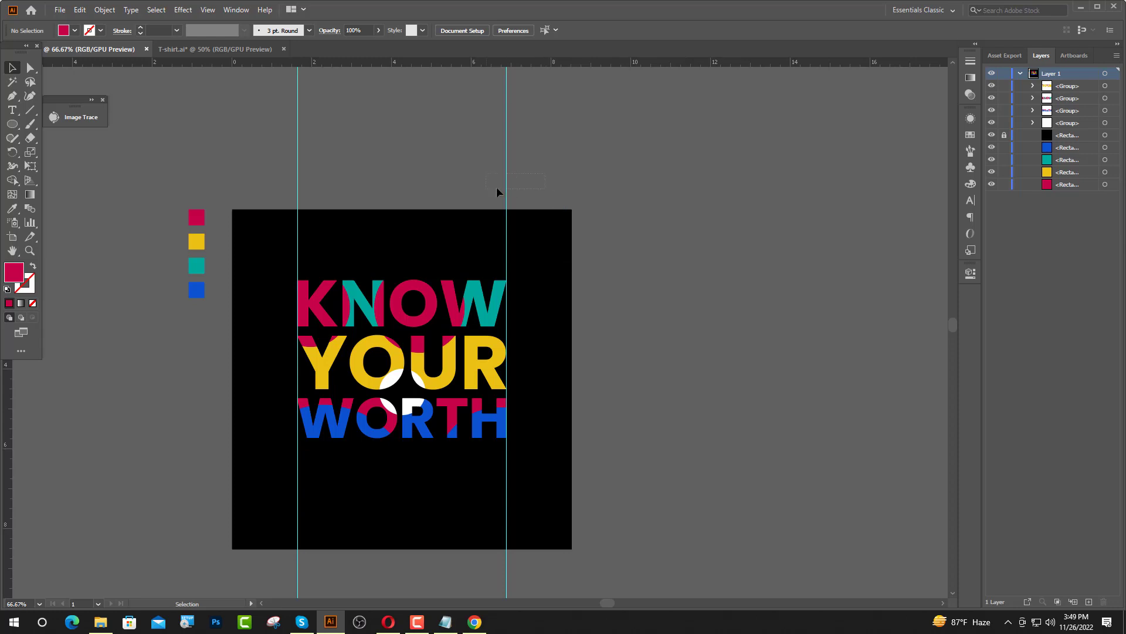
{"action": "left_click_drag", "start_coordinate": [298, 194], "coordinate": [293, 195]}
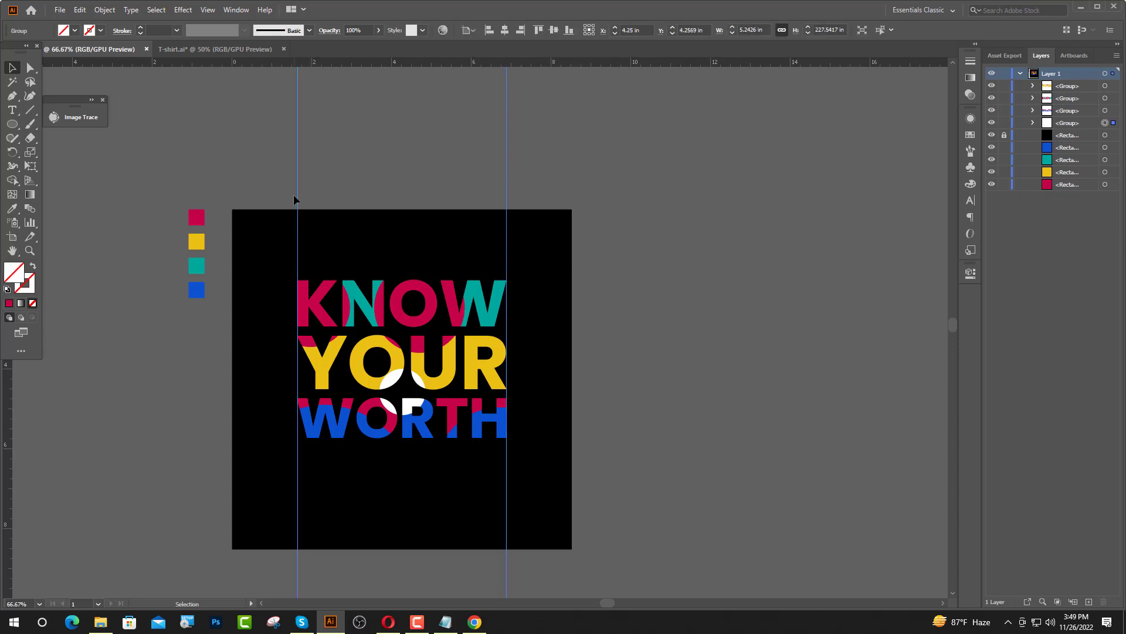
{"action": "key", "text": "Delete"}
{"action": "left_click_drag", "start_coordinate": [199, 318], "coordinate": [198, 319]}
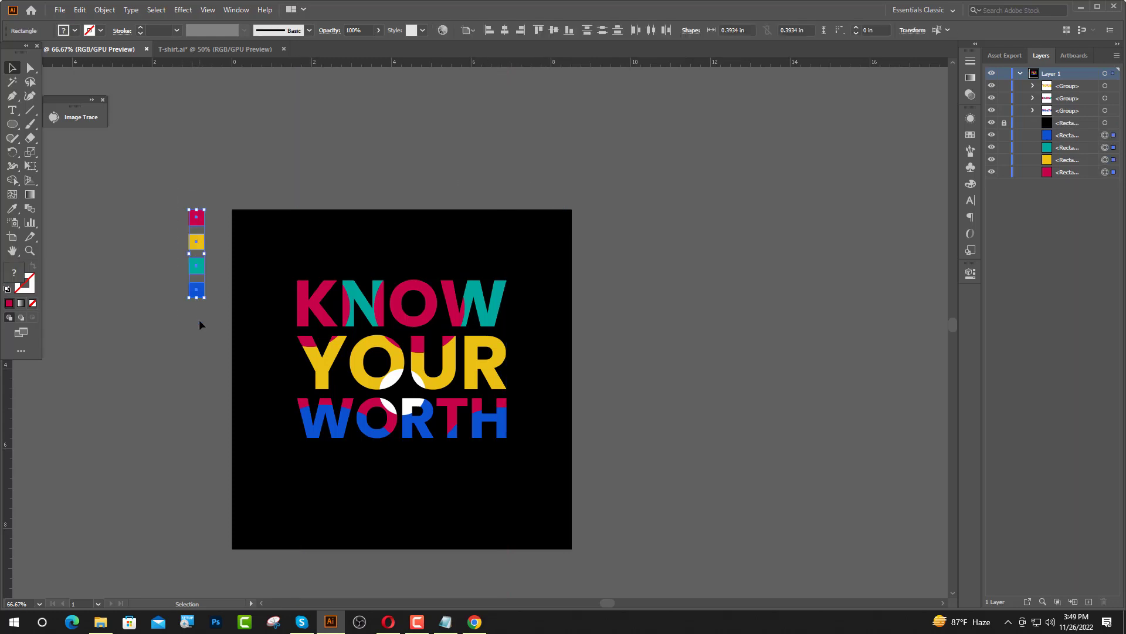
{"action": "key", "text": "Delete"}
Enlarge the three words together to about 7.64 in by 5.78 in, group them and center the group vertically.
{"action": "left_click_drag", "start_coordinate": [253, 251], "coordinate": [538, 474]}
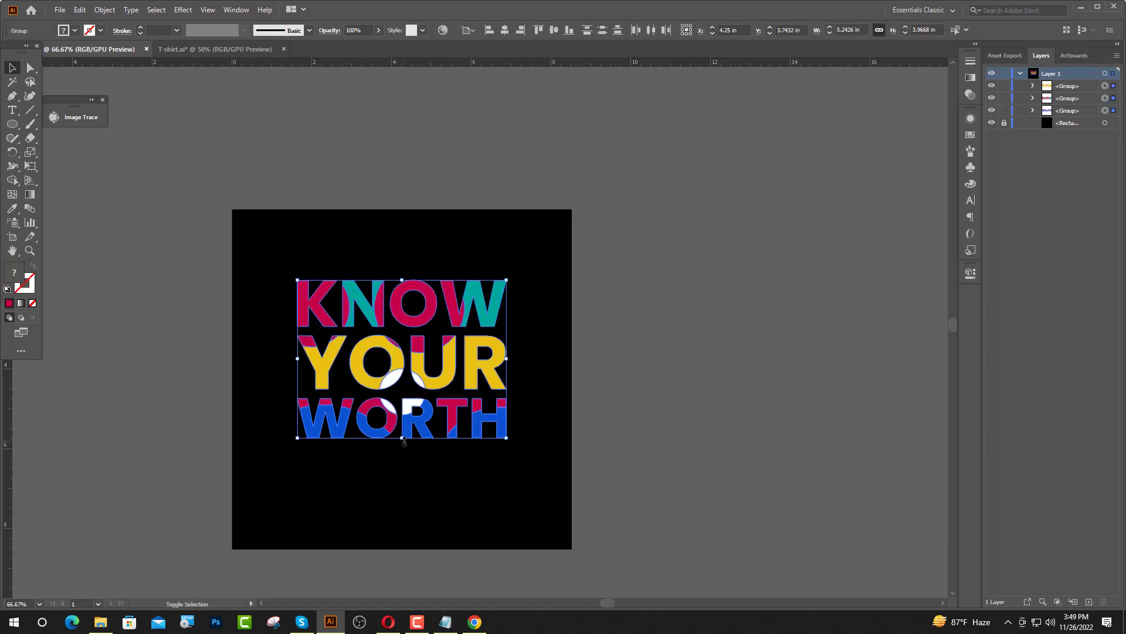
{"action": "left_click_drag", "start_coordinate": [406, 442], "coordinate": [425, 480]}
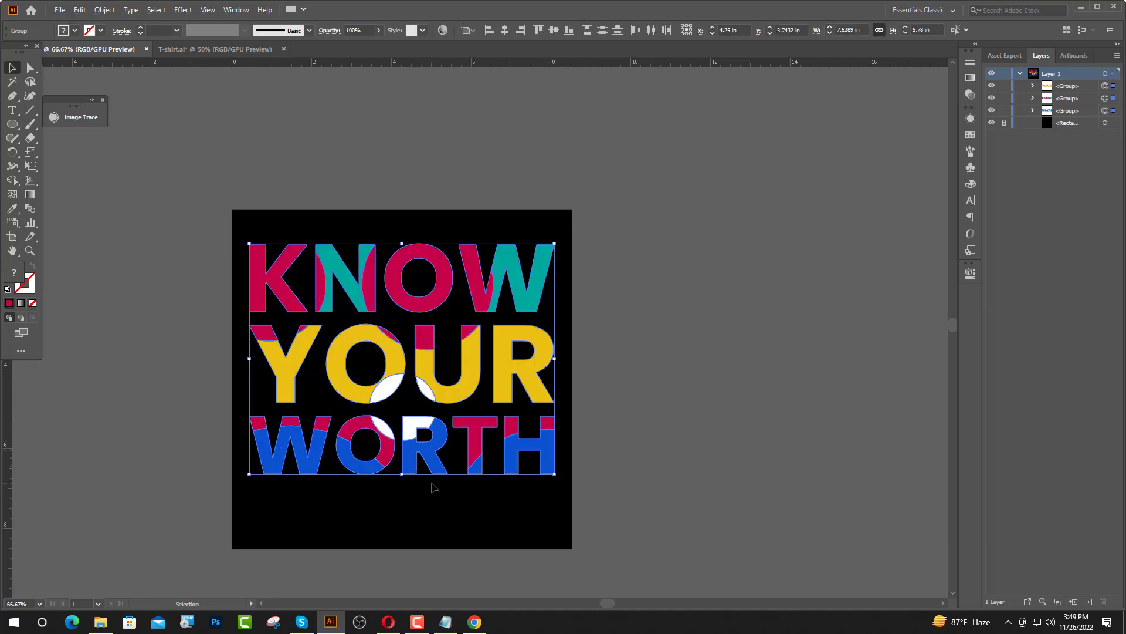
{"action": "key", "text": "ctrl+g"}
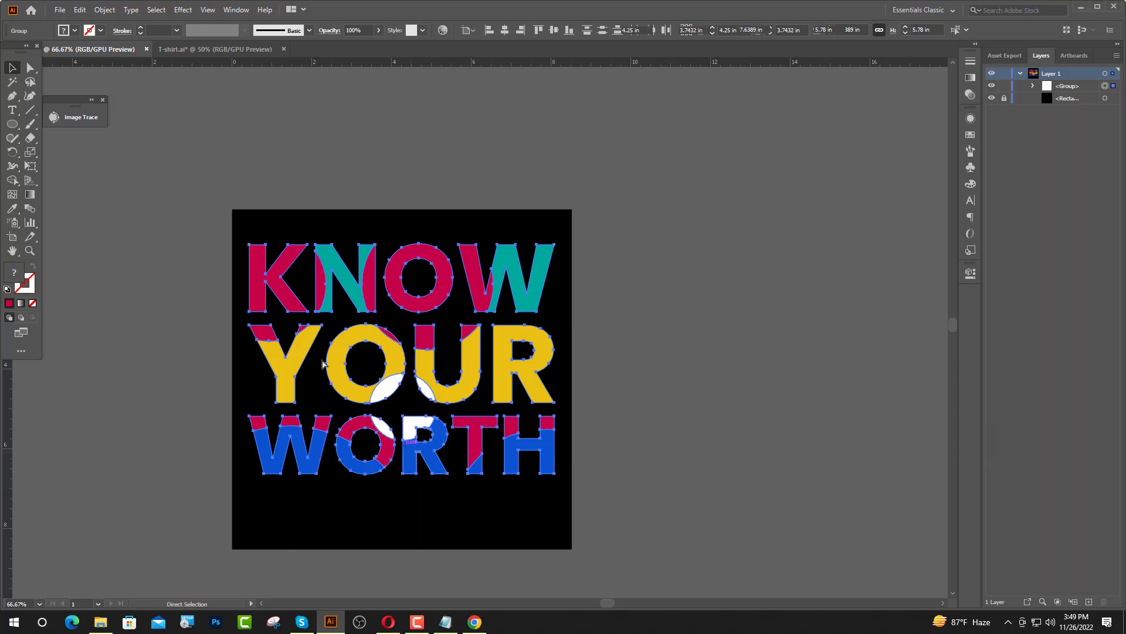
{"action": "left_click", "coordinate": [554, 31]}
{"action": "left_click", "coordinate": [505, 167]}
Place the design on the black shirt in T-shirt.ai, center it both ways and scale it to about 5.8 in wide.
{"action": "left_click_drag", "start_coordinate": [428, 416], "coordinate": [416, 277]}
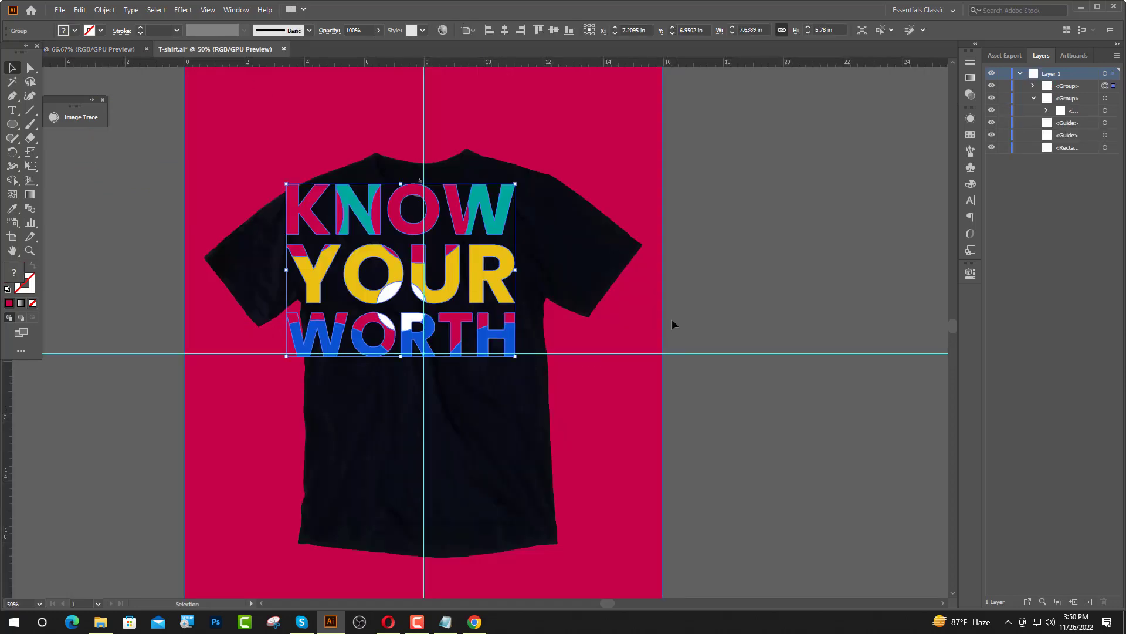
{"action": "left_click", "coordinate": [508, 30]}
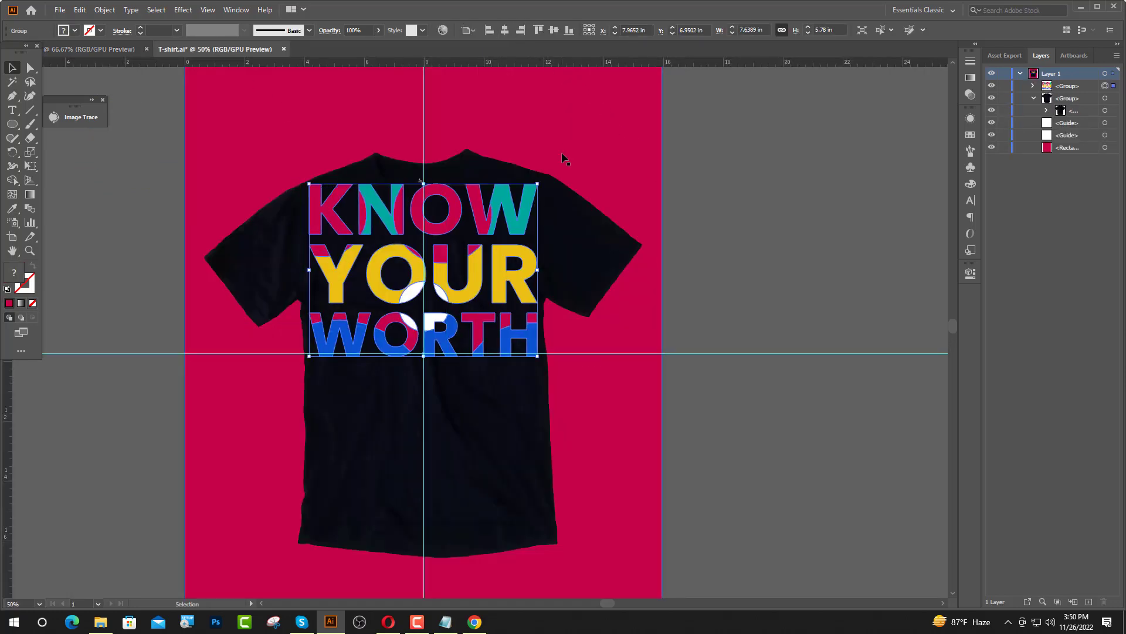
{"action": "left_click", "coordinate": [554, 30]}
{"action": "left_click_drag", "start_coordinate": [424, 268], "coordinate": [423, 288]}
Nudge the design straight up onto the shirt's chest, to a Y position of about 8.8 in.
{"action": "key", "text": "Up"}
{"action": "key", "text": "Up"}
{"action": "key", "text": "Up"}
{"action": "key", "text": "Up"}
{"action": "key", "text": "Up"}
{"action": "key", "text": "Up"}
{"action": "key", "text": "Up"}
{"action": "key", "text": "Up"}
{"action": "key", "text": "Up"}
{"action": "key", "text": "Up"}
{"action": "key", "text": "Up"}
{"action": "key", "text": "Up"}
{"action": "key", "text": "Up"}
{"action": "key", "text": "Up"}
{"action": "key", "text": "Up"}
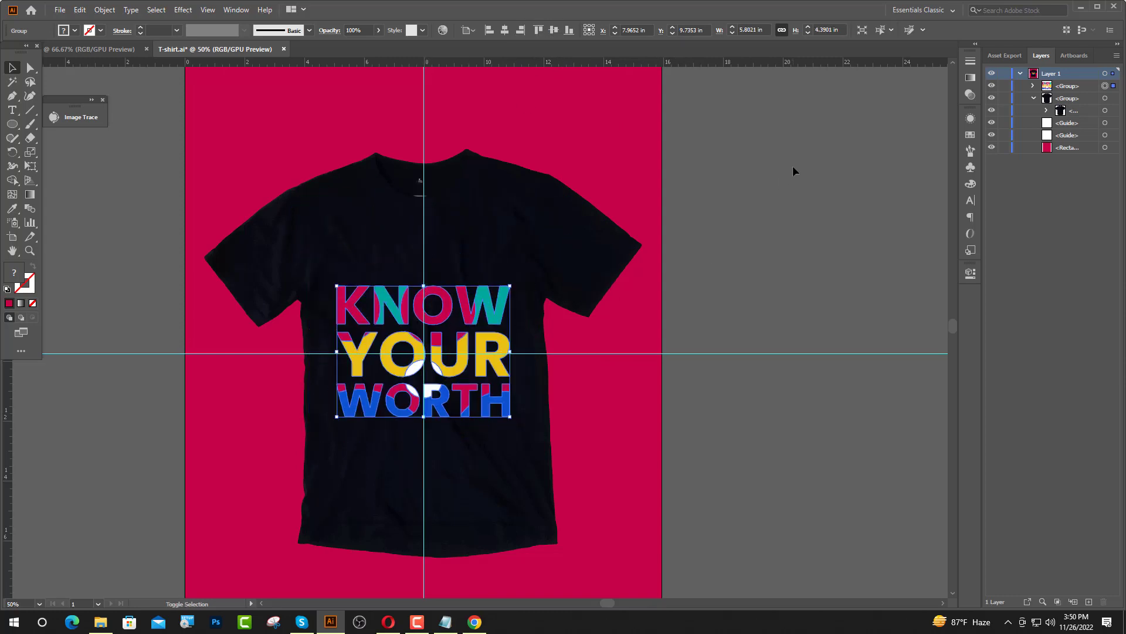
{"action": "key", "text": "shift+Up"}
{"action": "key", "text": "shift+Up"}
{"action": "key", "text": "shift+Up"}
{"action": "key", "text": "shift+Up"}
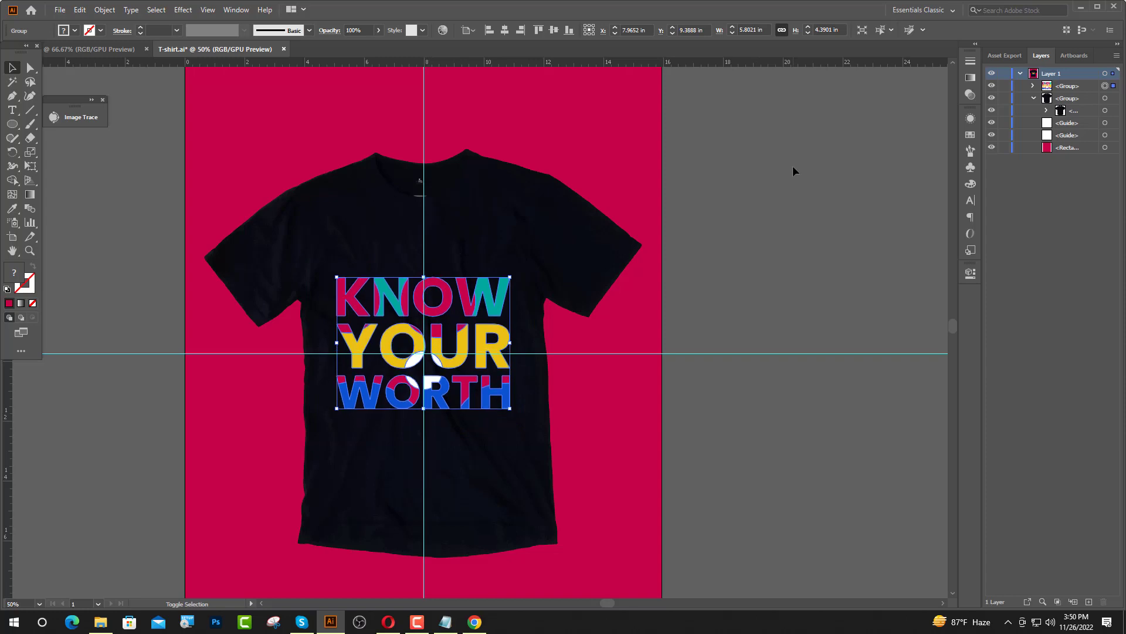
{"action": "key", "text": "shift+Up"}
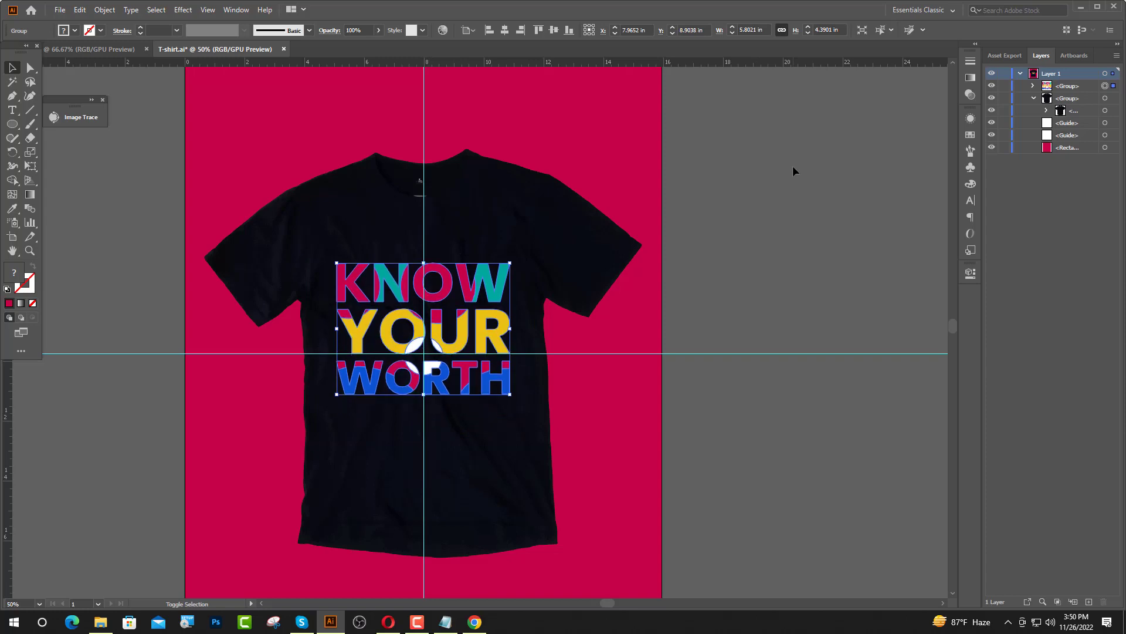
{"action": "key", "text": "shift+Up"}
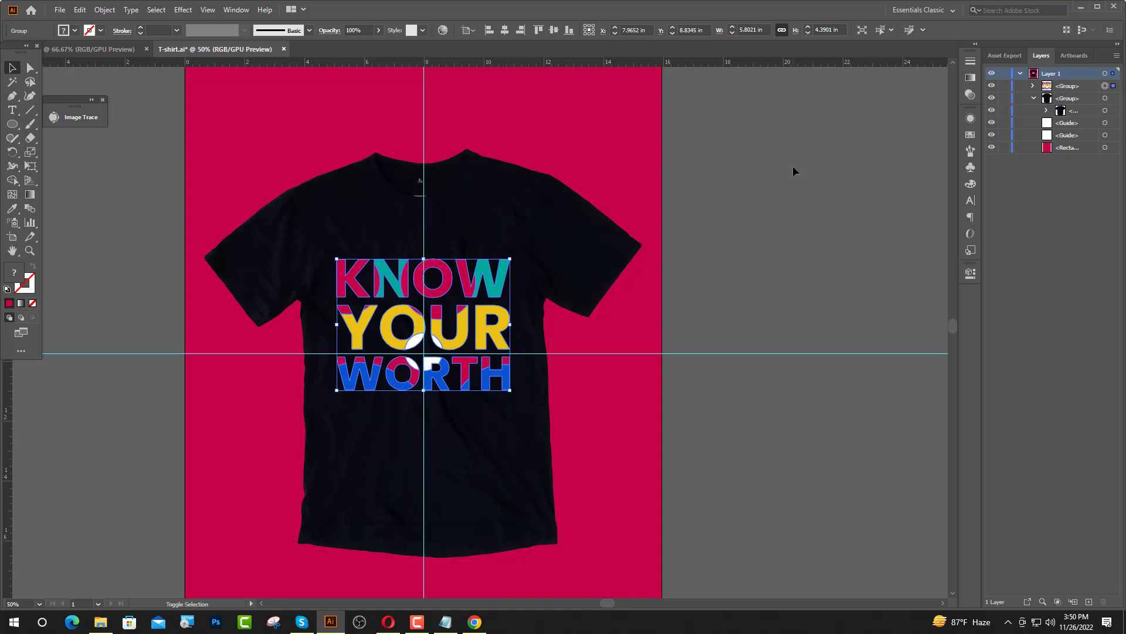
Deselect the design and hide both guides in the shirt mockup.
{"action": "left_click", "coordinate": [794, 164]}
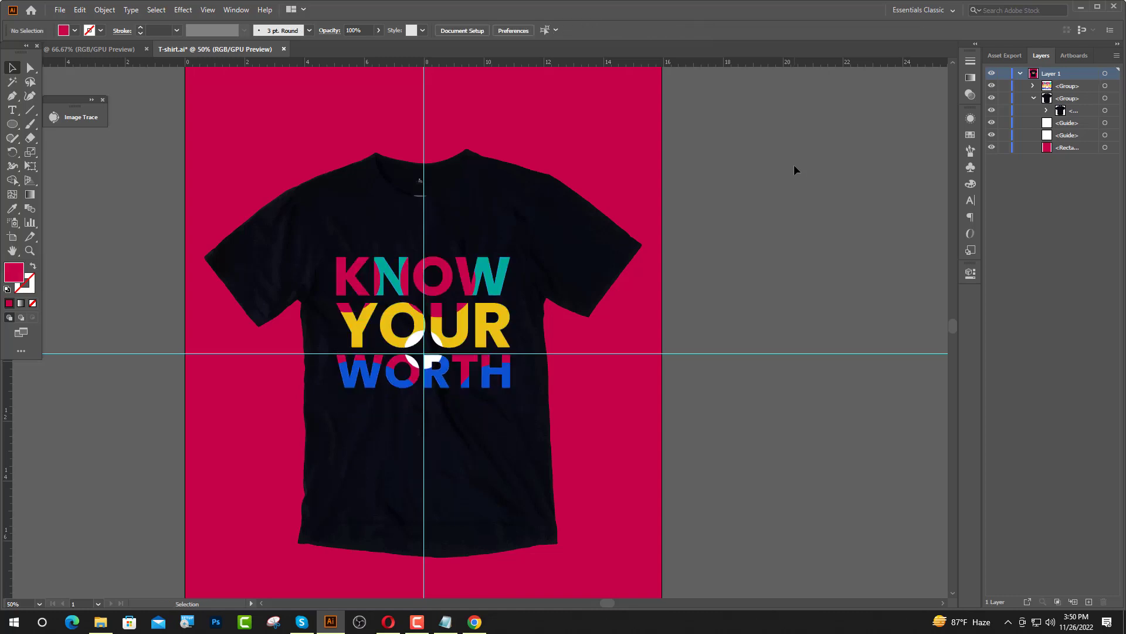
{"action": "left_click", "coordinate": [992, 124]}
{"action": "left_click", "coordinate": [992, 134]}
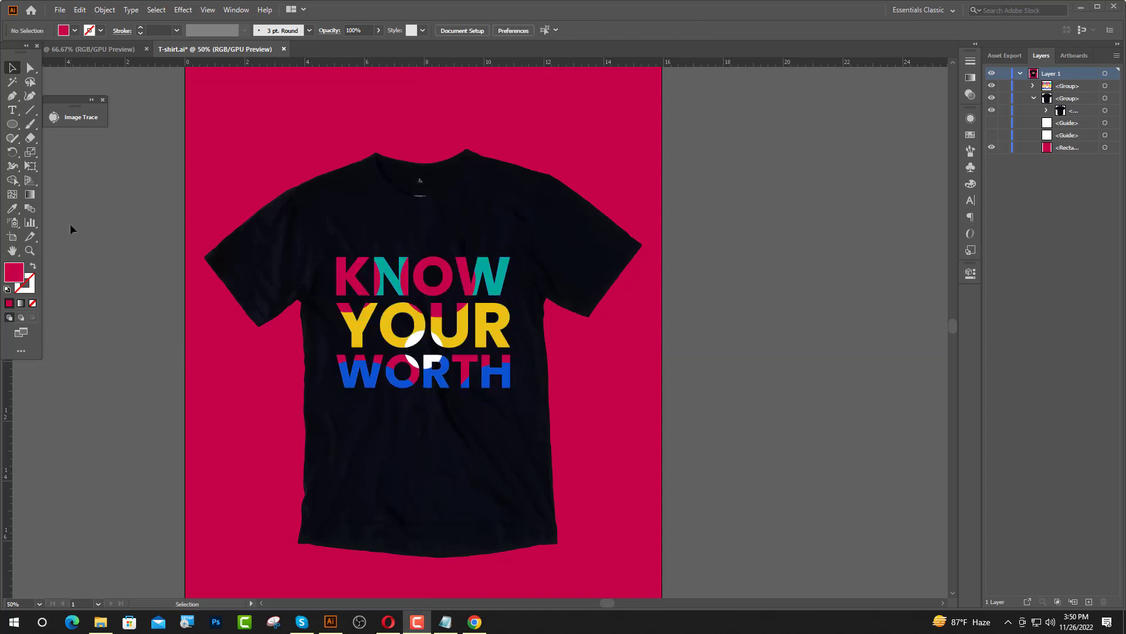